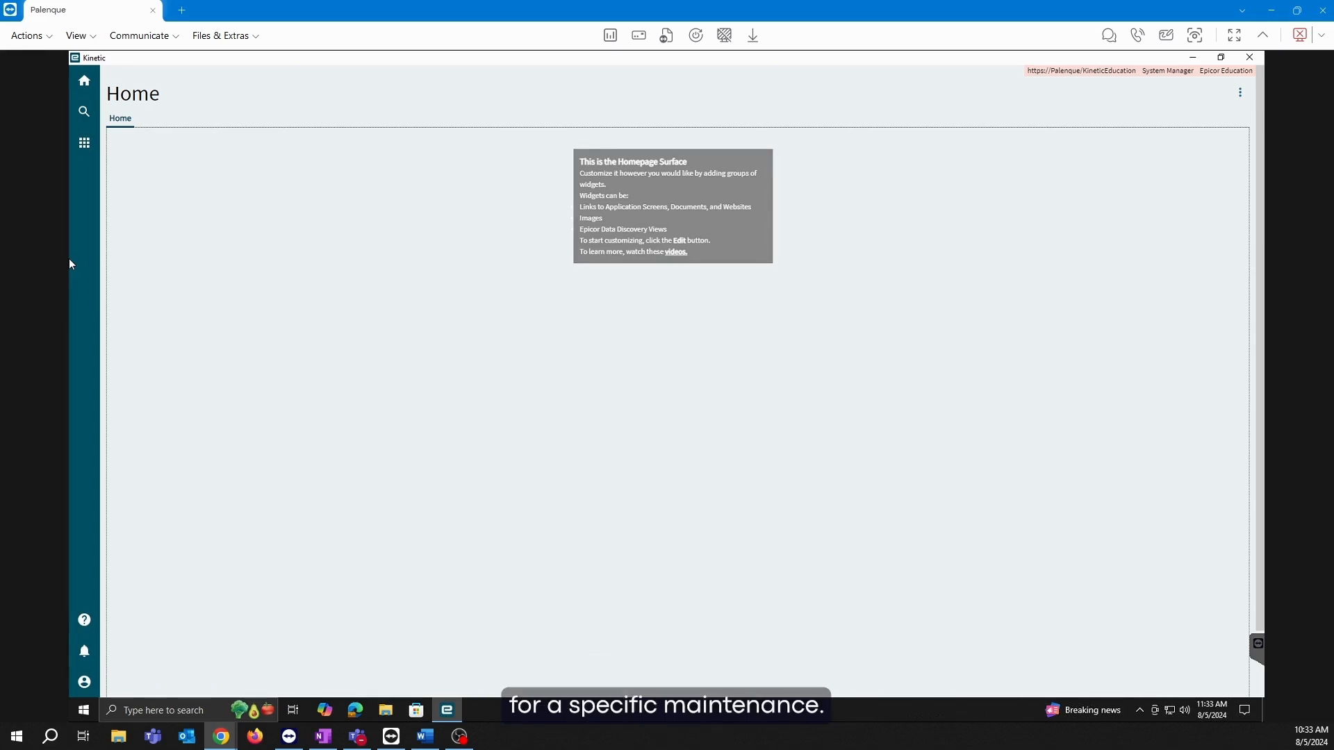
Browse Service Management > Maintenance Management in the main menu, collapse it again, and focus the menu search.
click(84, 144)
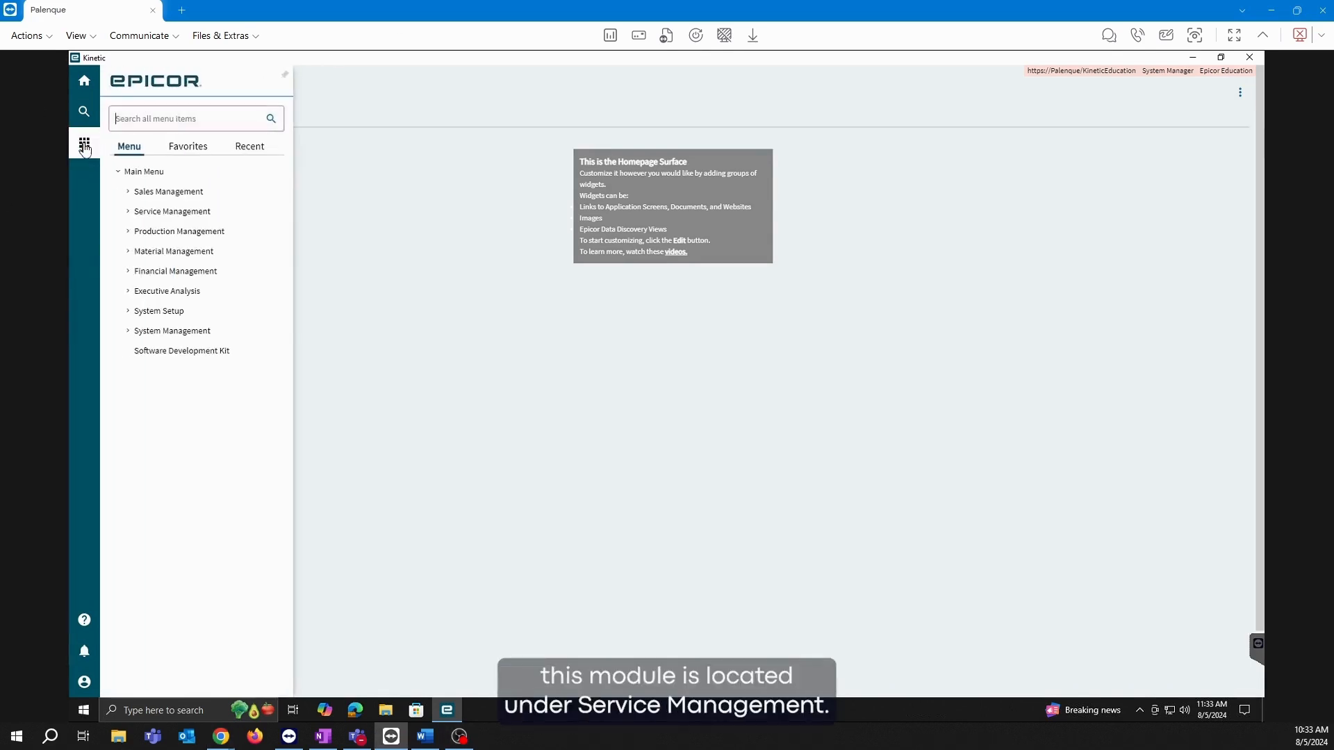
click(148, 214)
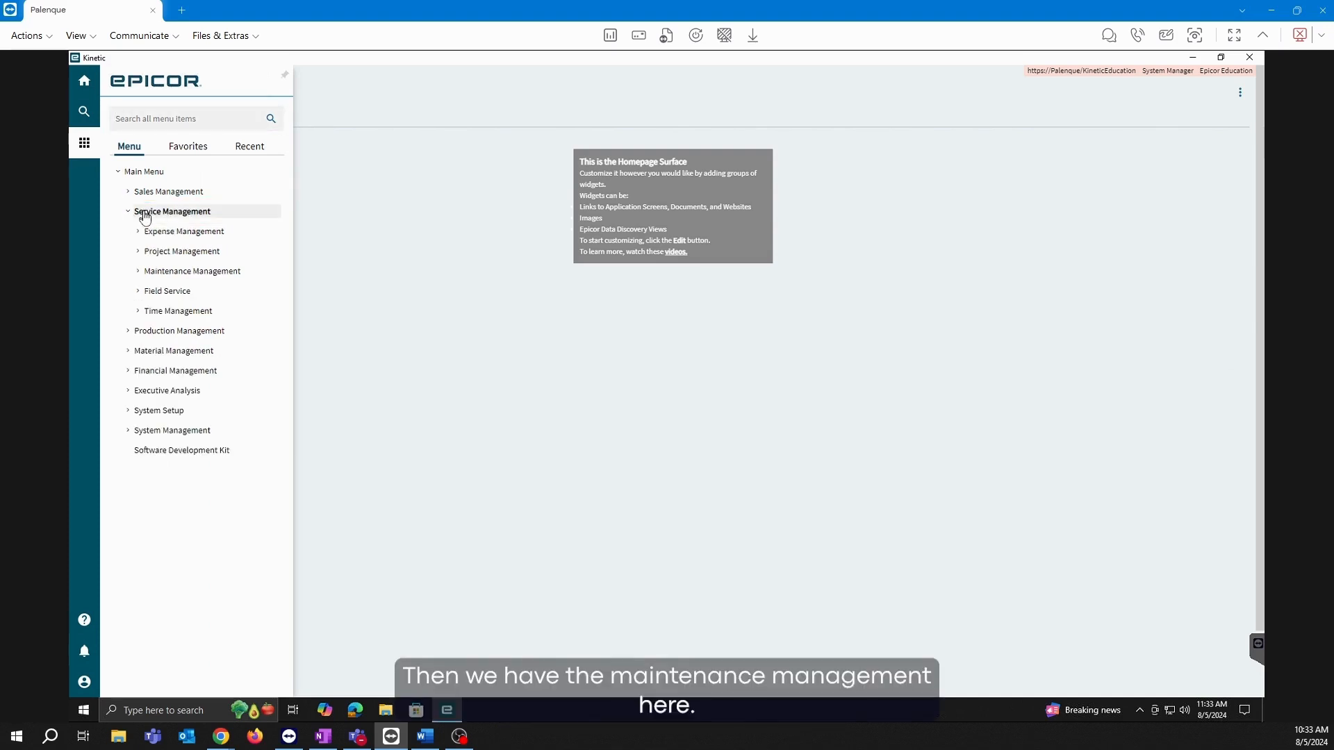
click(147, 273)
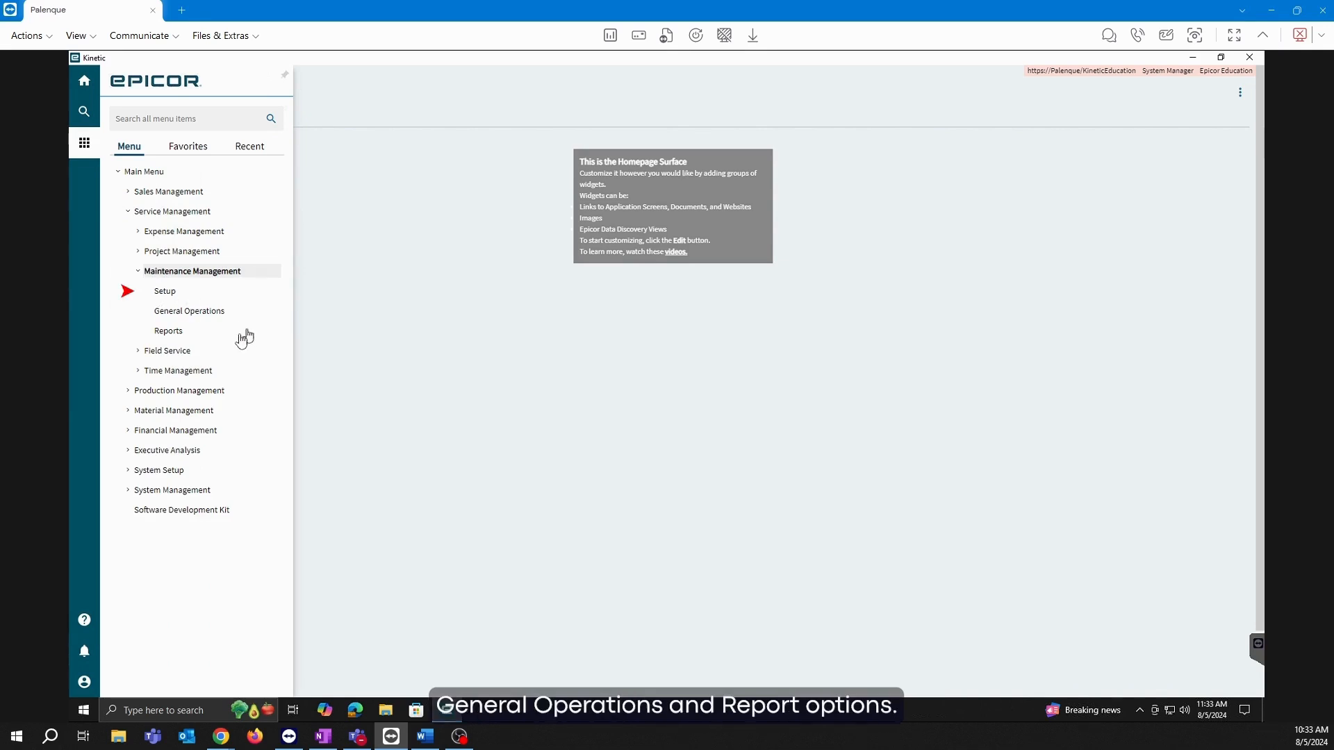
click(137, 271)
click(129, 213)
click(155, 123)
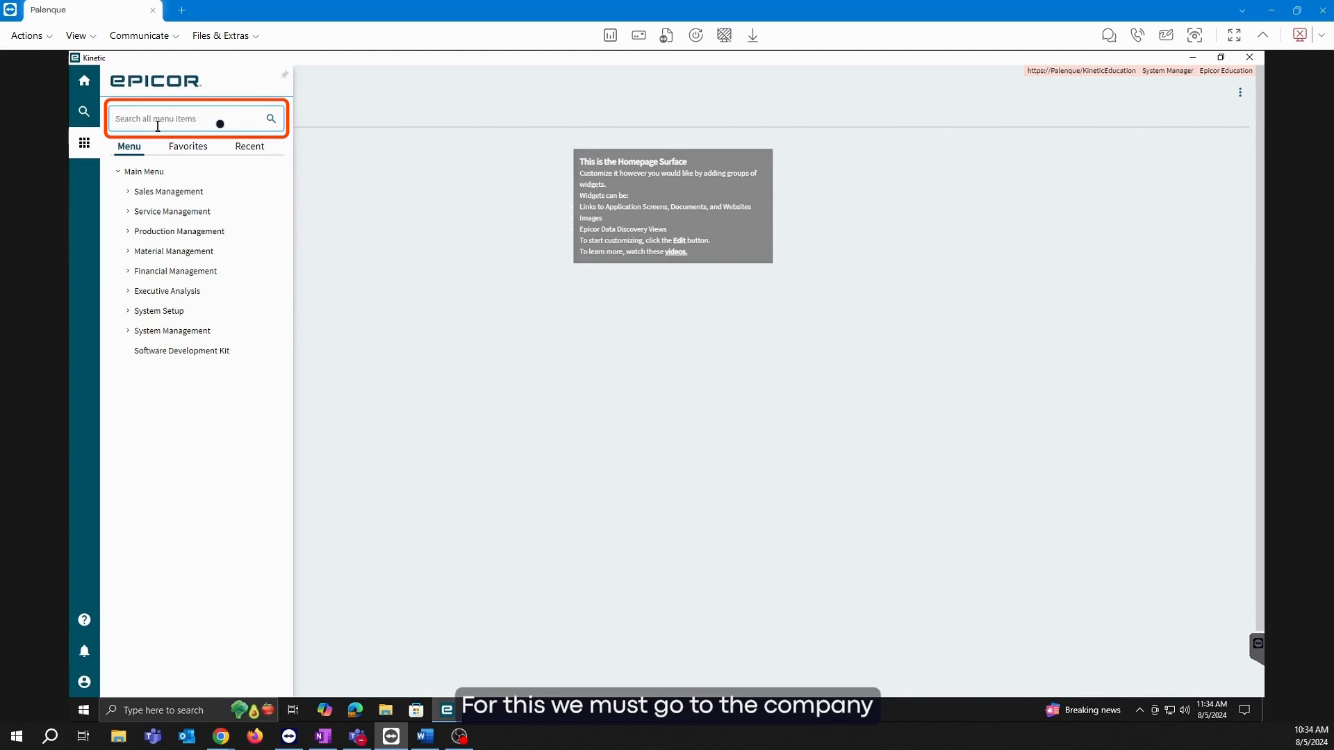
Search 'company c' and view Company Configuration's Modules > Maintenance settings with job prefix MT.
text(company c)
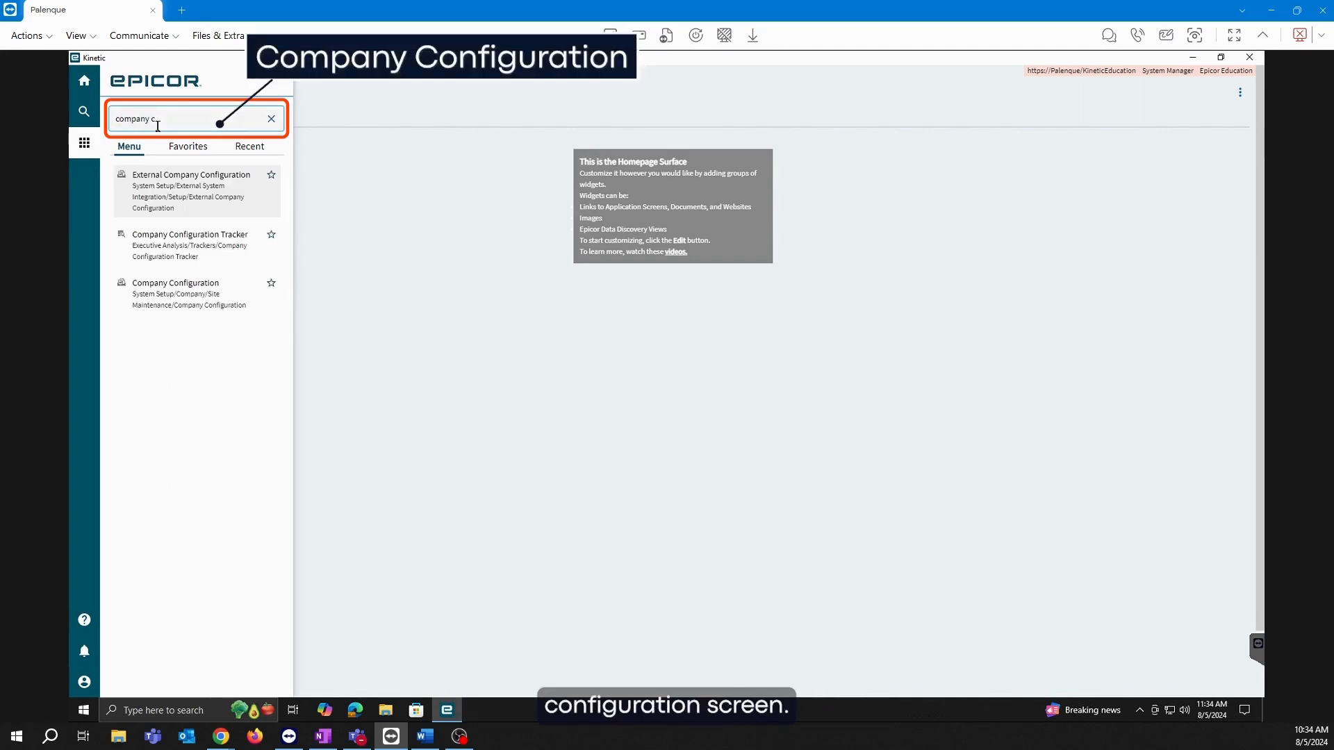
click(153, 295)
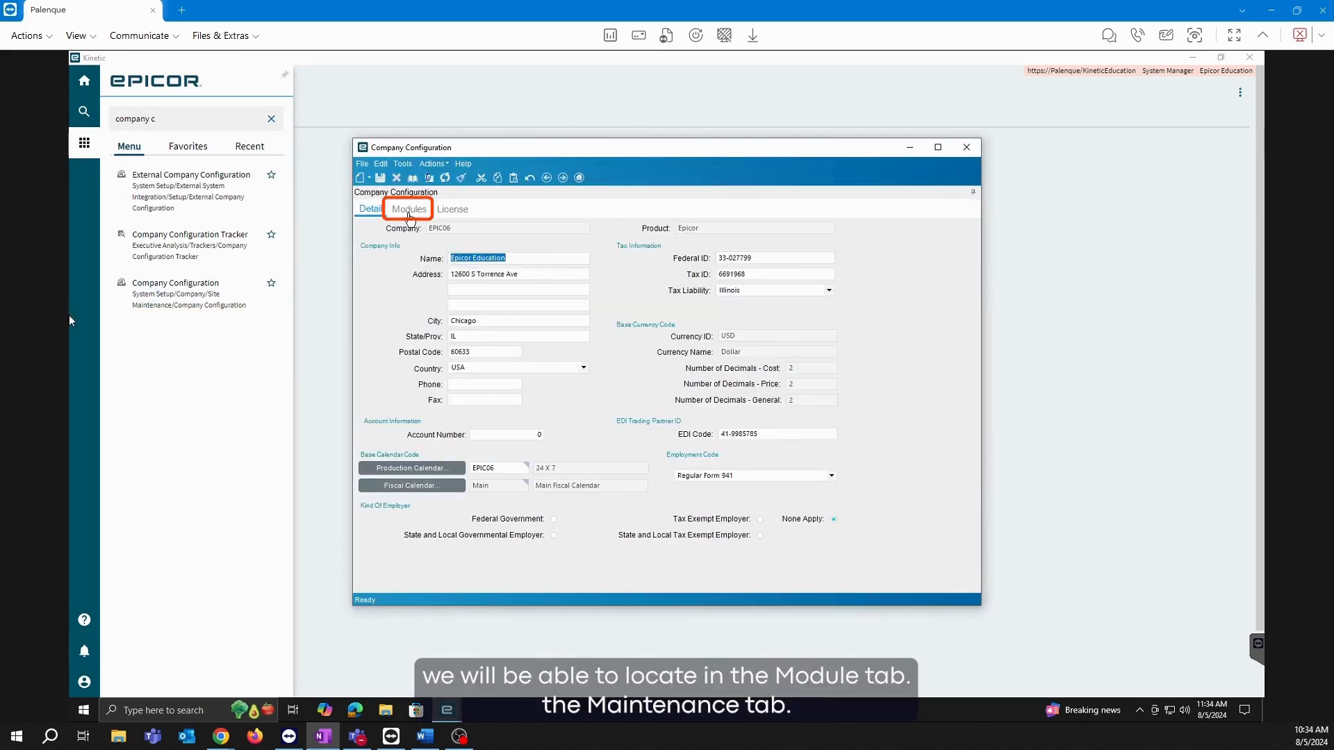
click(409, 213)
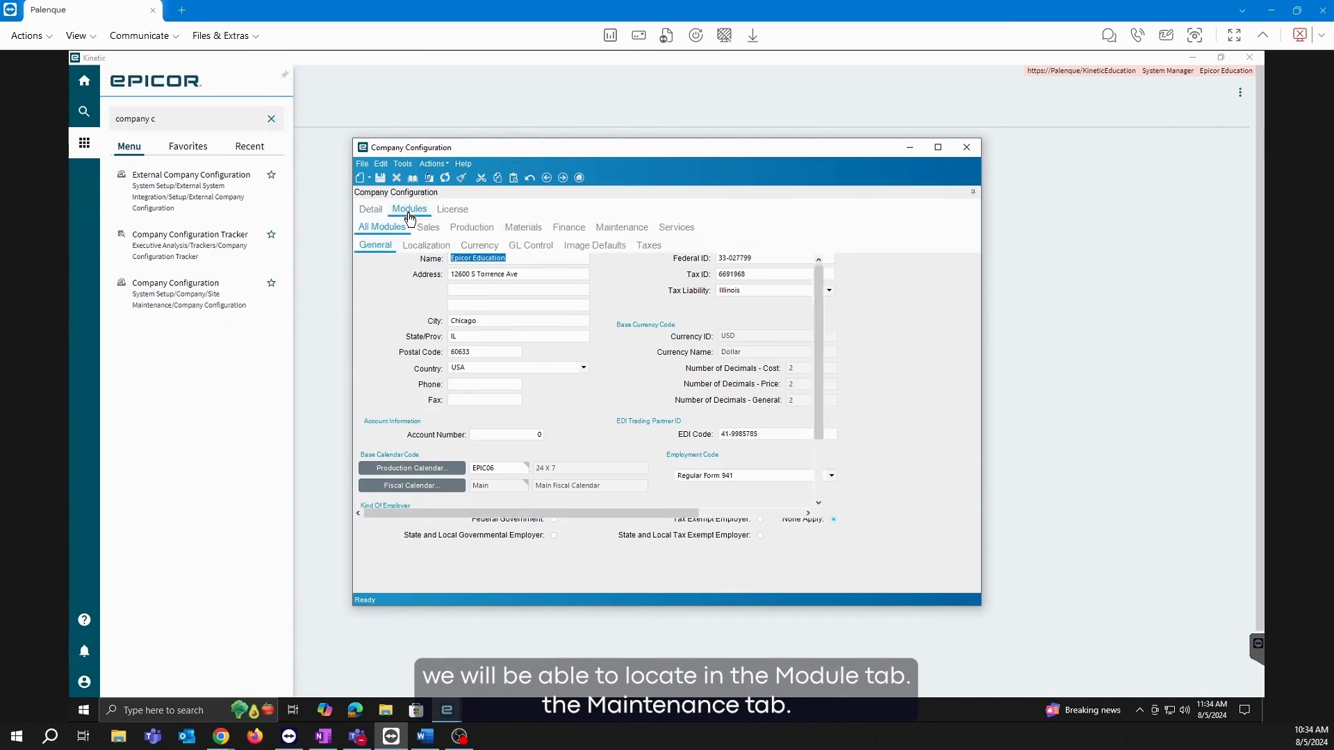
click(637, 232)
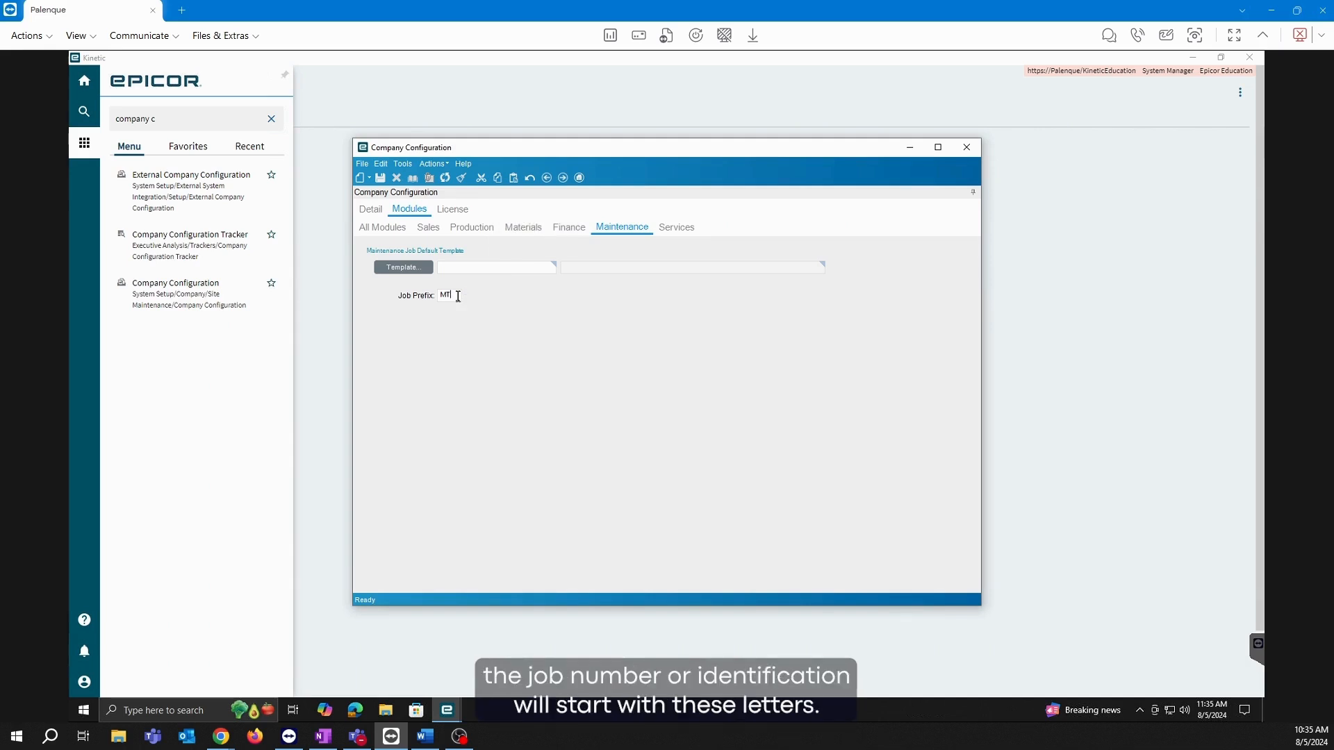
Close Company Configuration and open Maintenance Operation from Service Management > Maintenance Management > Setup.
click(966, 148)
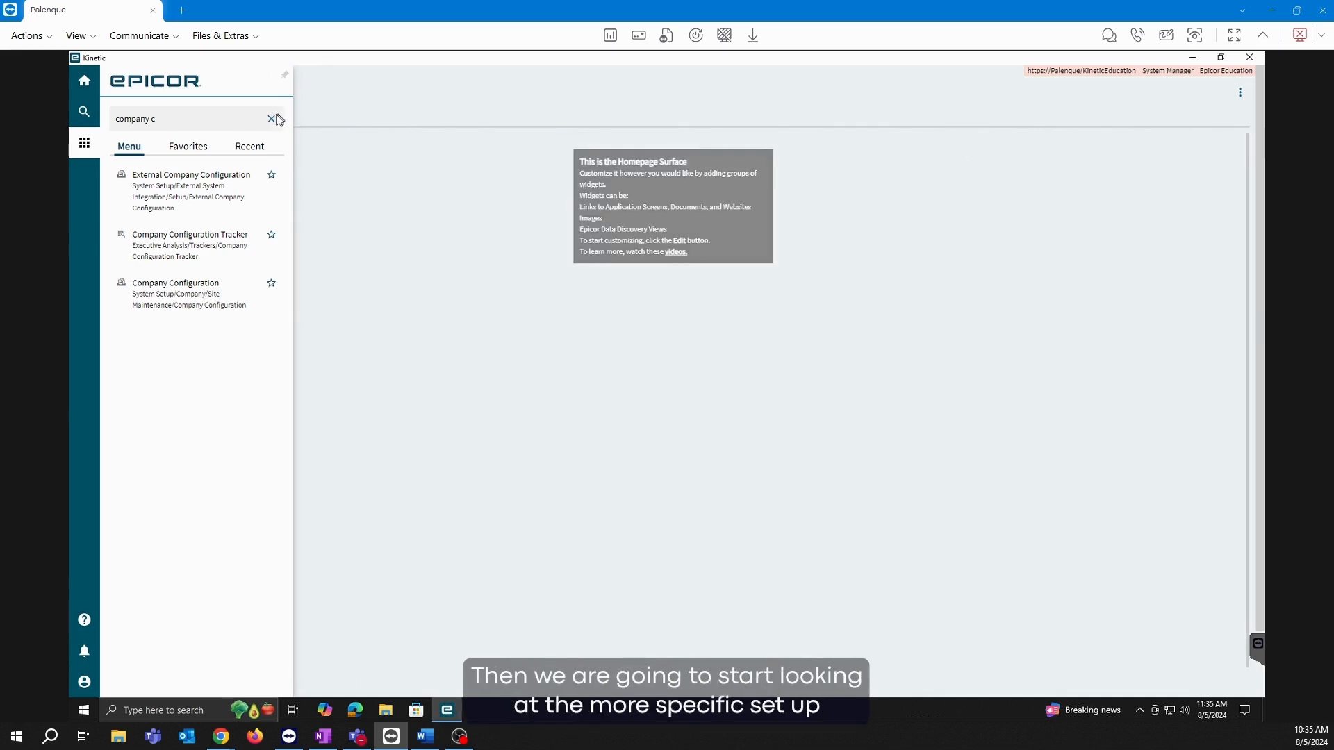
click(271, 119)
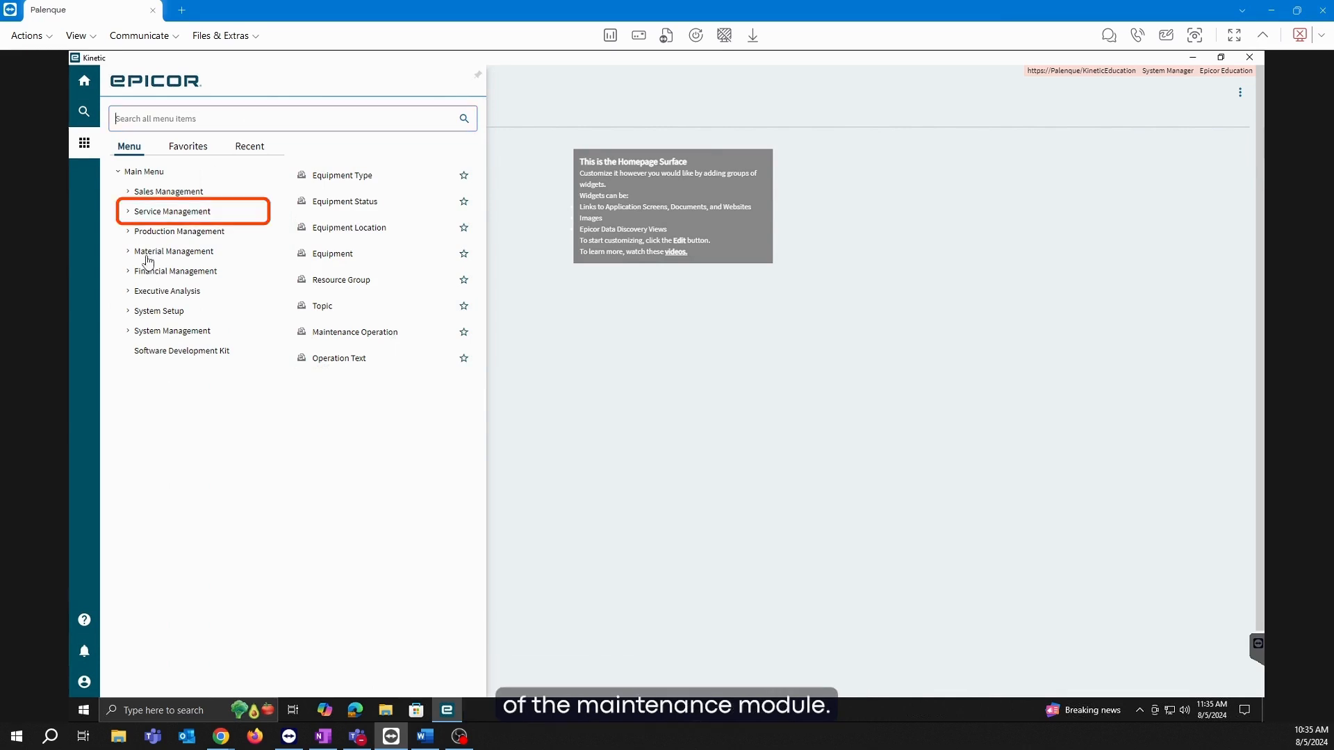
click(131, 214)
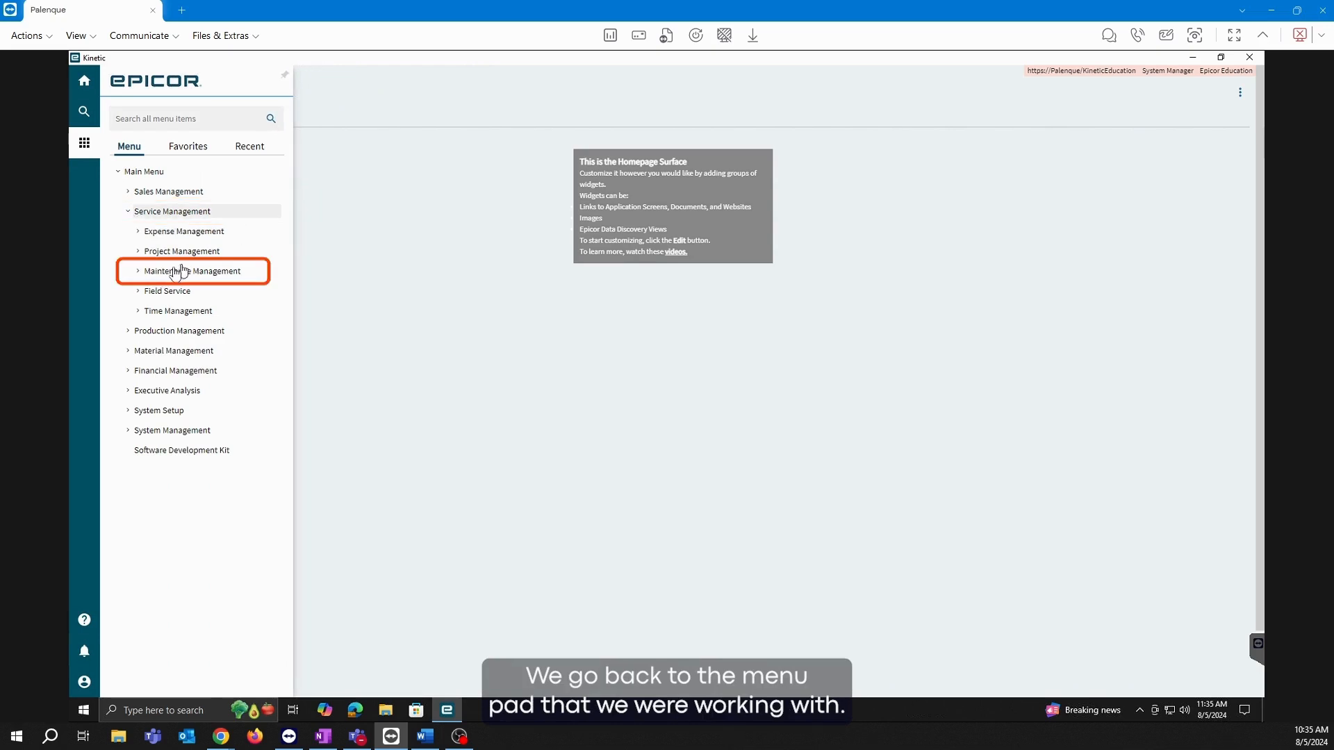
click(165, 274)
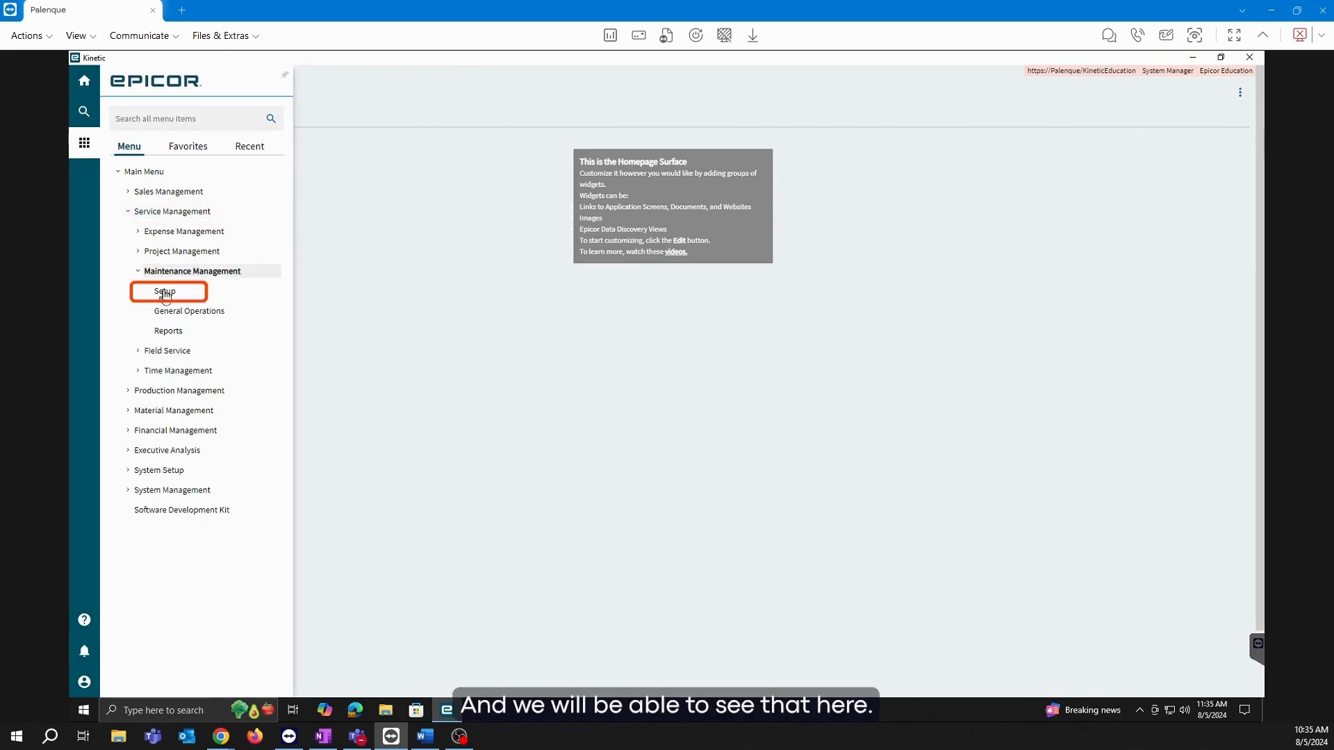
click(189, 294)
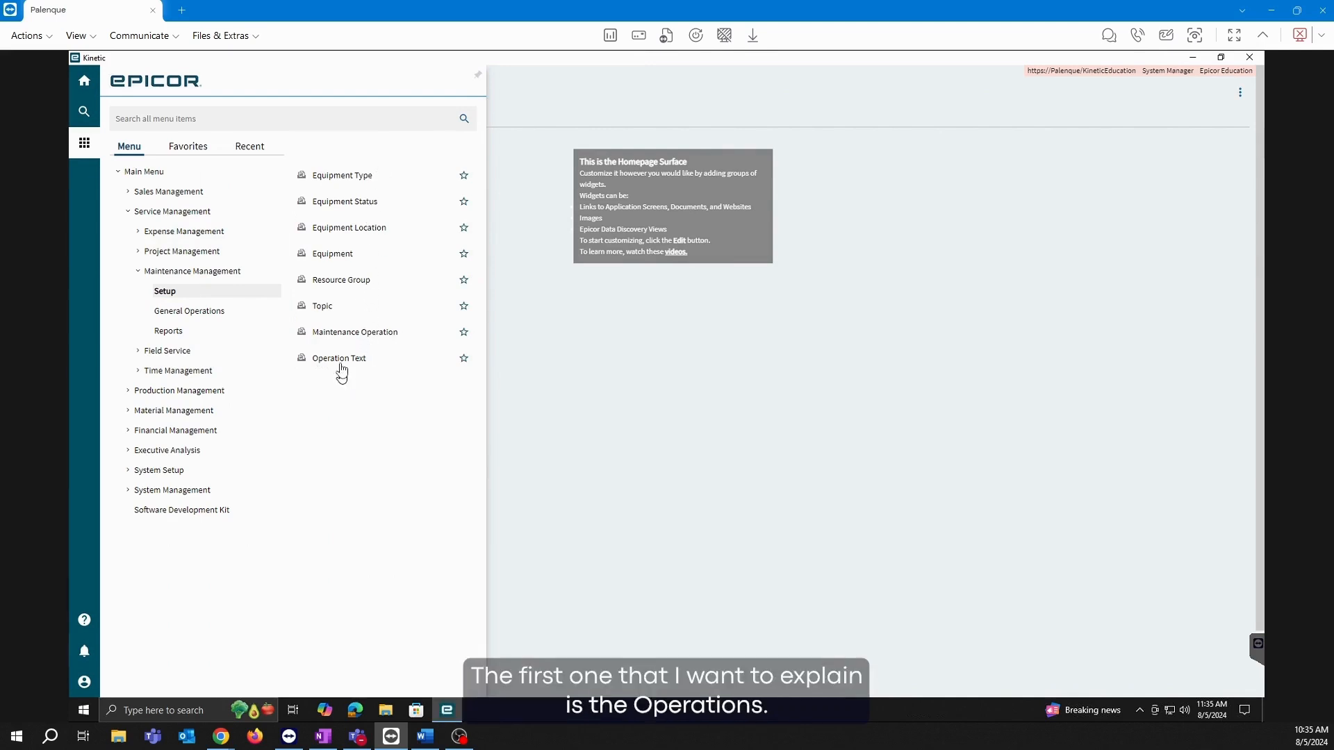
click(360, 334)
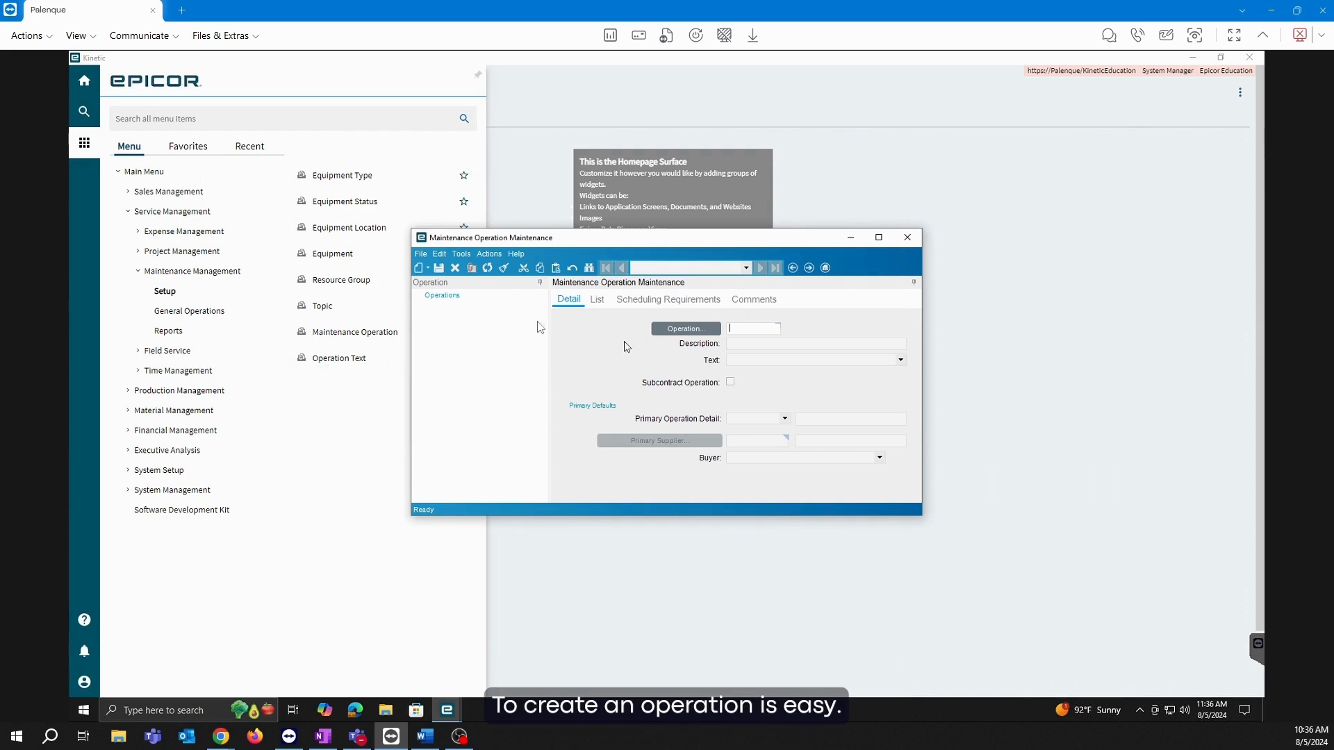
Create a new maintenance operation with ID 'test' and description 'test', checking the Text list.
click(427, 269)
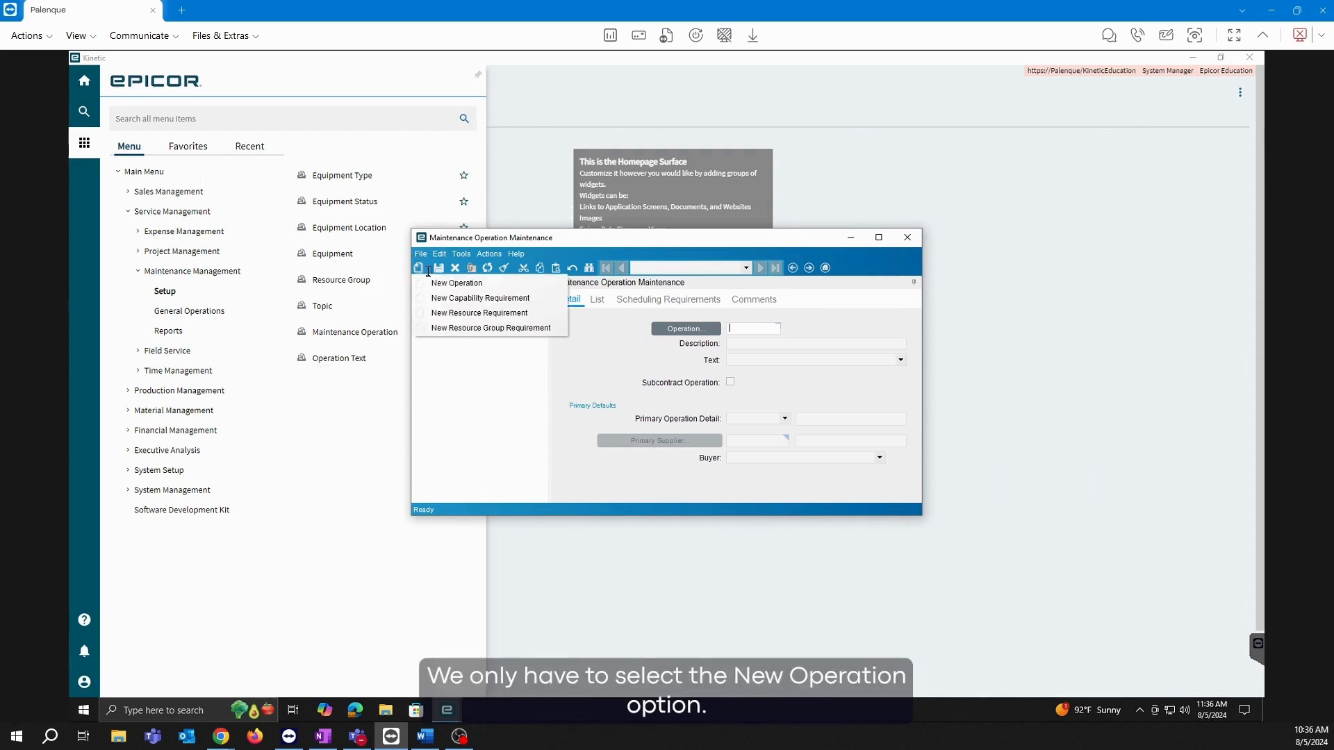
click(432, 285)
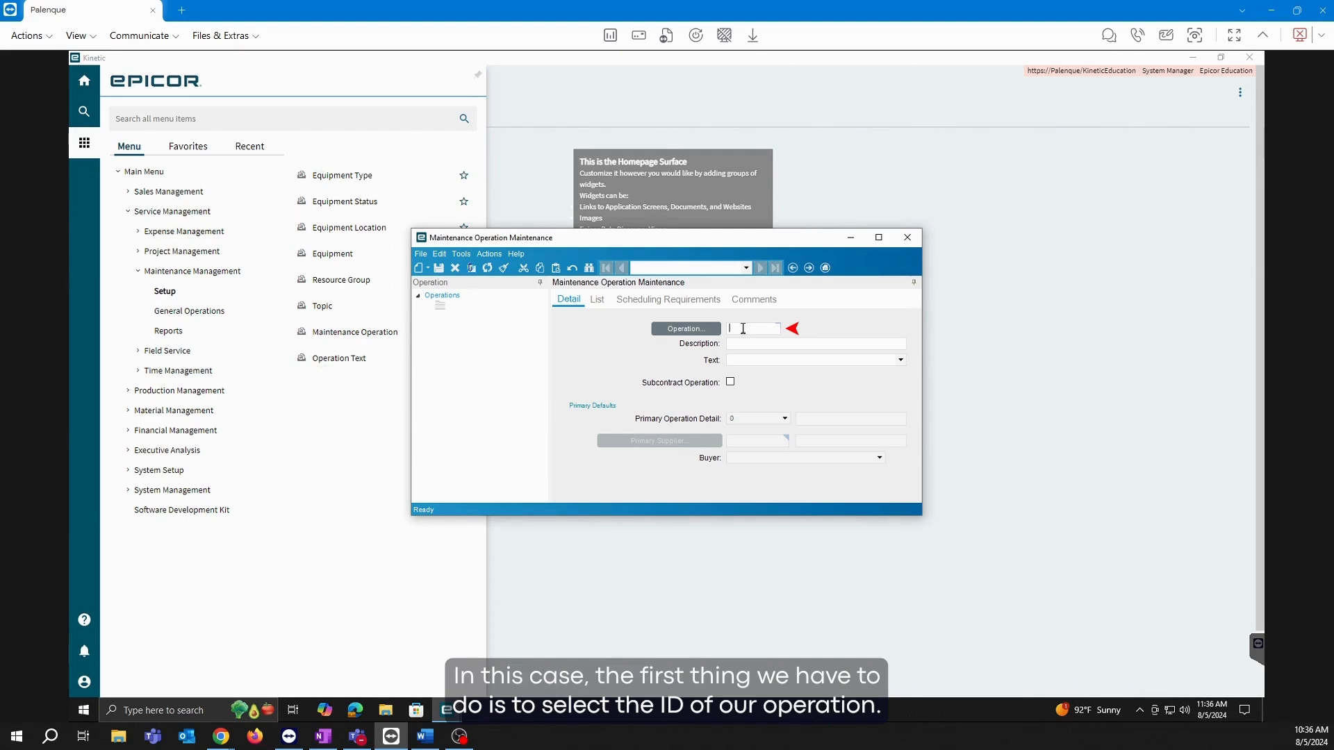
text(test)
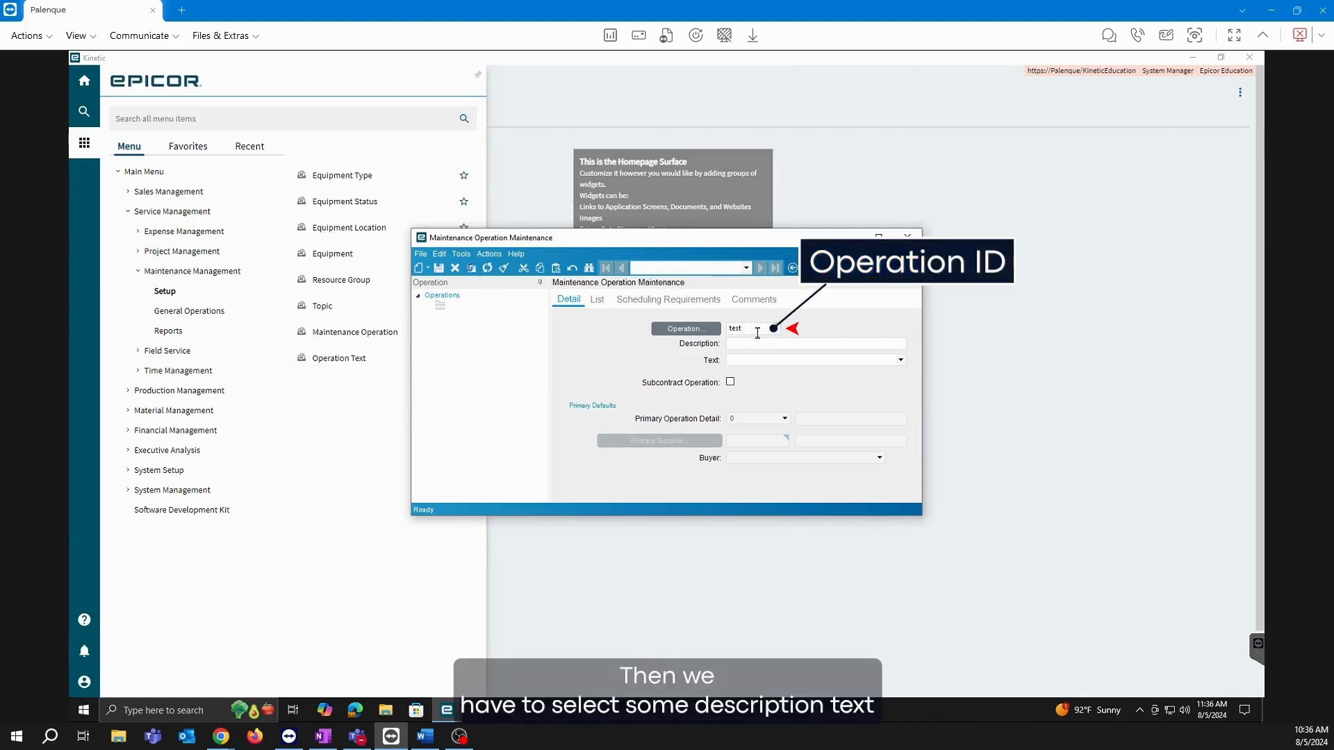
drag(757, 331, 723, 330)
key(ctrl+c)
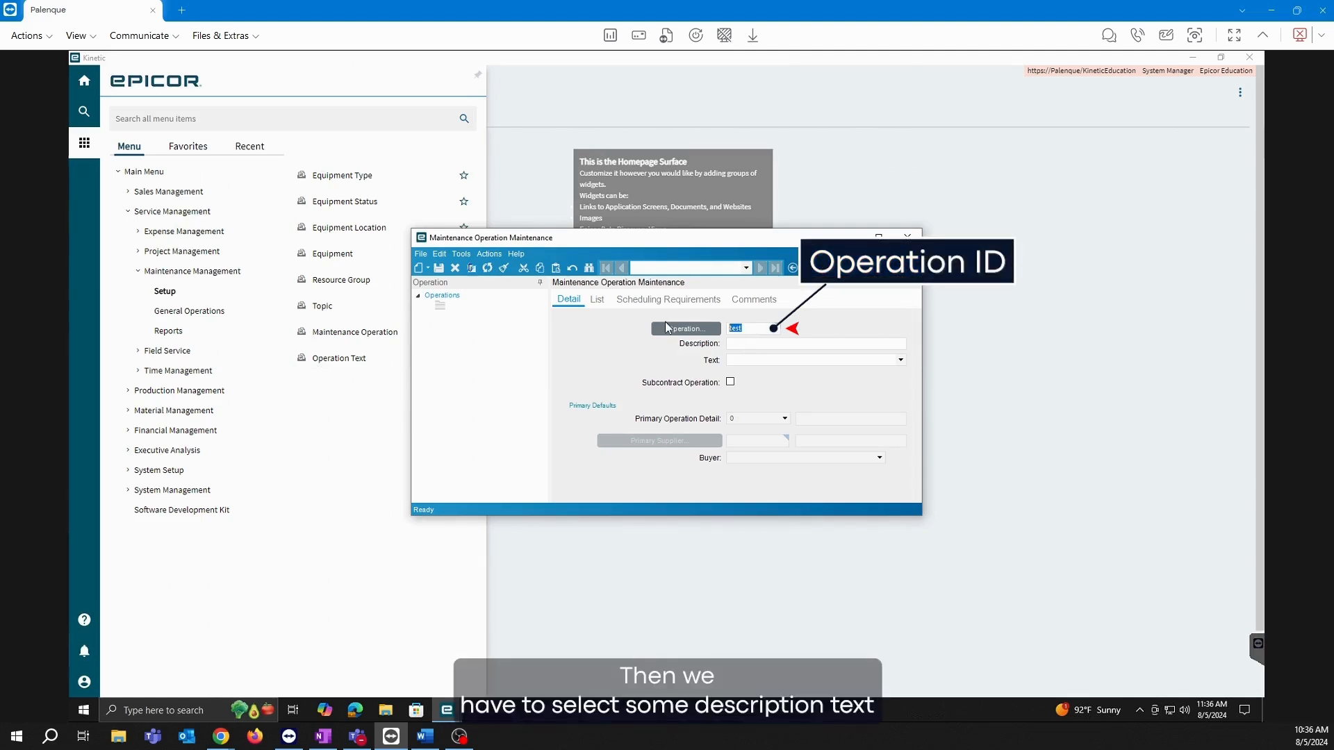
click(766, 343)
key(ctrl+v)
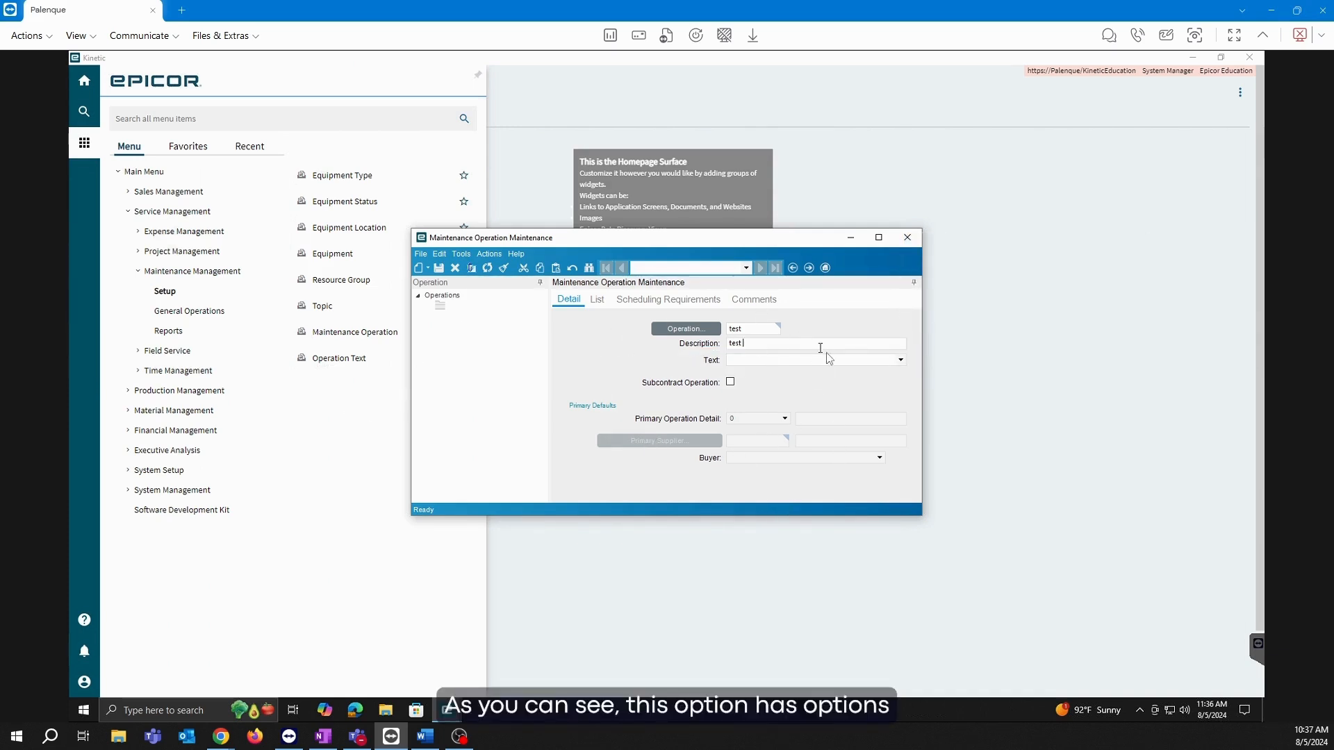
click(900, 360)
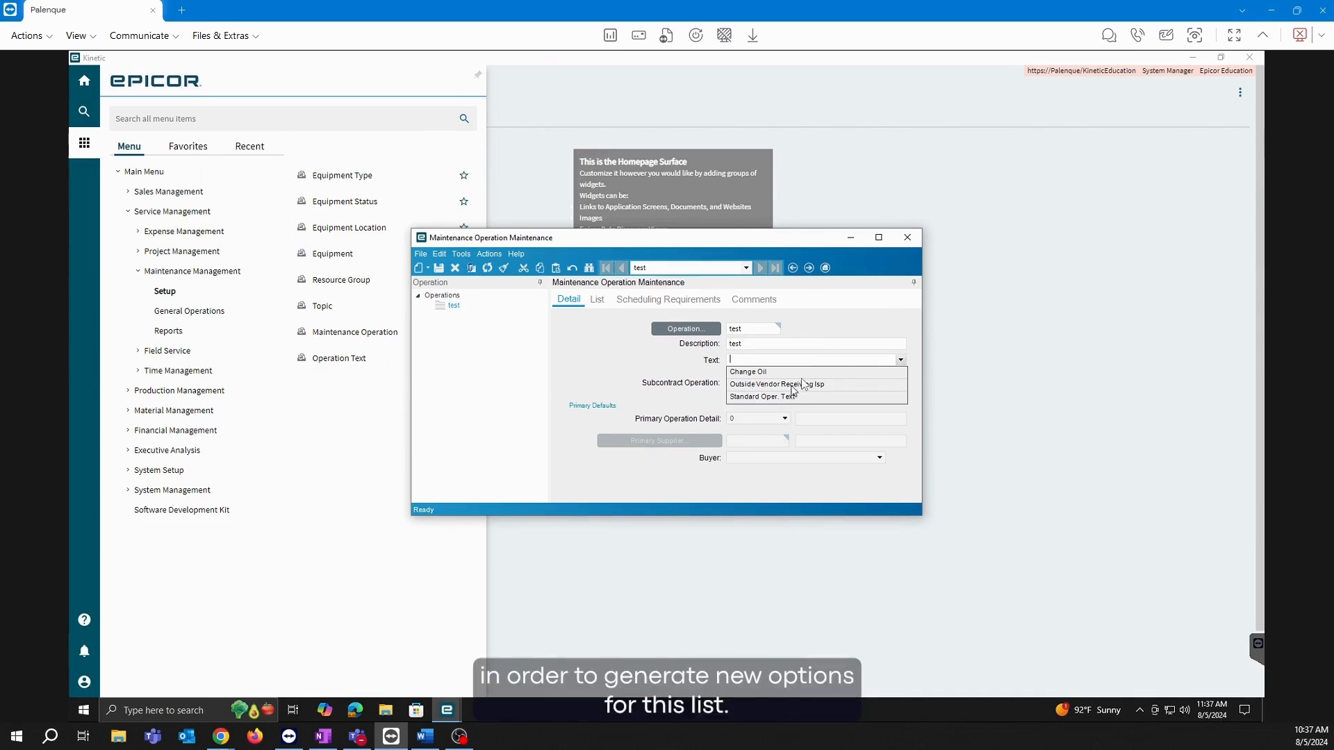
click(749, 244)
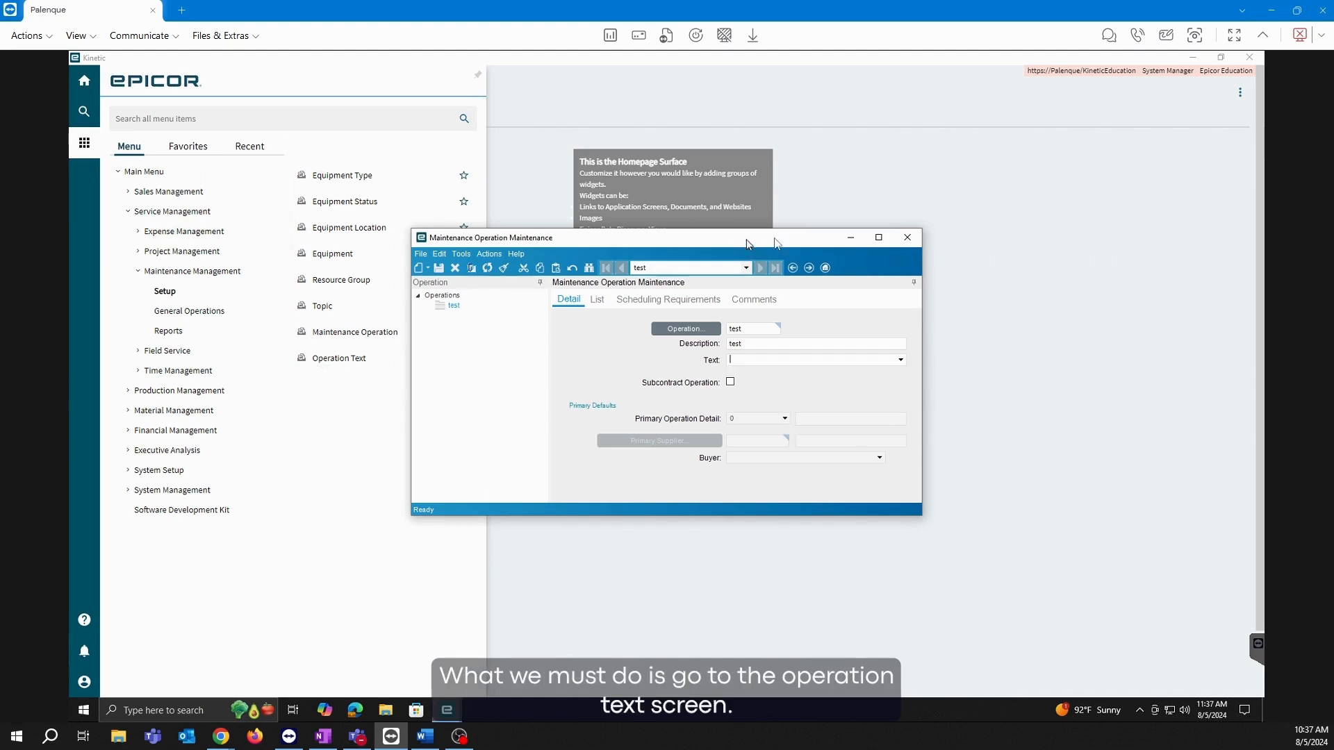
Look up and load the OIL 'Change Oil' operation text, then close Operation Text Maintenance.
click(344, 366)
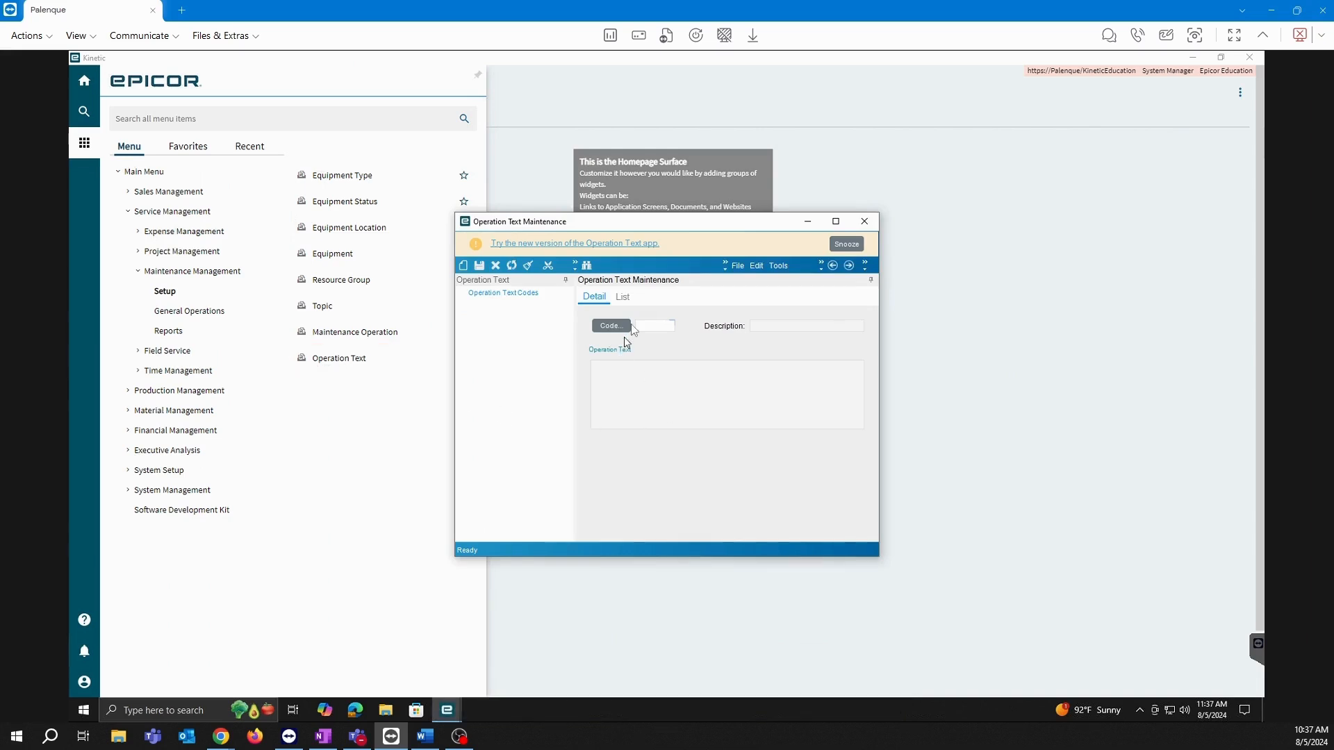
click(603, 329)
click(781, 127)
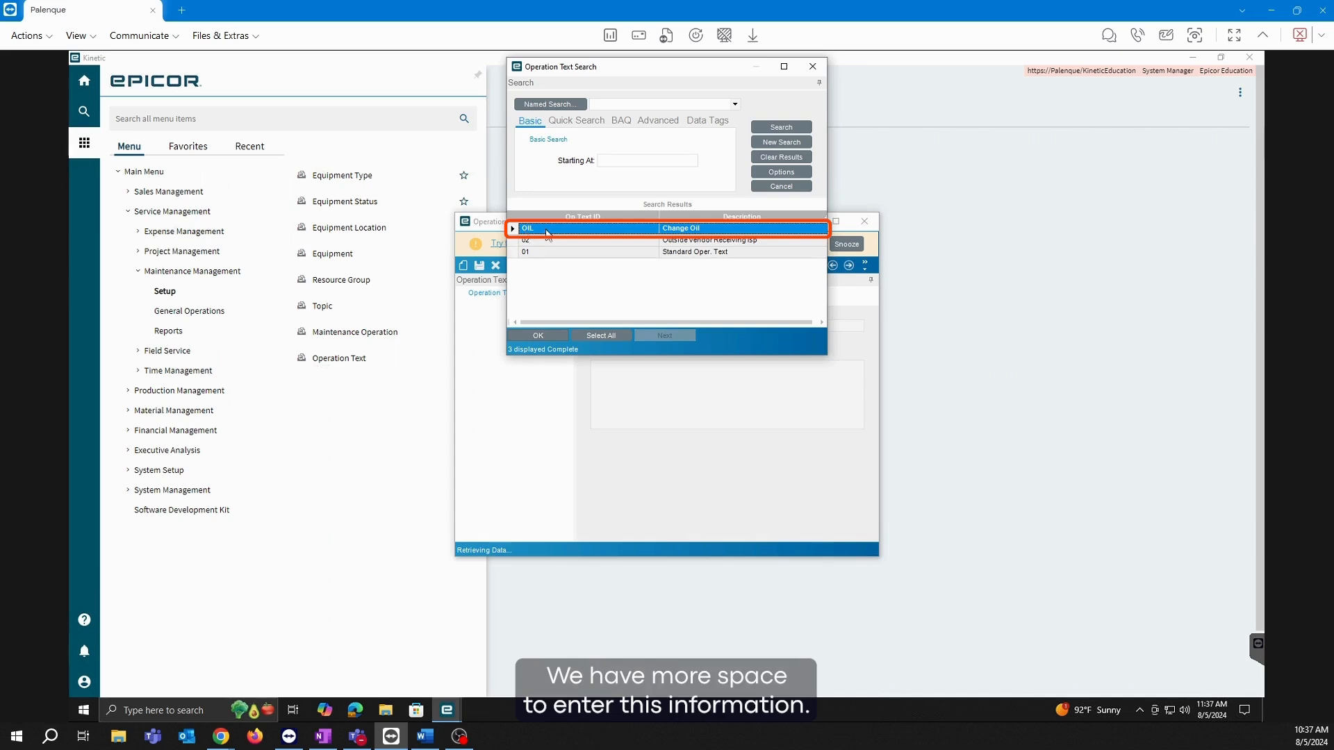
double_click(547, 229)
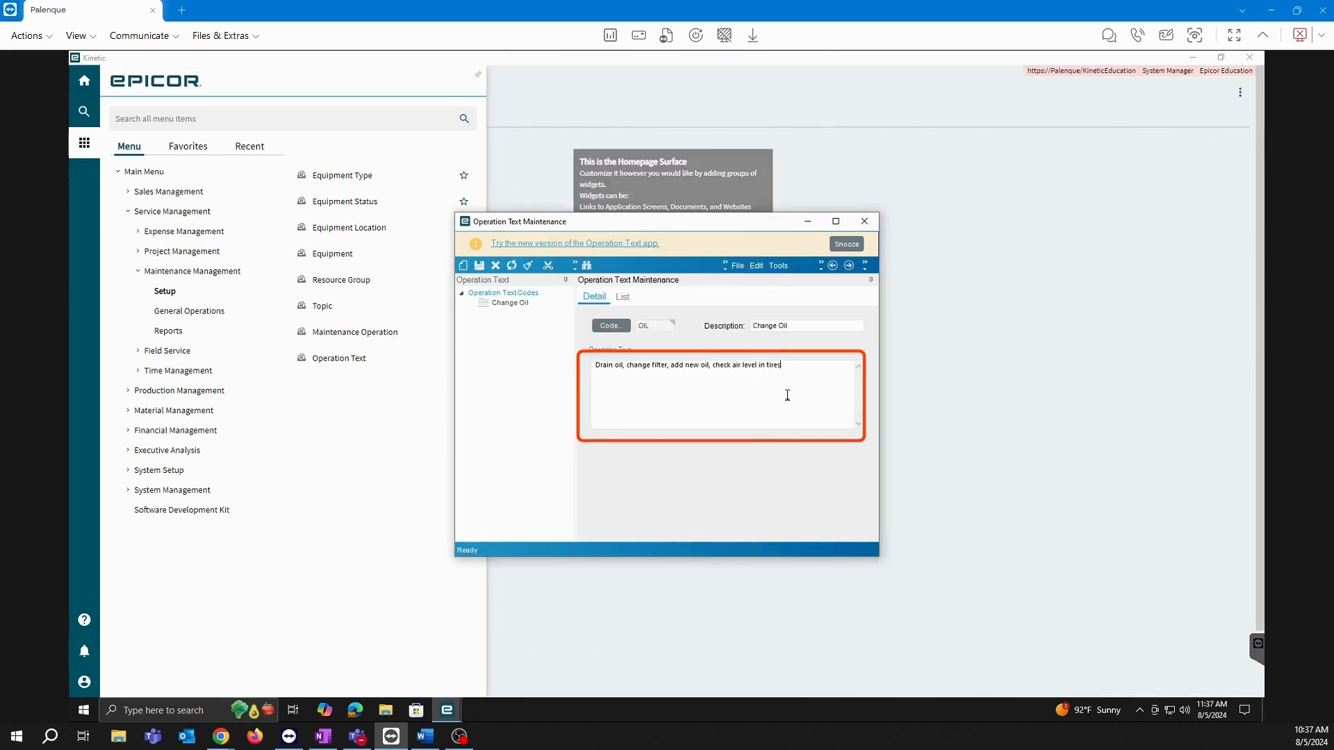
click(864, 221)
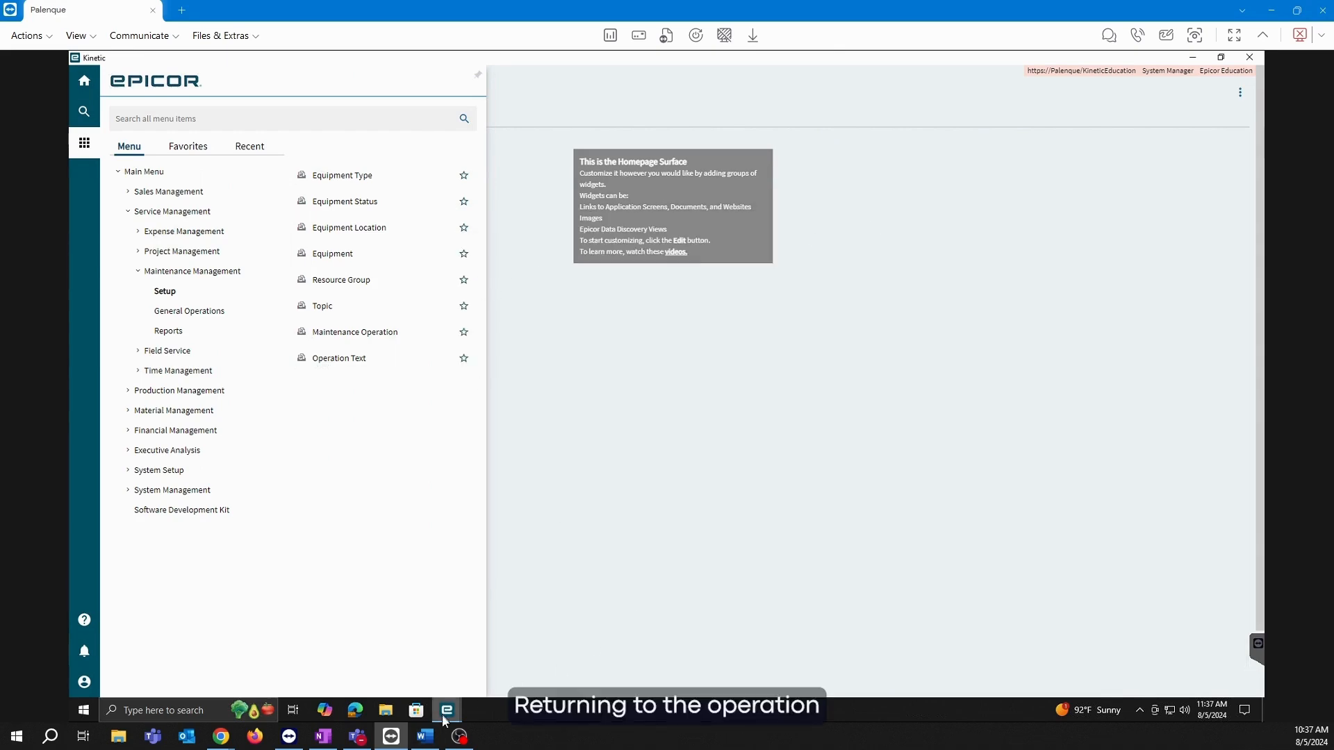
Give operation 'test' the Change Oil text and subcontracting, then close it without saving.
mouse_move(445, 719)
click(511, 649)
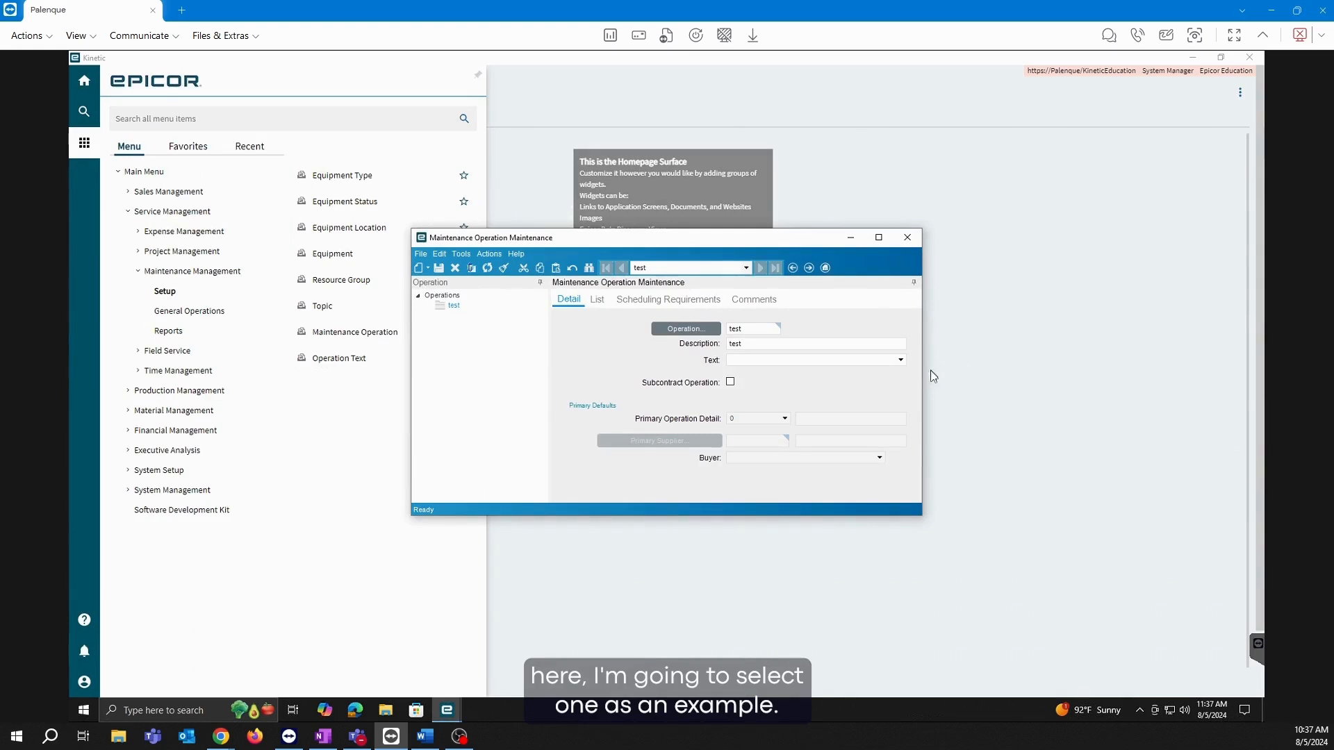
click(900, 360)
click(766, 383)
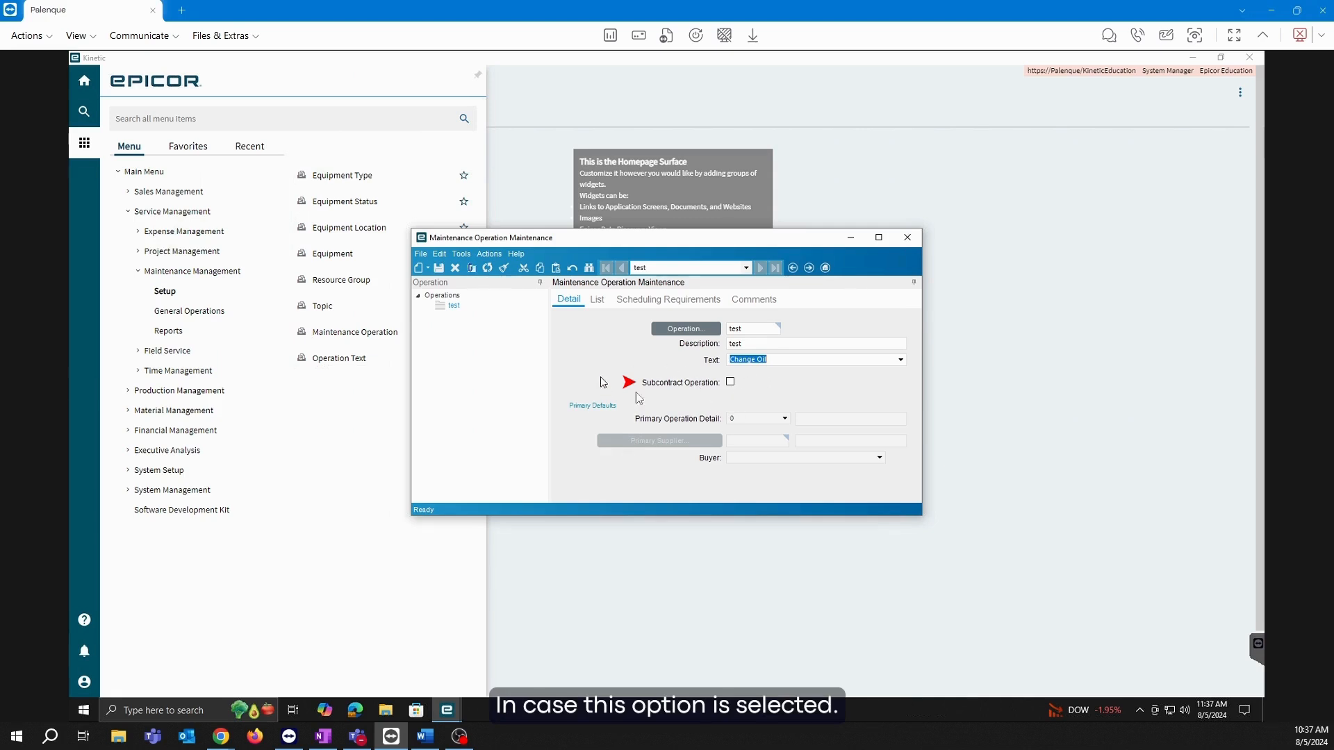
click(731, 382)
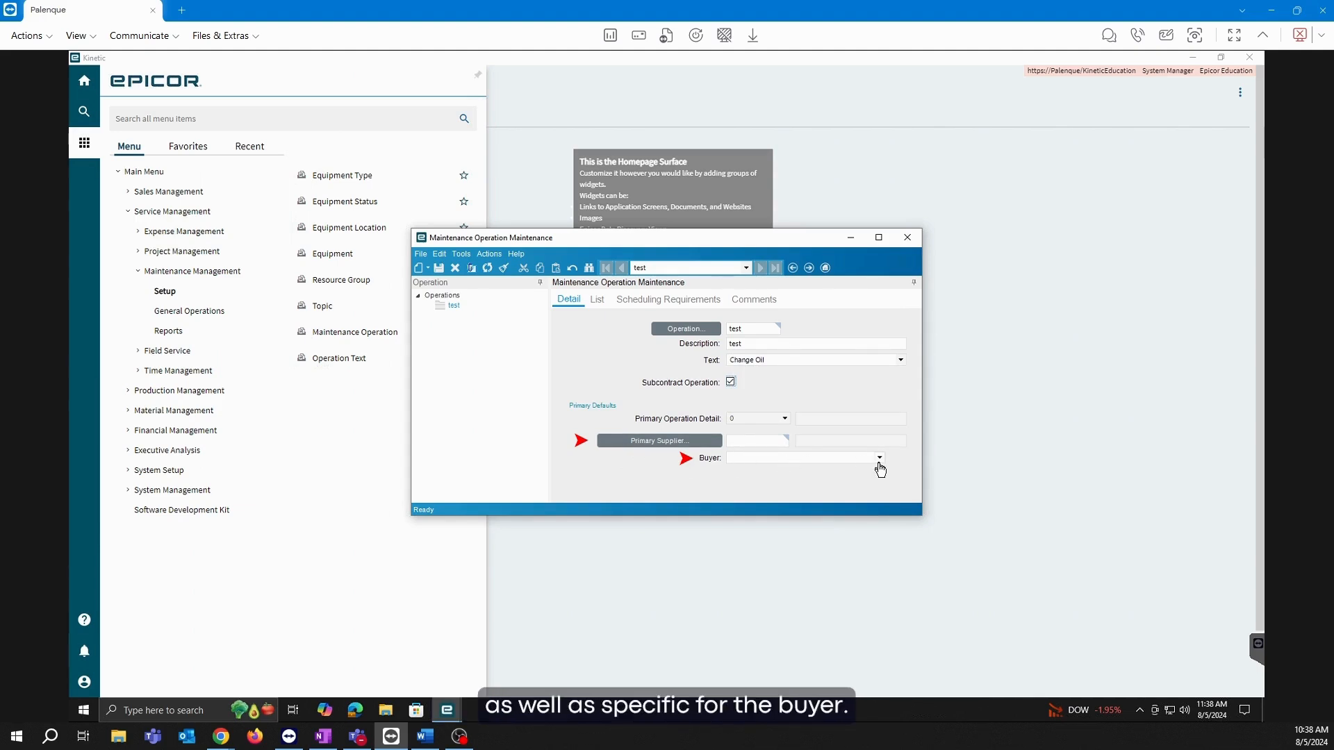
click(908, 237)
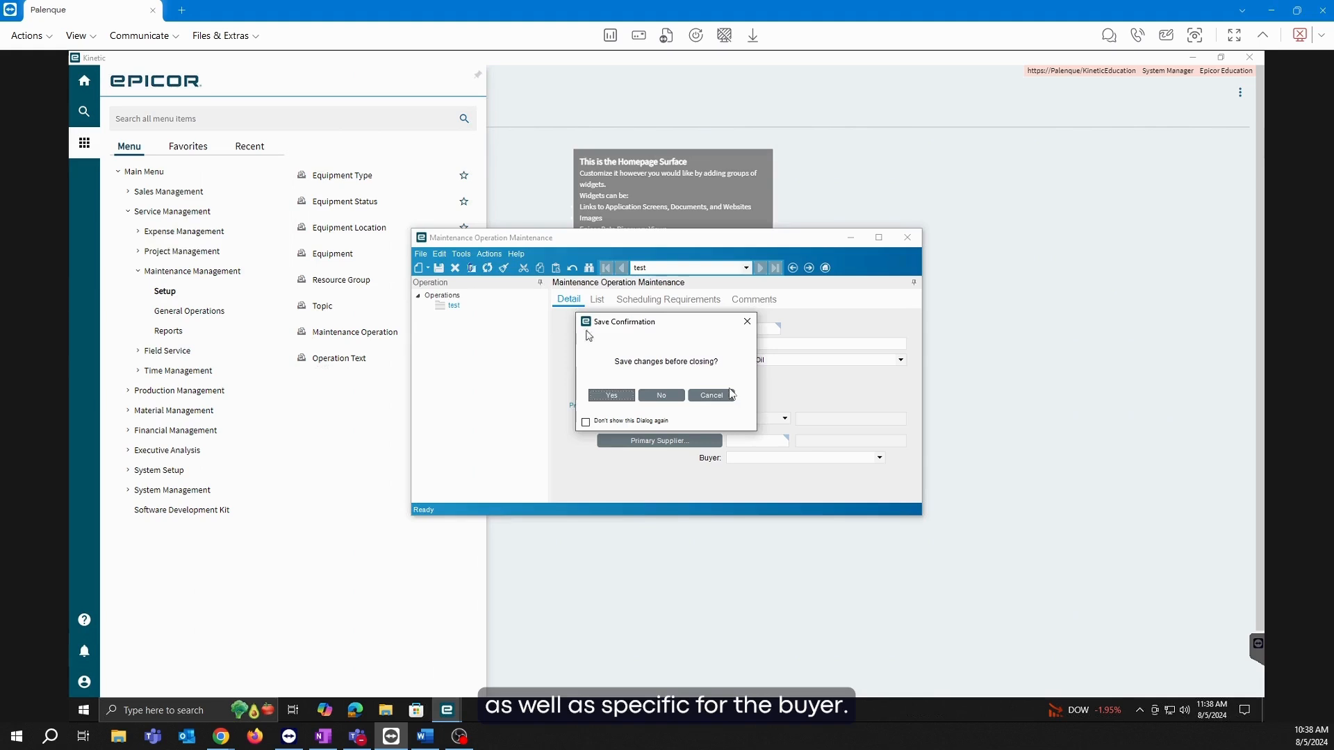
click(661, 395)
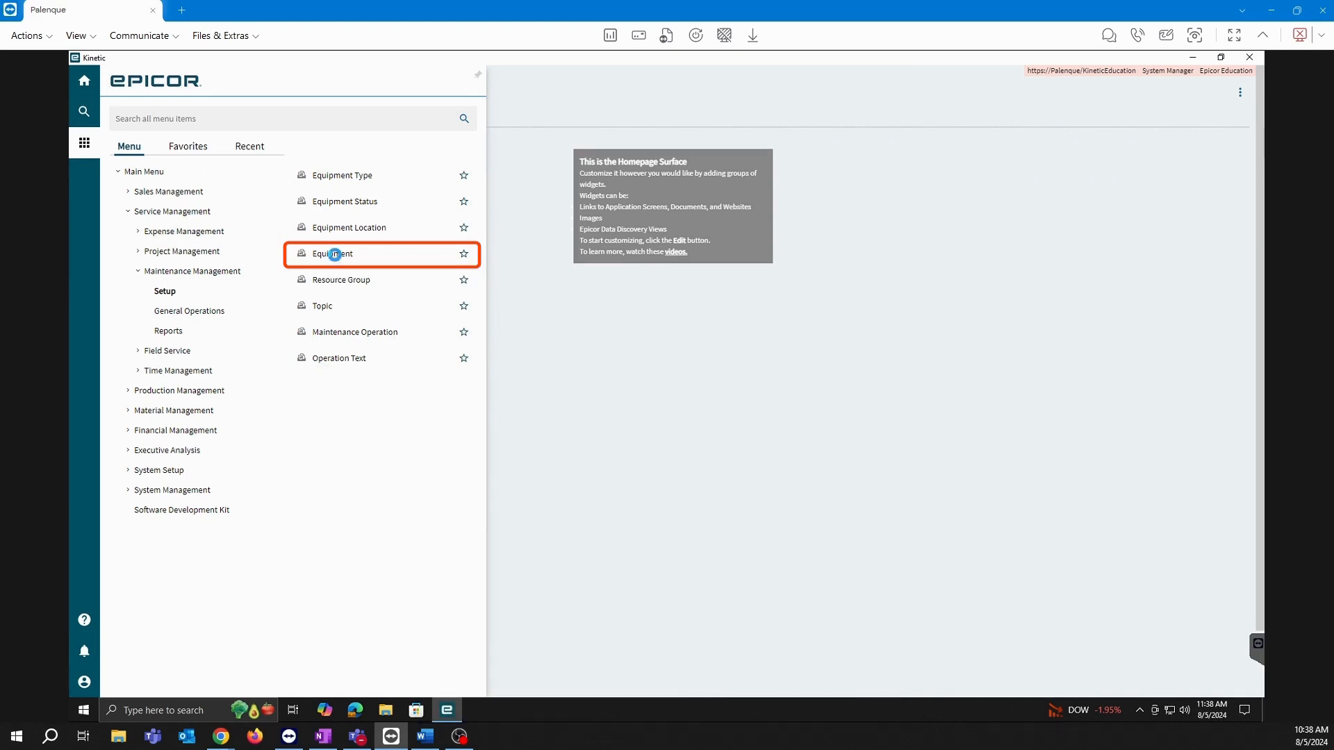
Open Equipment Maintenance and start a new equipment record with ID 'test' at site Main.
click(335, 257)
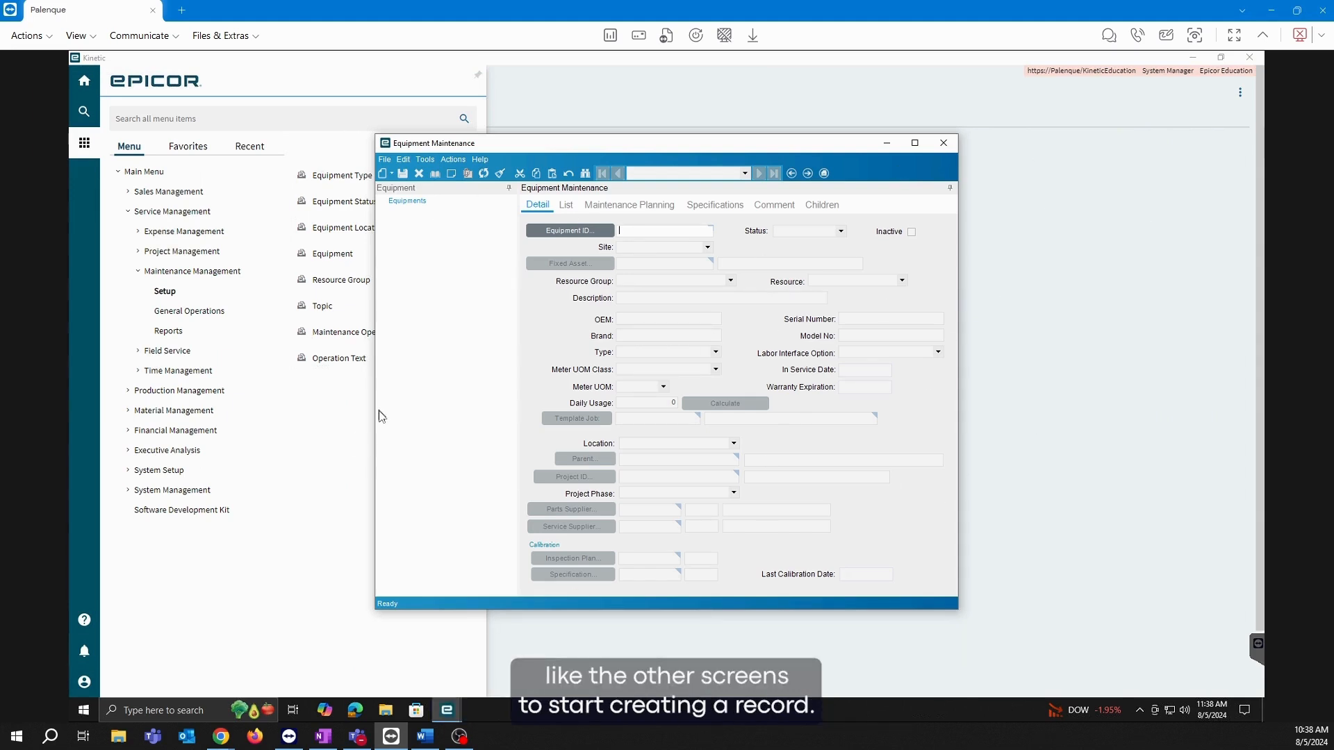
click(396, 176)
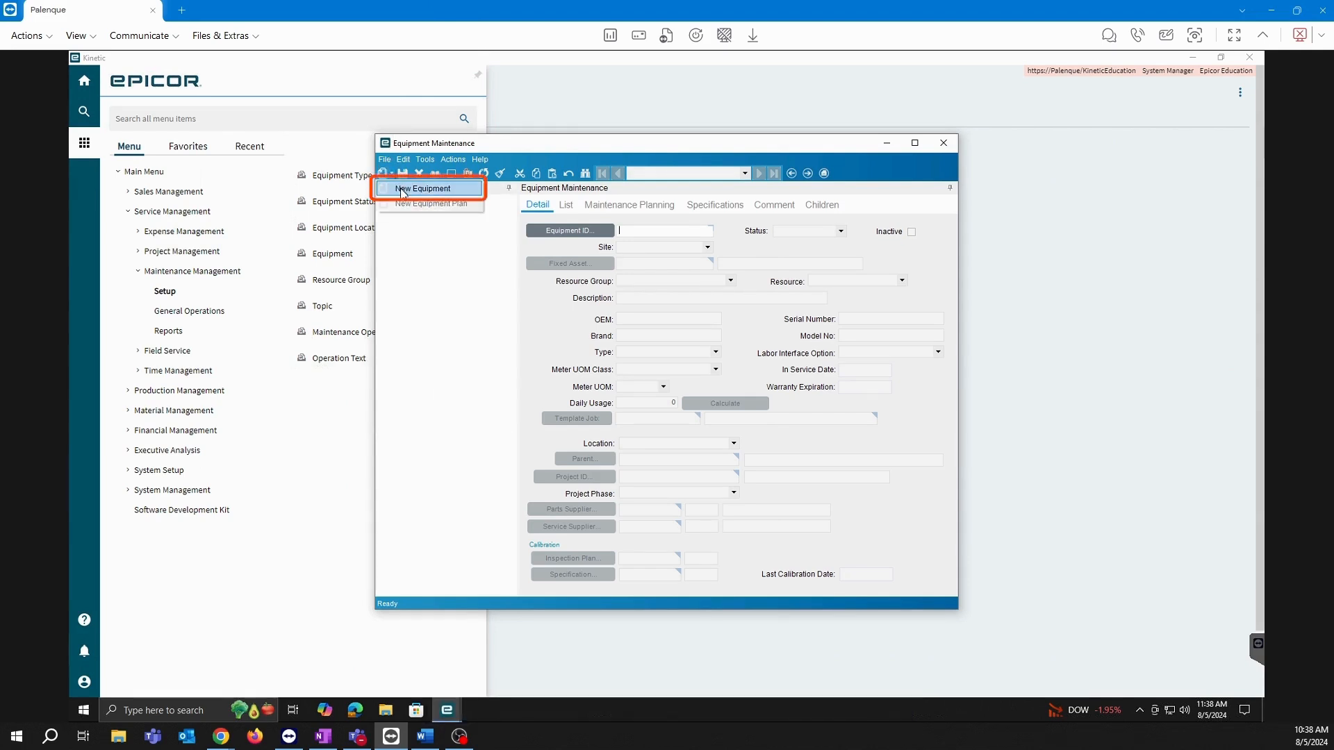
click(402, 192)
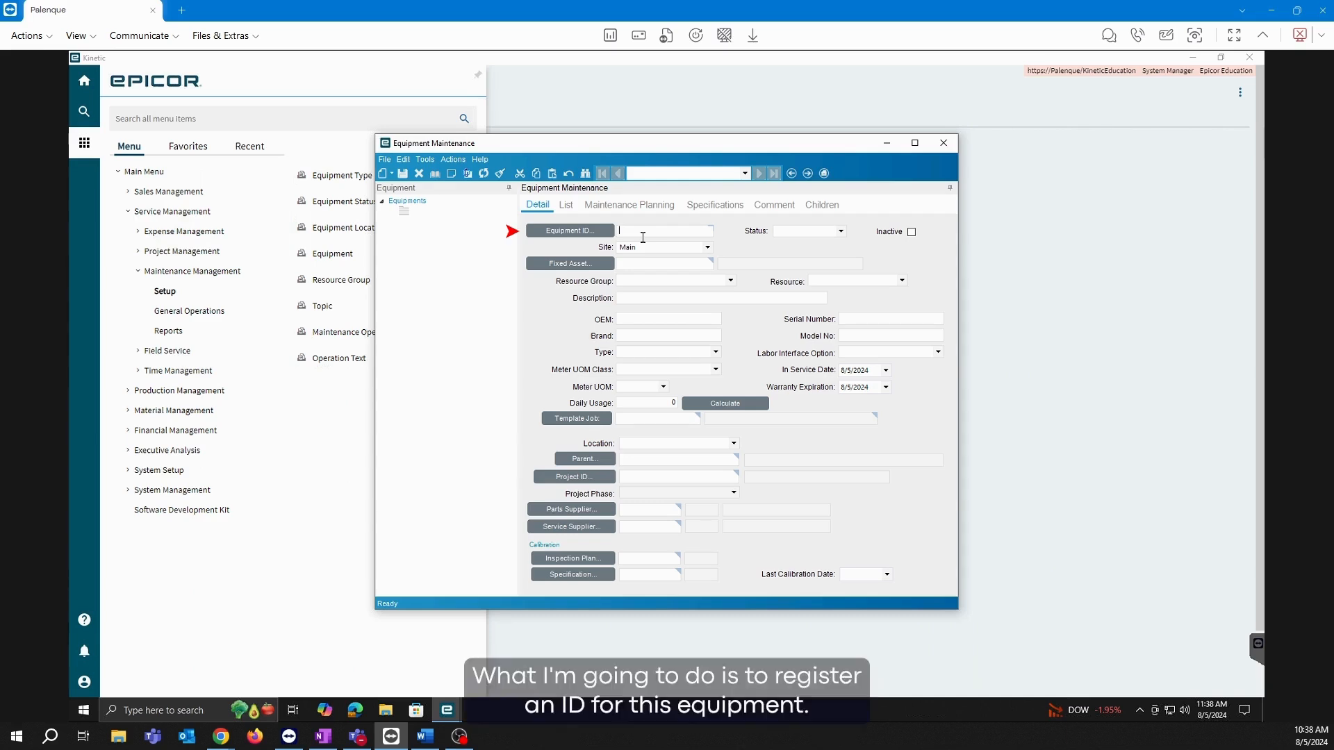
text(test)
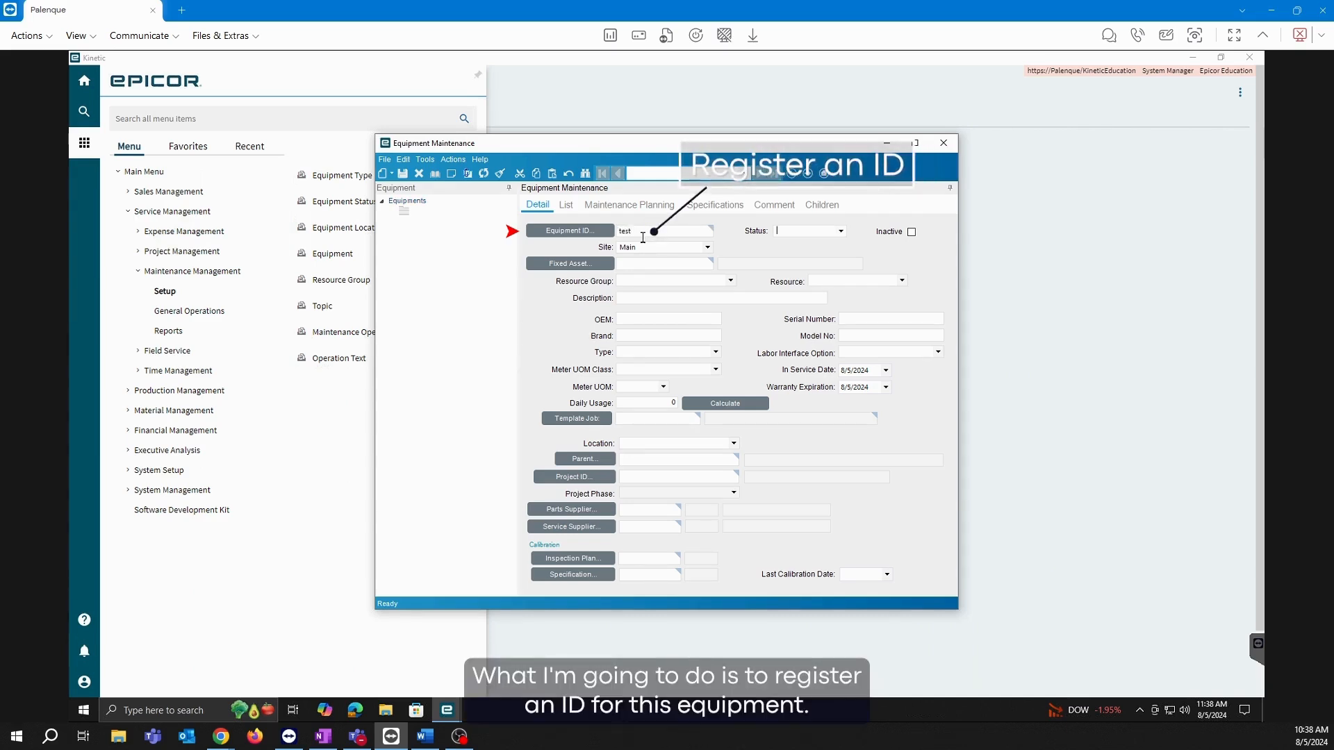
key(Tab)
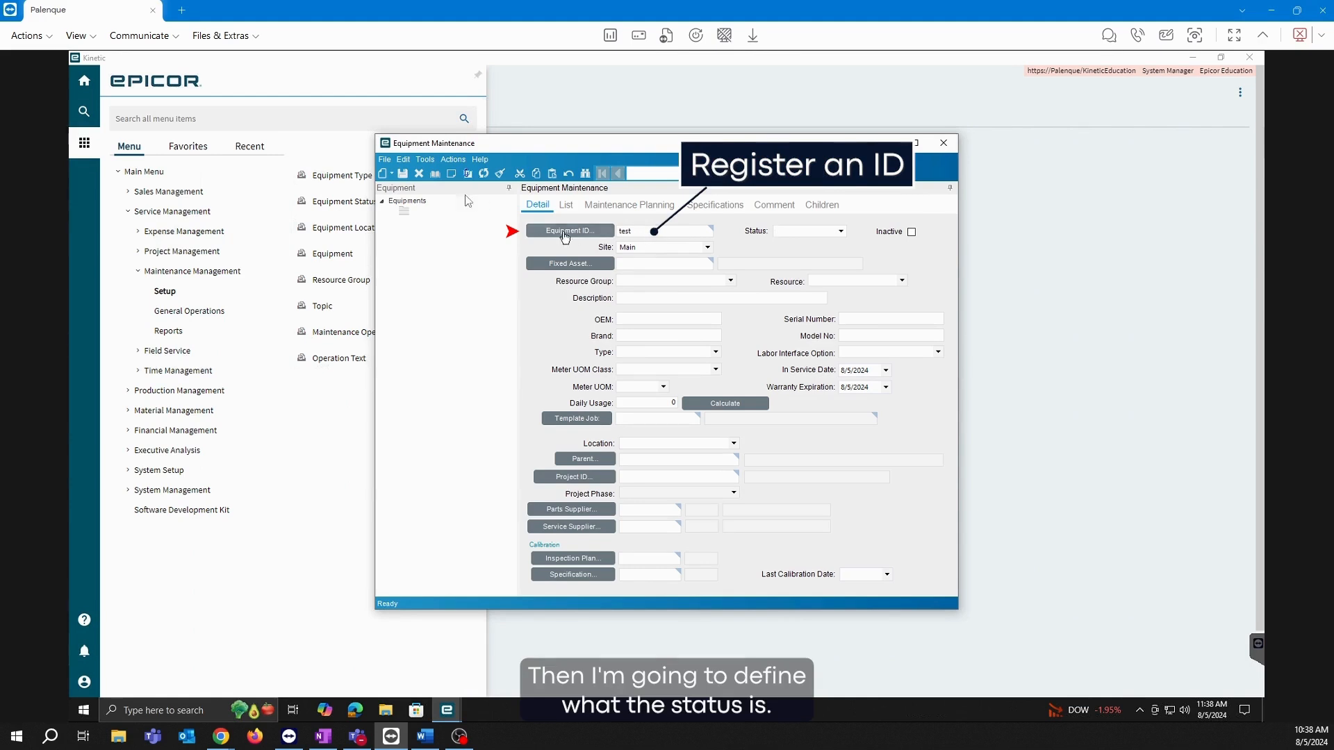
click(842, 234)
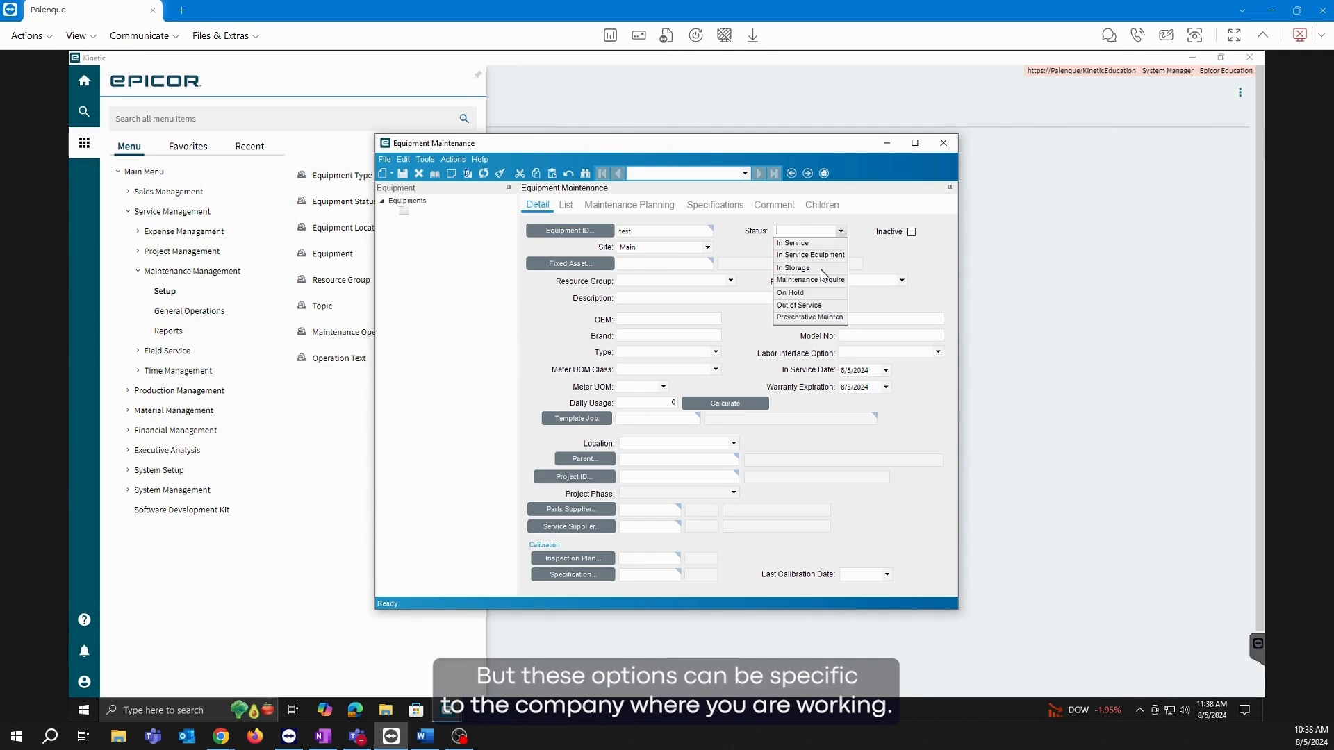
click(756, 148)
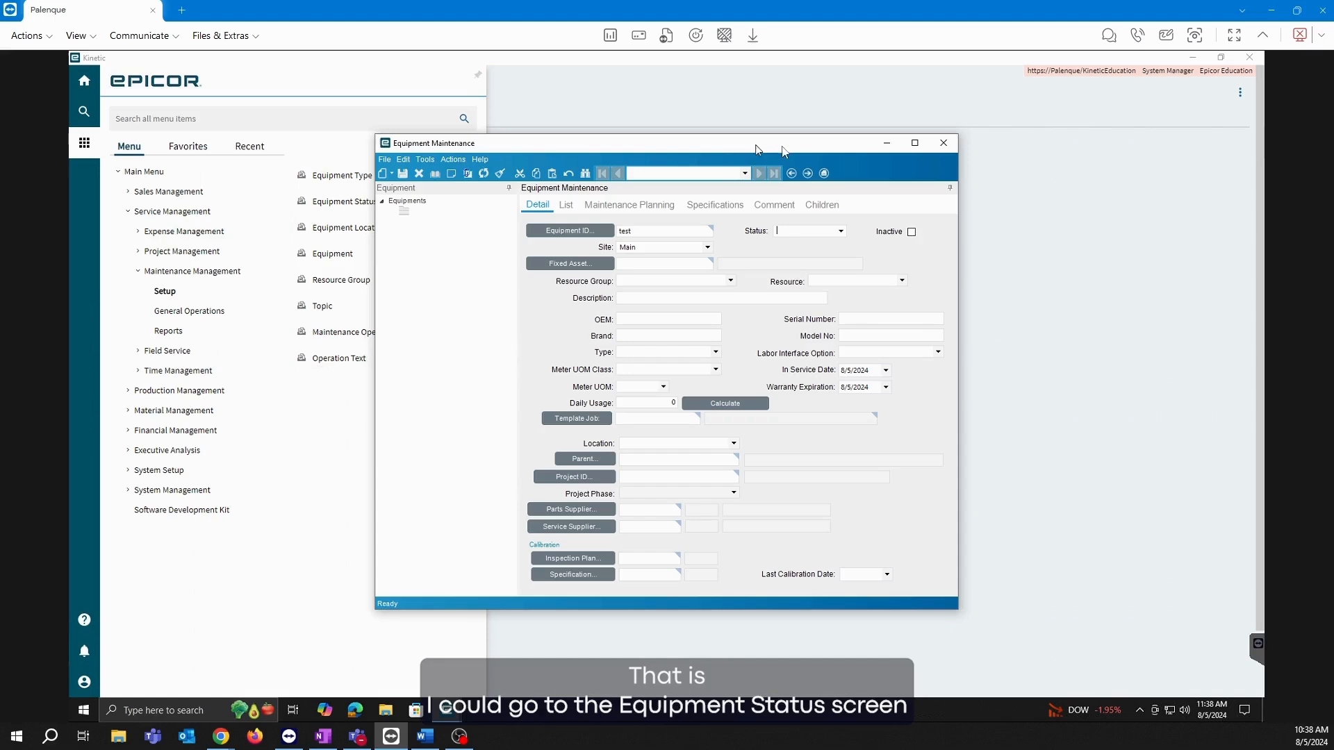
drag(765, 149, 894, 145)
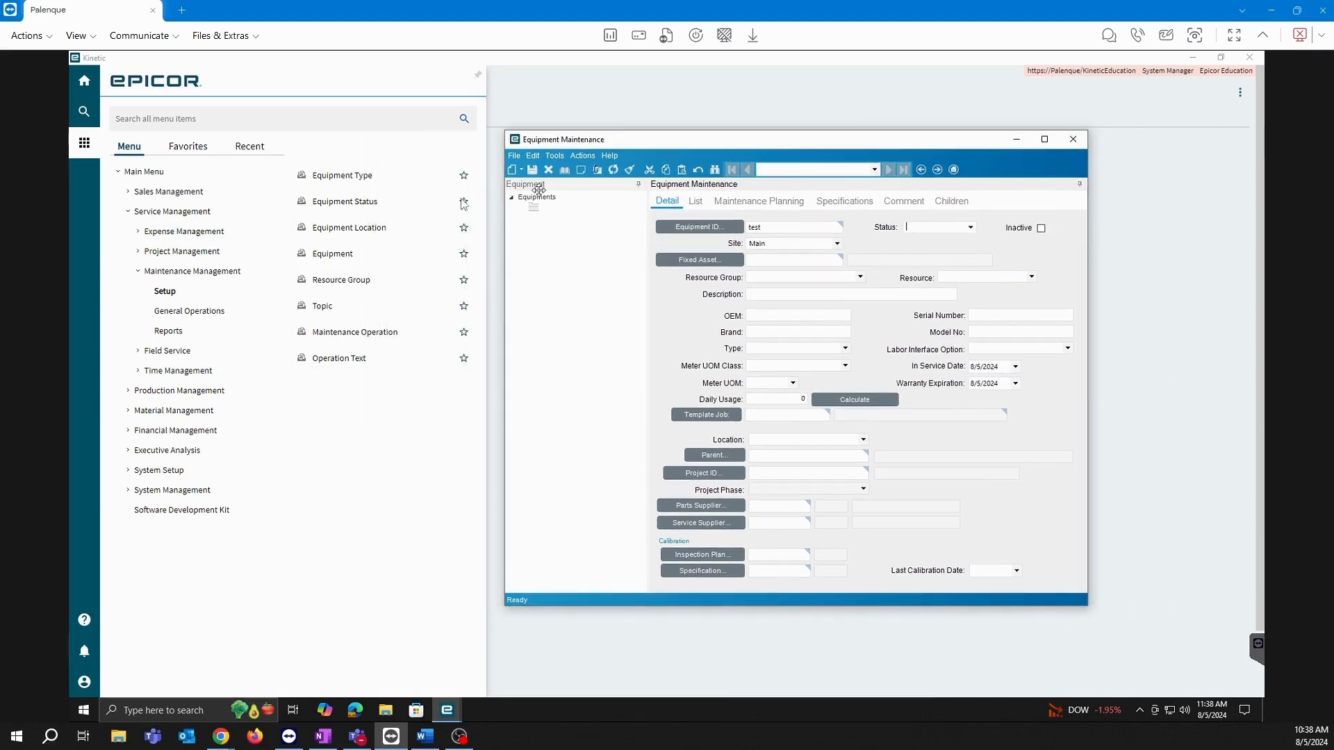
Check Equipment Status Maintenance, then set the test equipment's status to In Service.
click(373, 202)
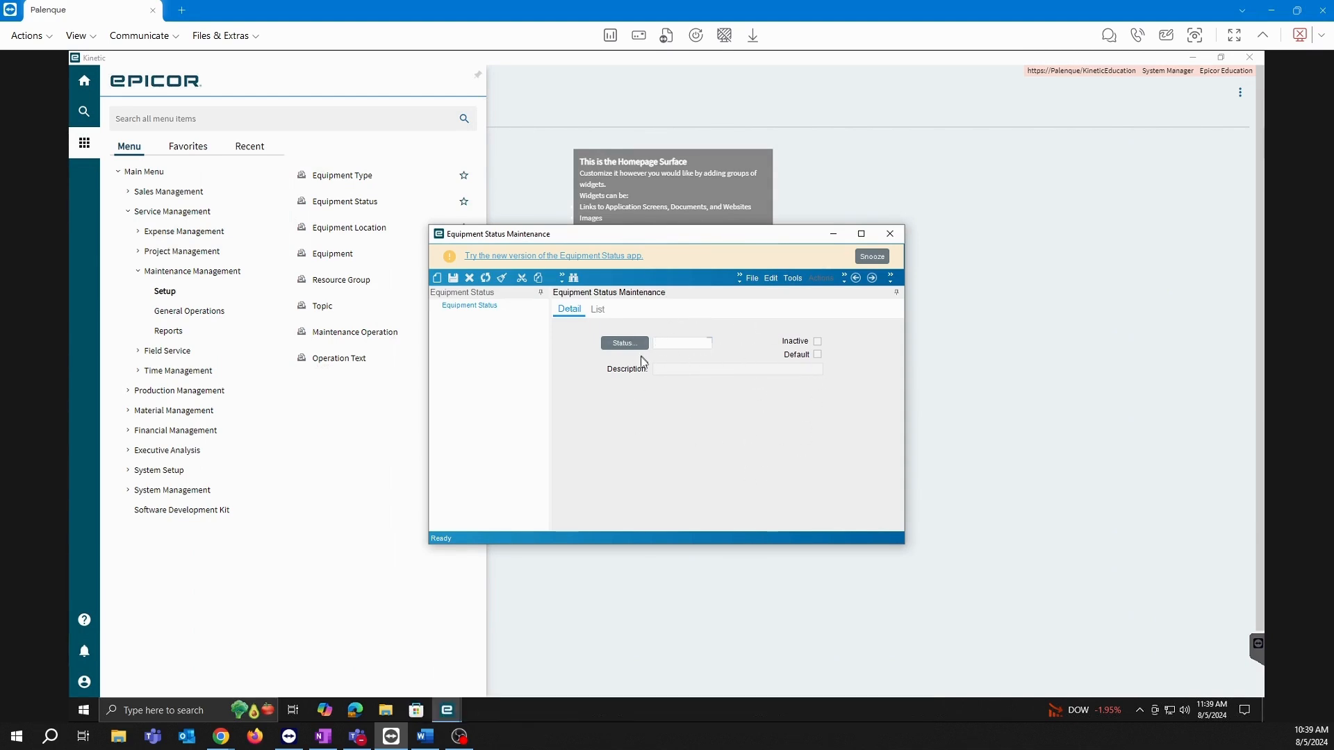
click(890, 233)
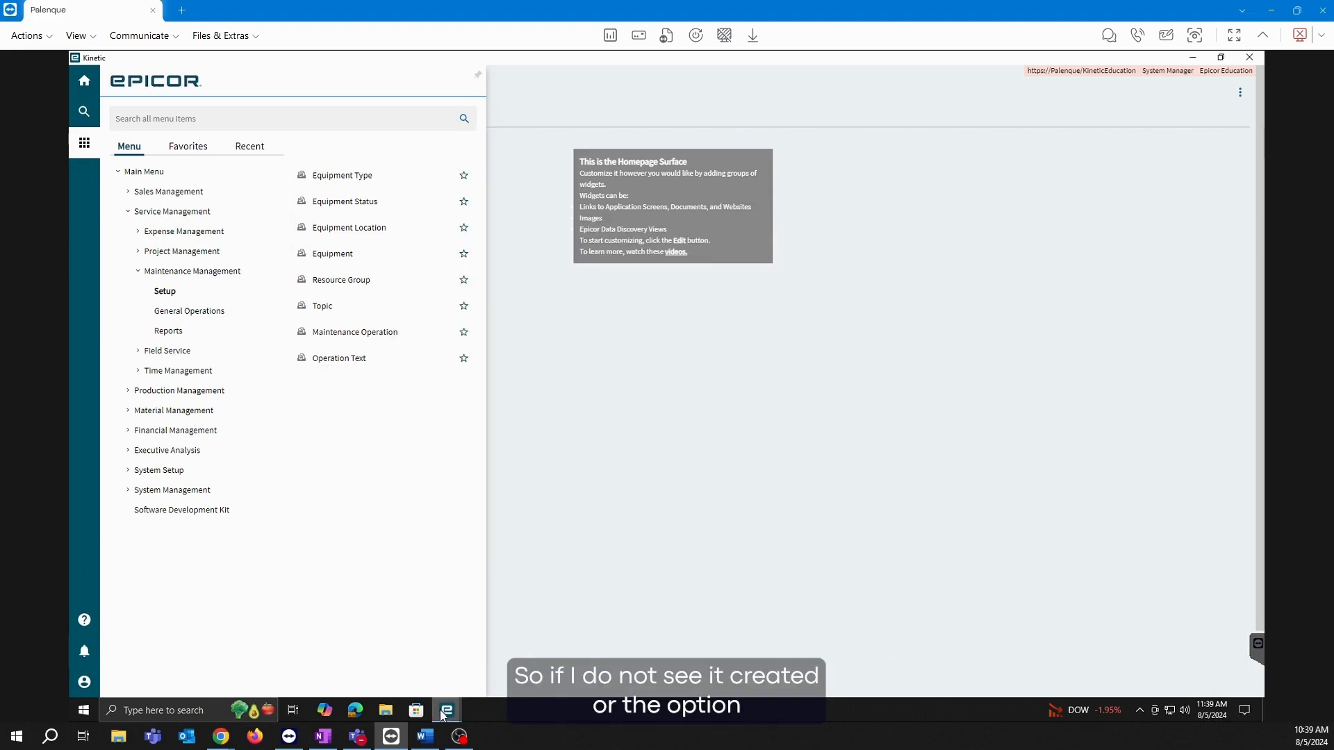
mouse_move(447, 709)
click(518, 643)
click(972, 230)
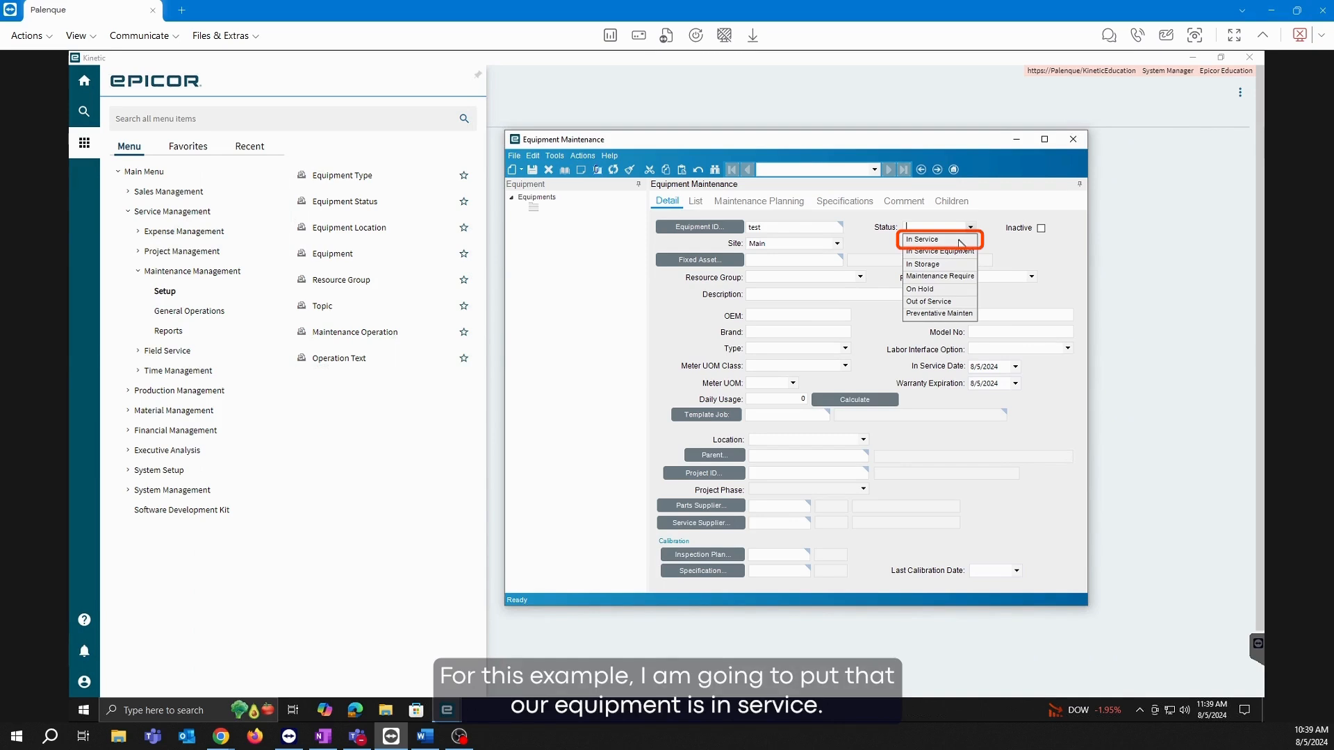
click(961, 243)
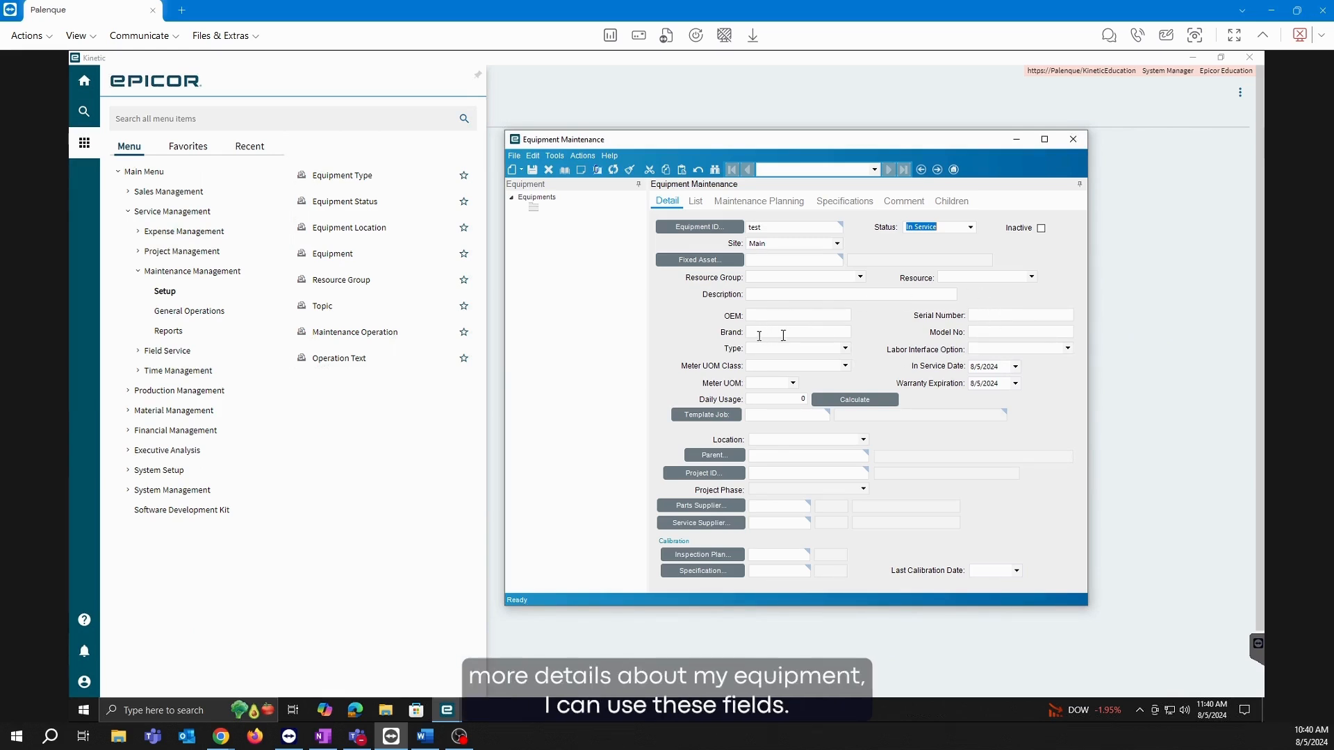
click(848, 351)
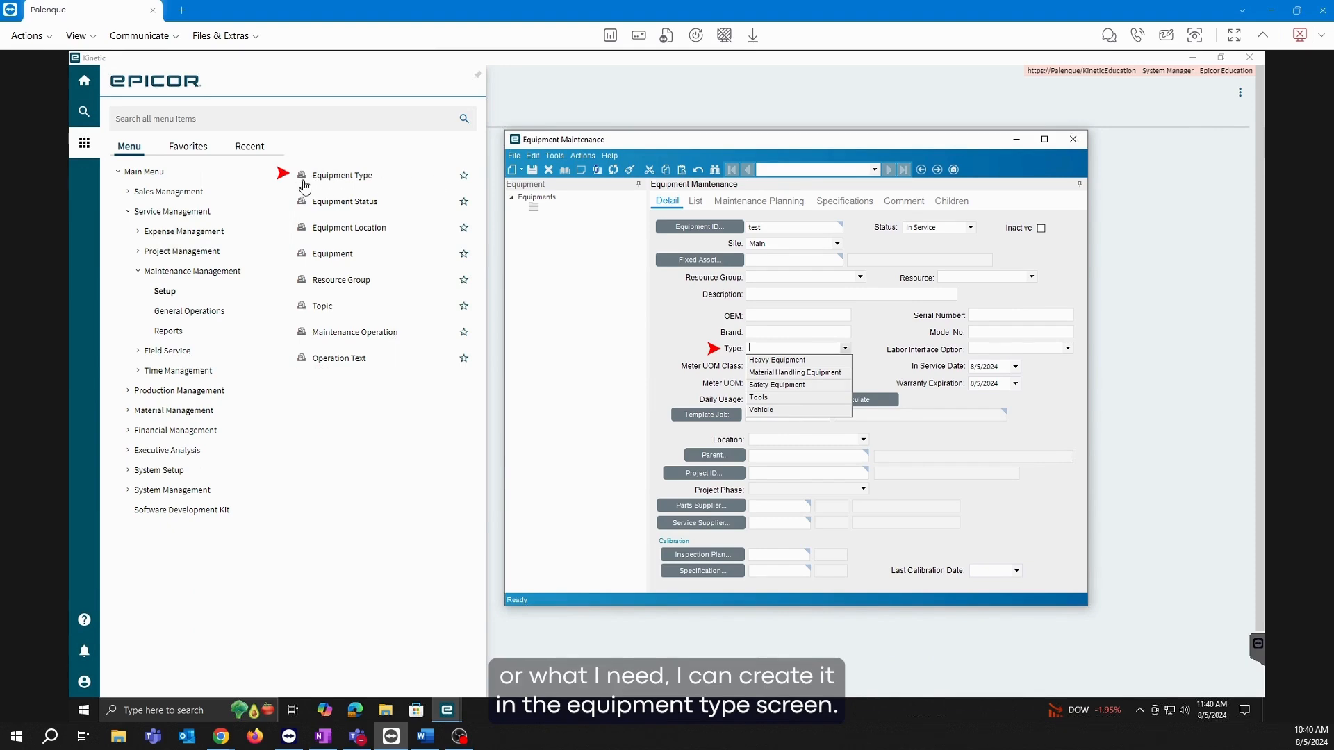
click(988, 331)
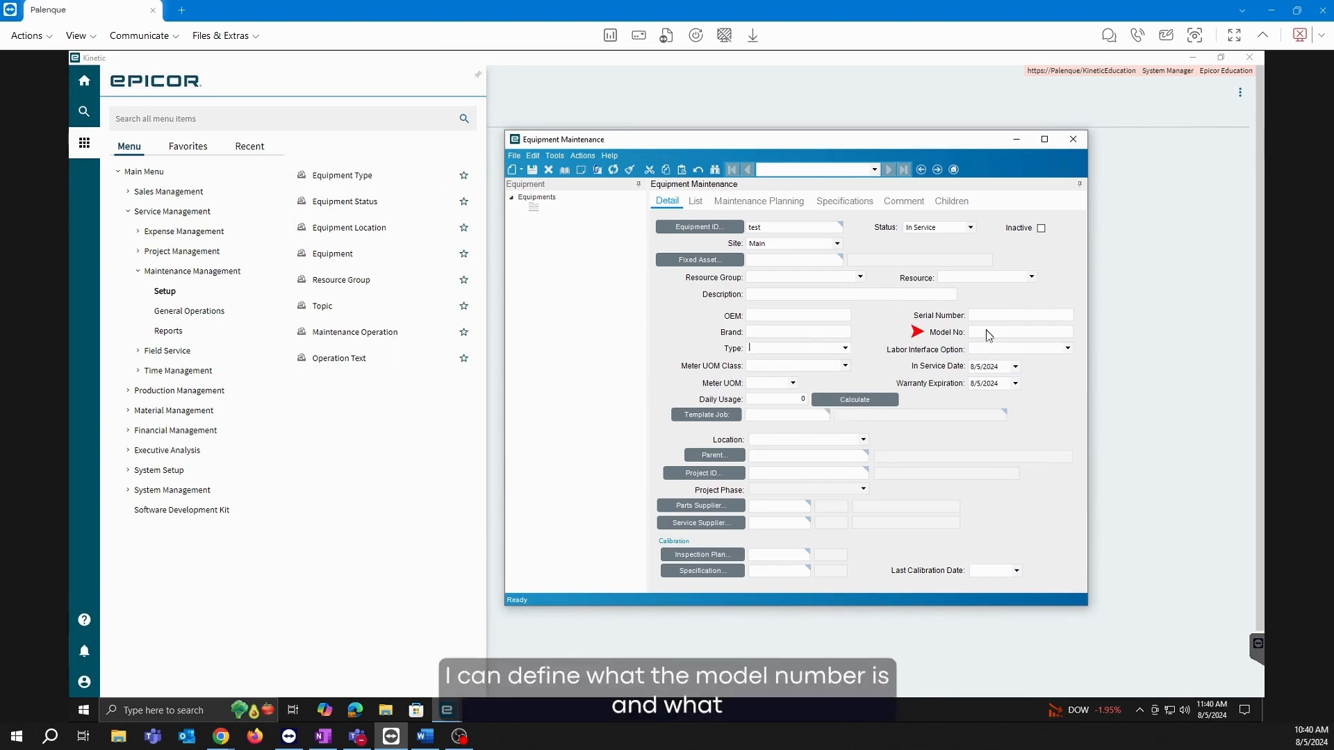
click(987, 332)
click(1003, 349)
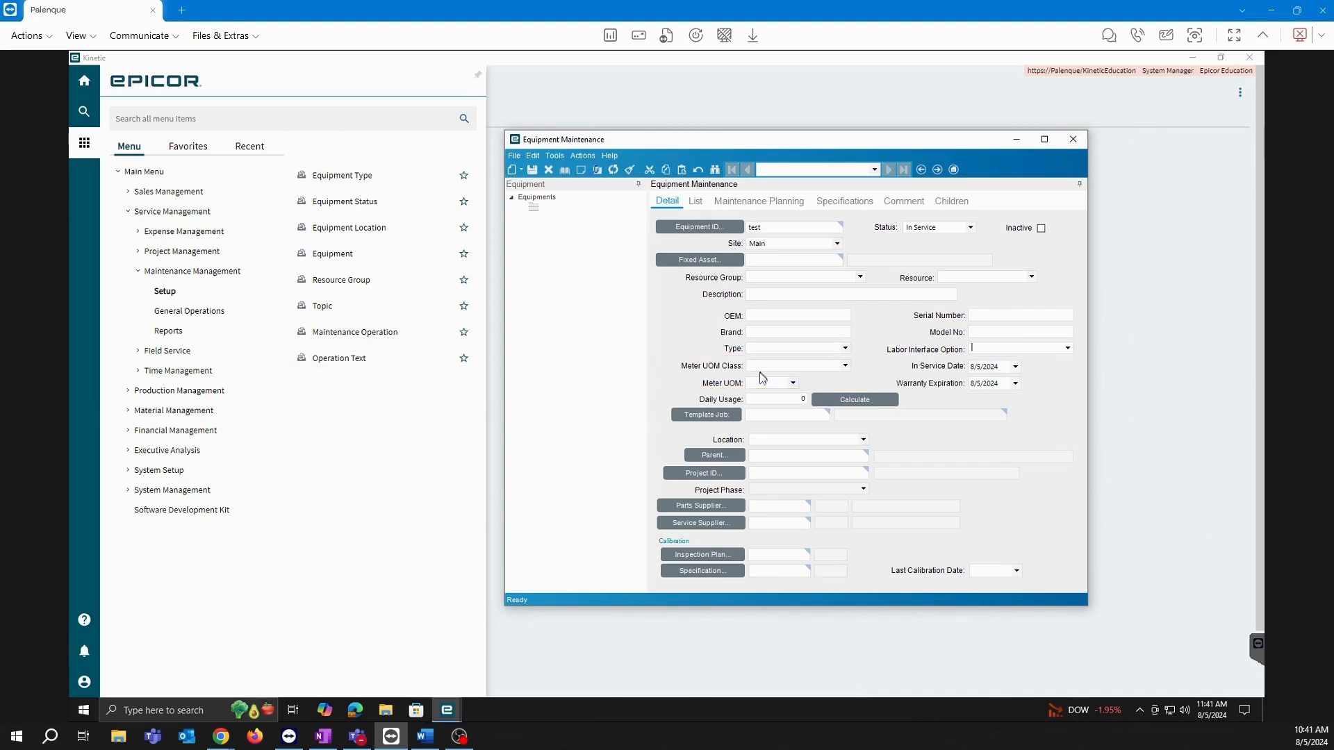
Set the equipment's Meter UOM Class to Length and Meter UOM to M (Meter).
click(845, 365)
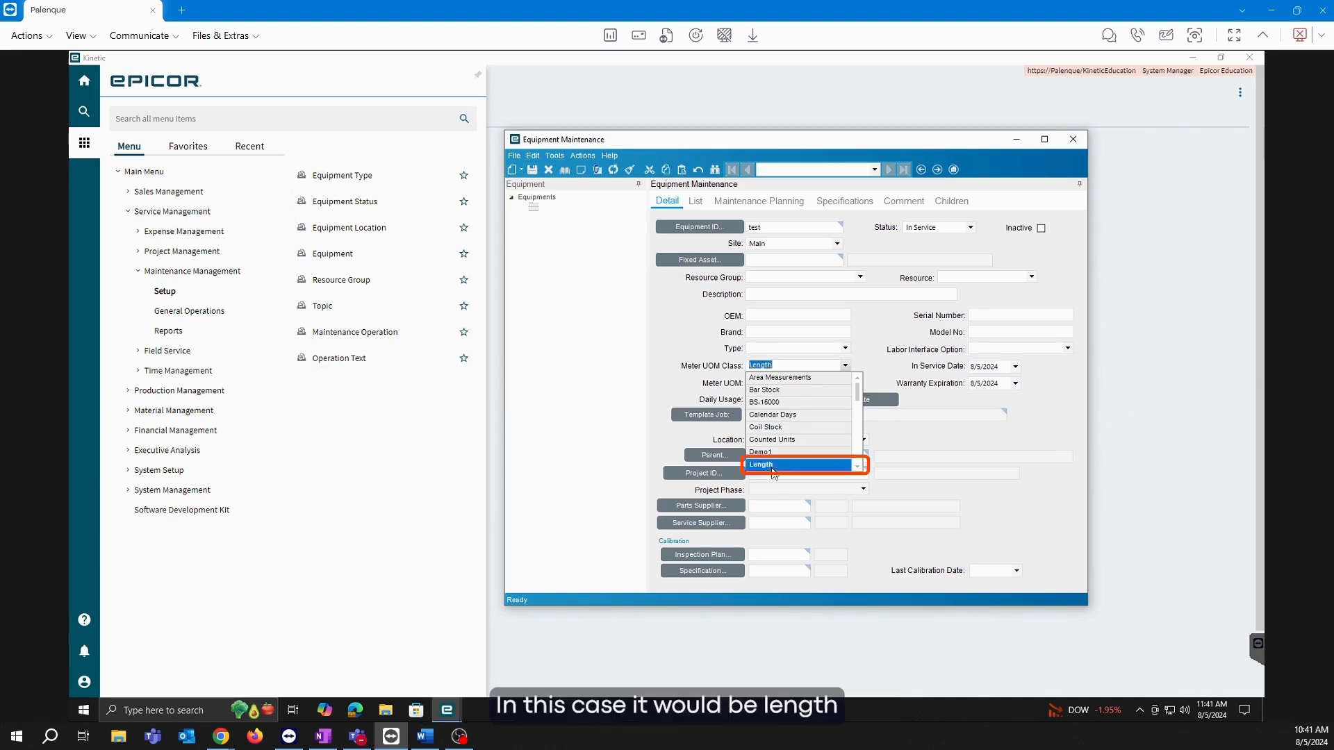
click(772, 466)
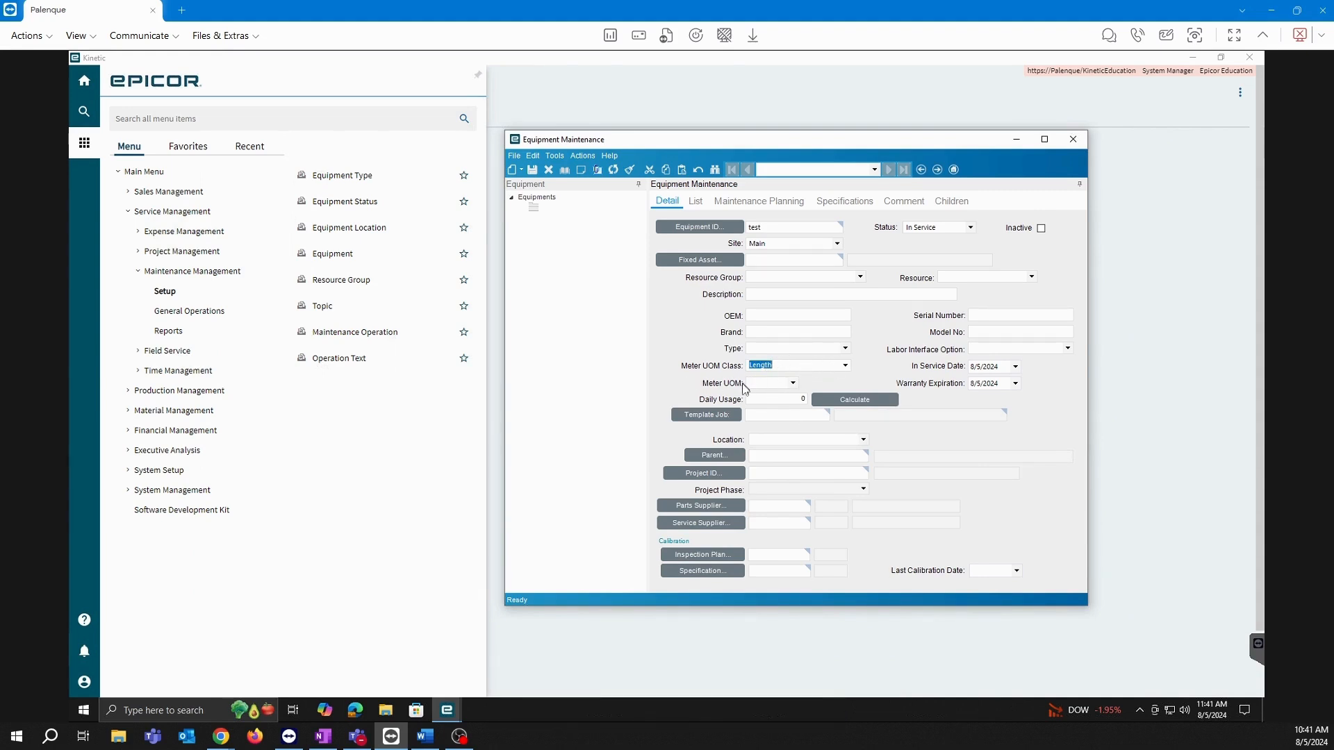
click(793, 383)
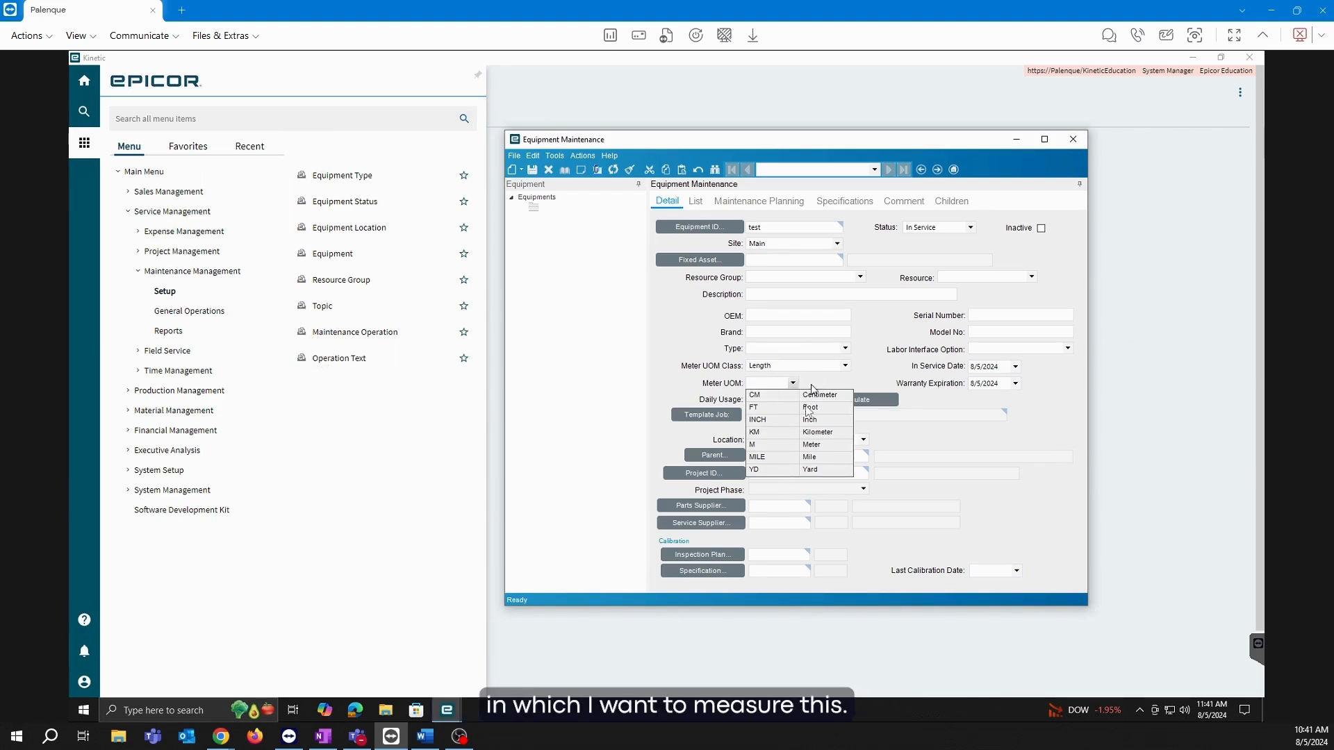
click(813, 445)
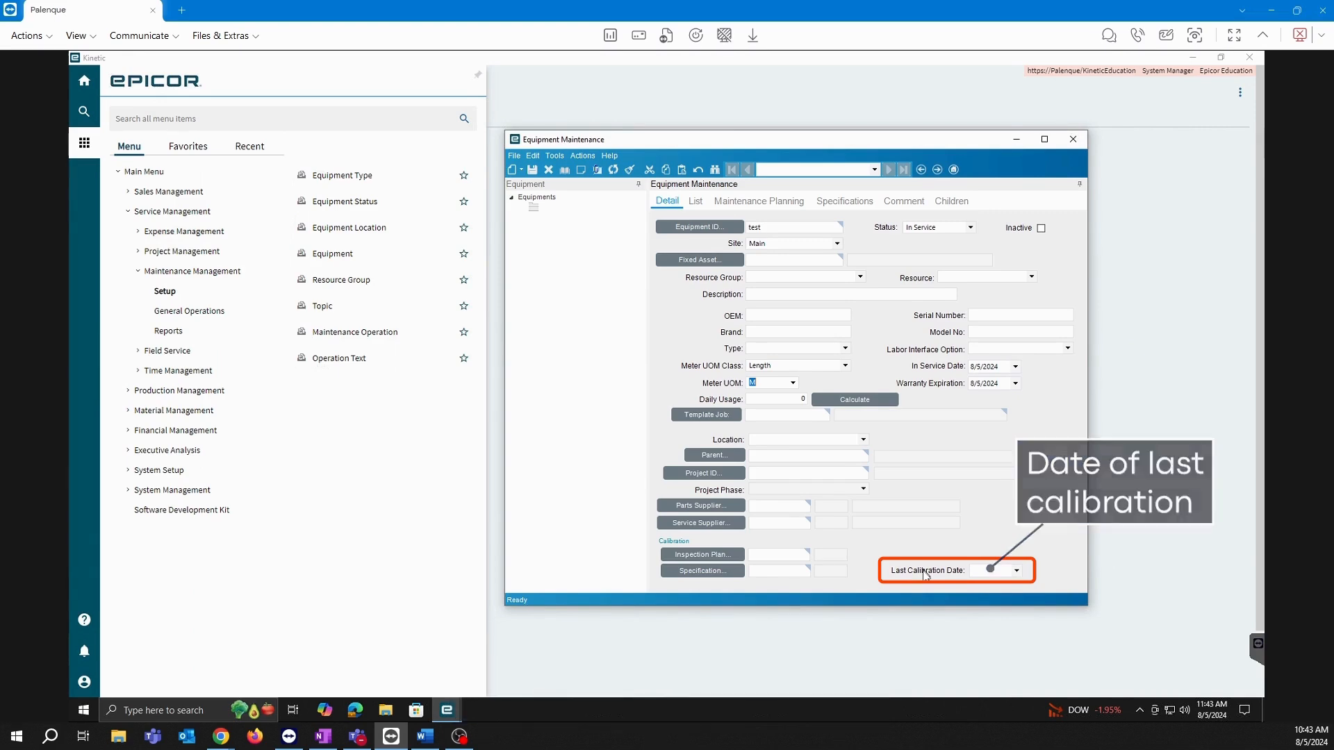
Discard the unsaved form and load existing equipment TEST, Assembly Table #1, from site Main.
click(630, 170)
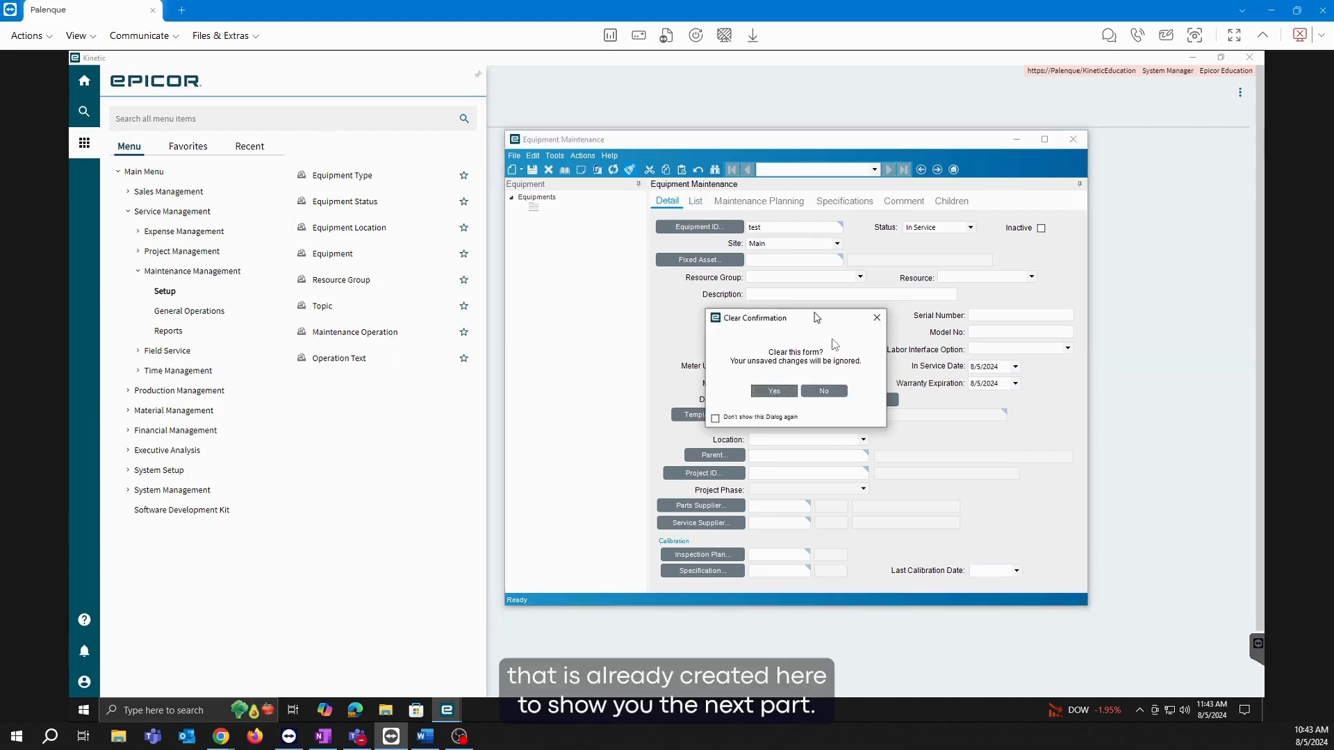
click(776, 393)
click(719, 226)
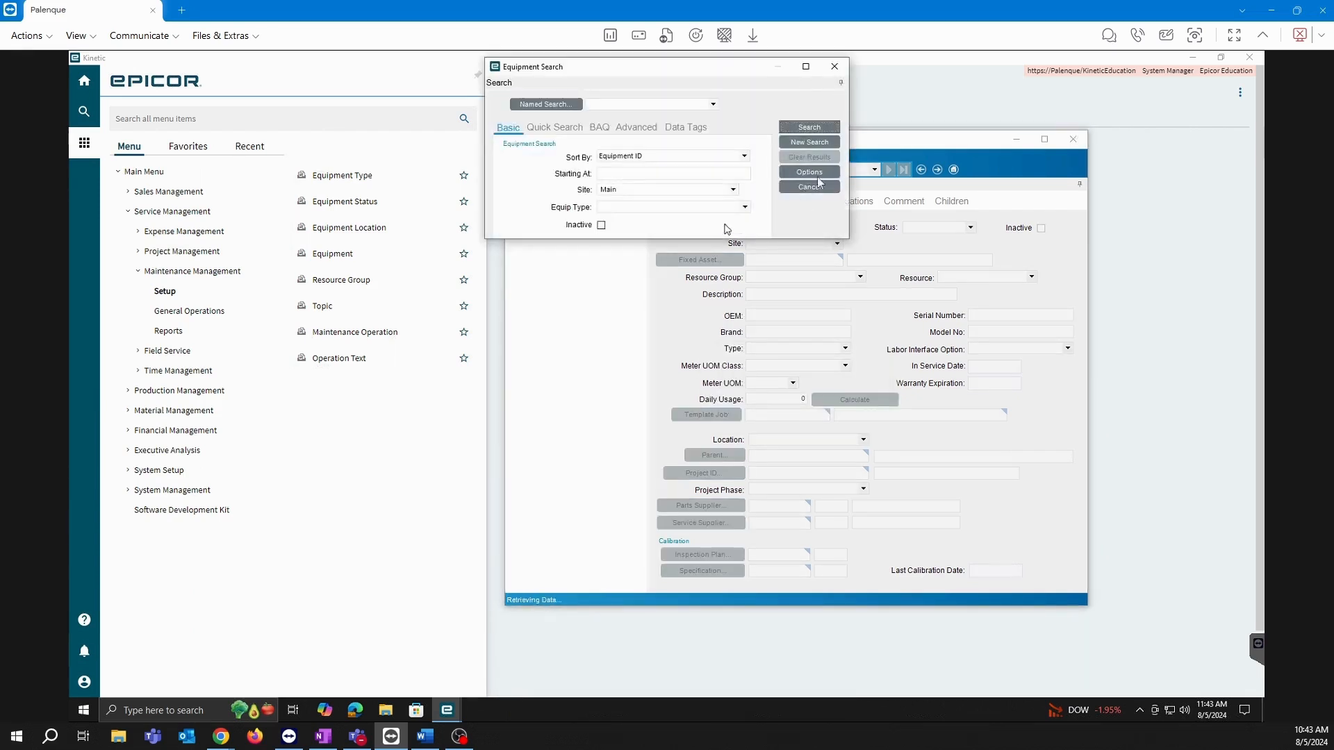
click(808, 128)
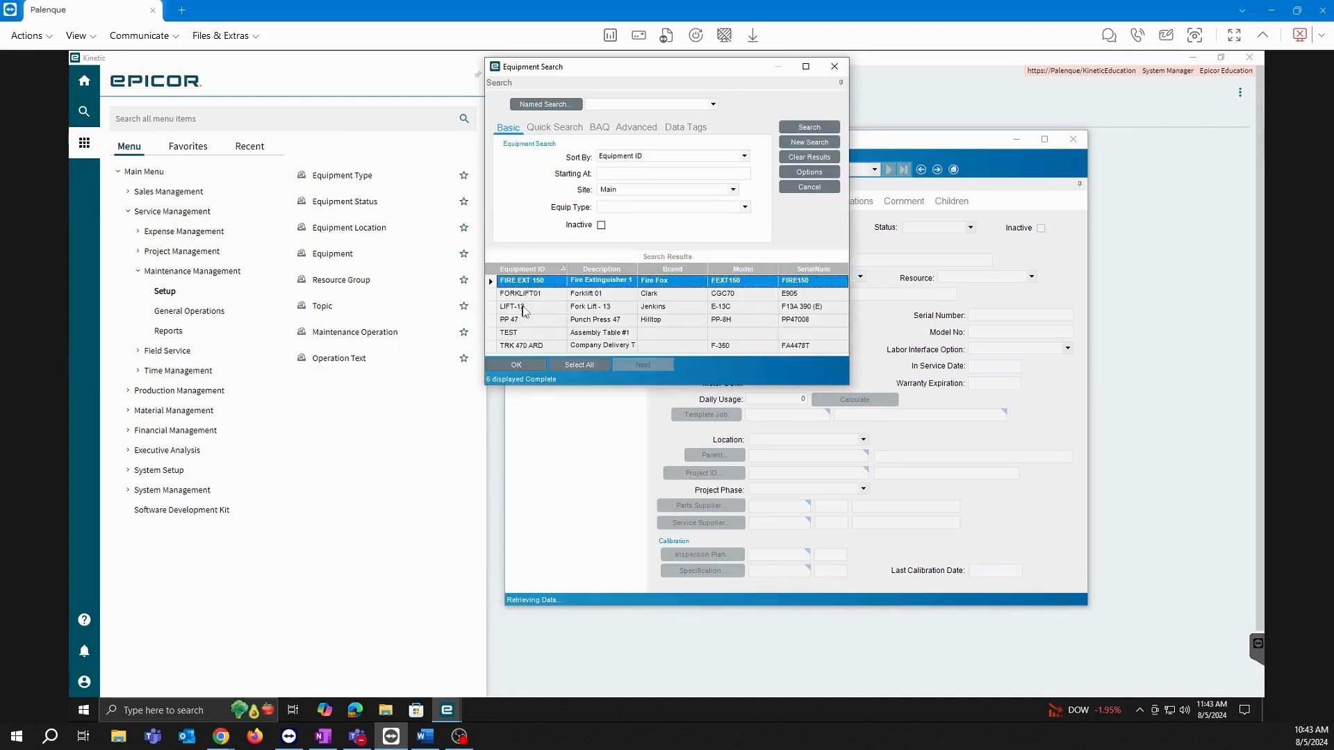
double_click(523, 334)
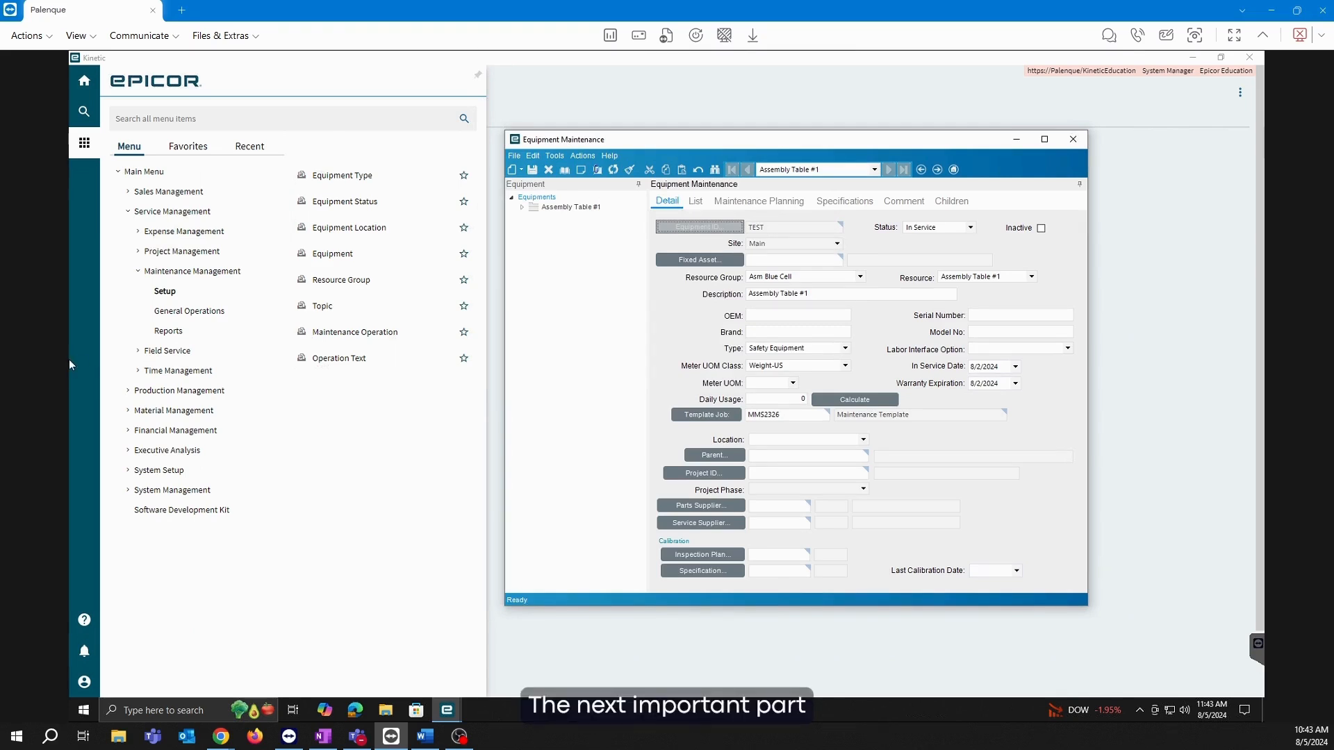
Show Assembly Table #1's Maintenance Planning, displaying plan 1 recurring every 1 week with topic Electric.
click(799, 208)
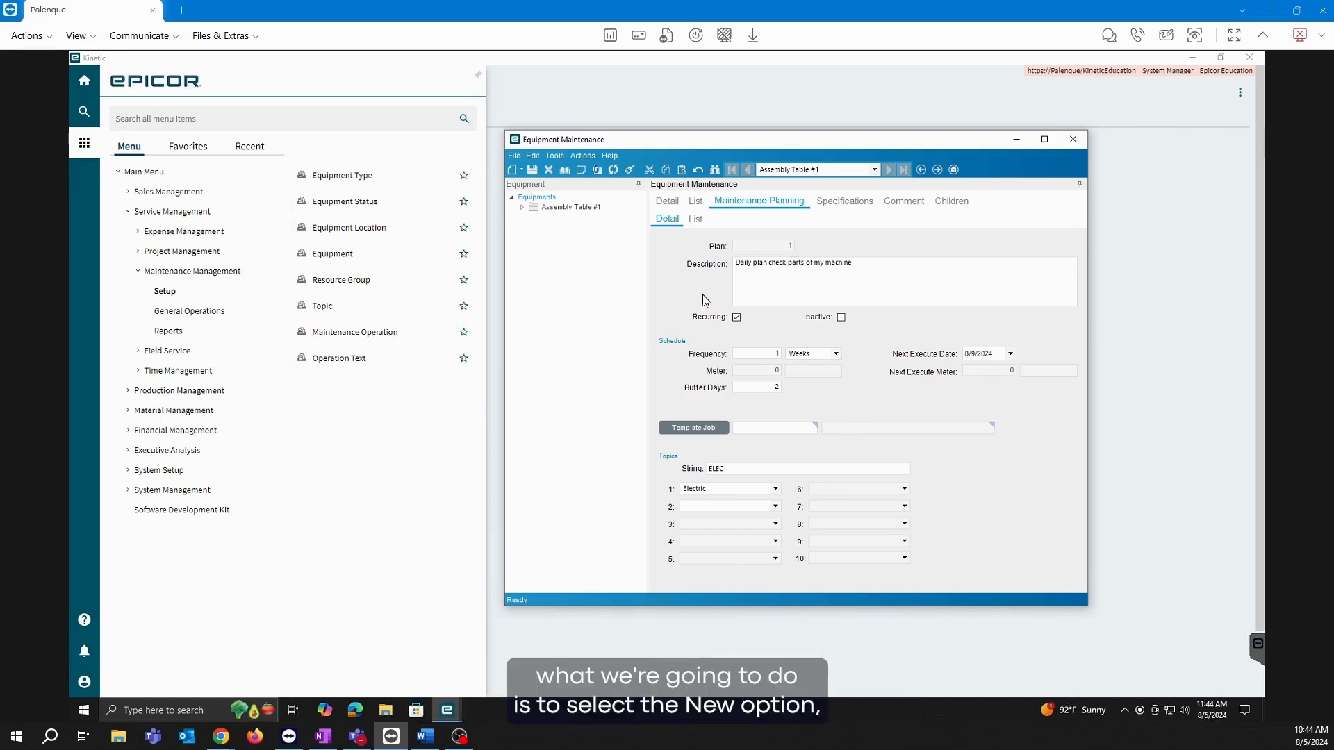
Add a new maintenance plan, 'weekly plan', recurring every 7 Days, next executing 8/12/2024.
click(522, 169)
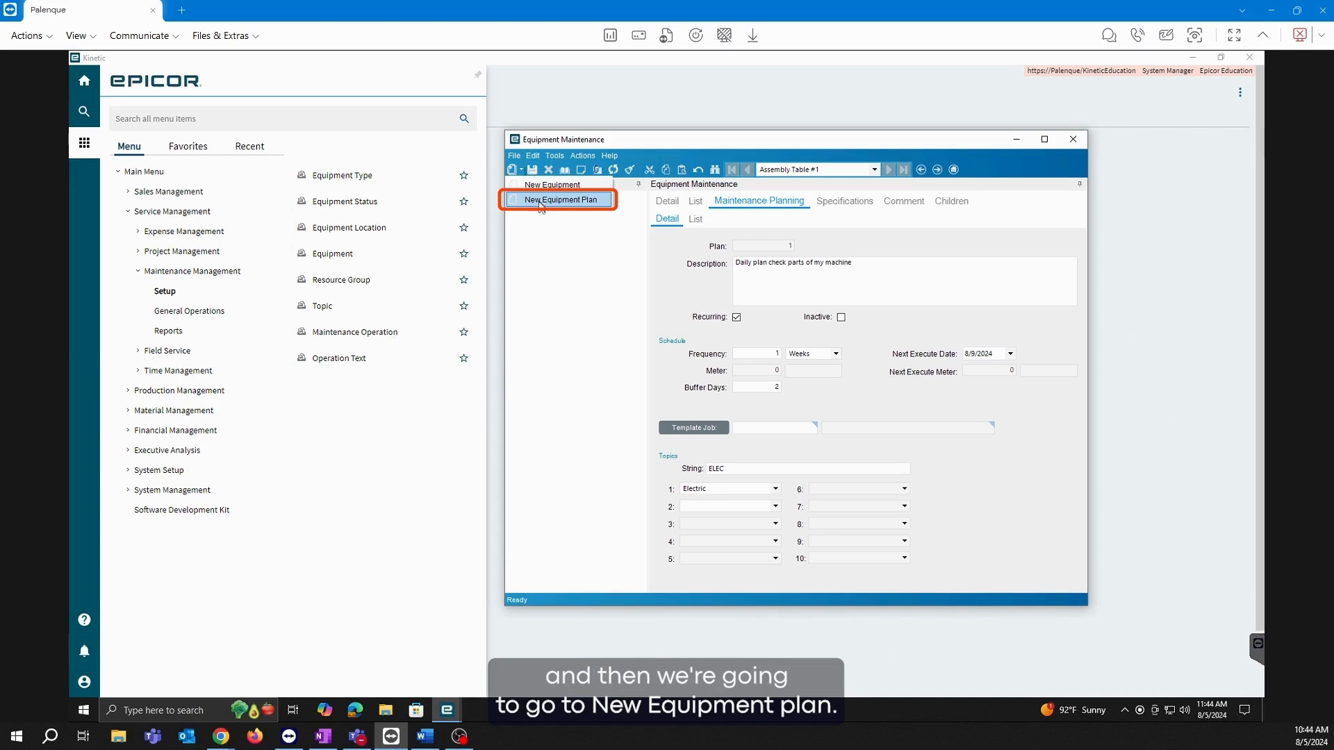
click(549, 200)
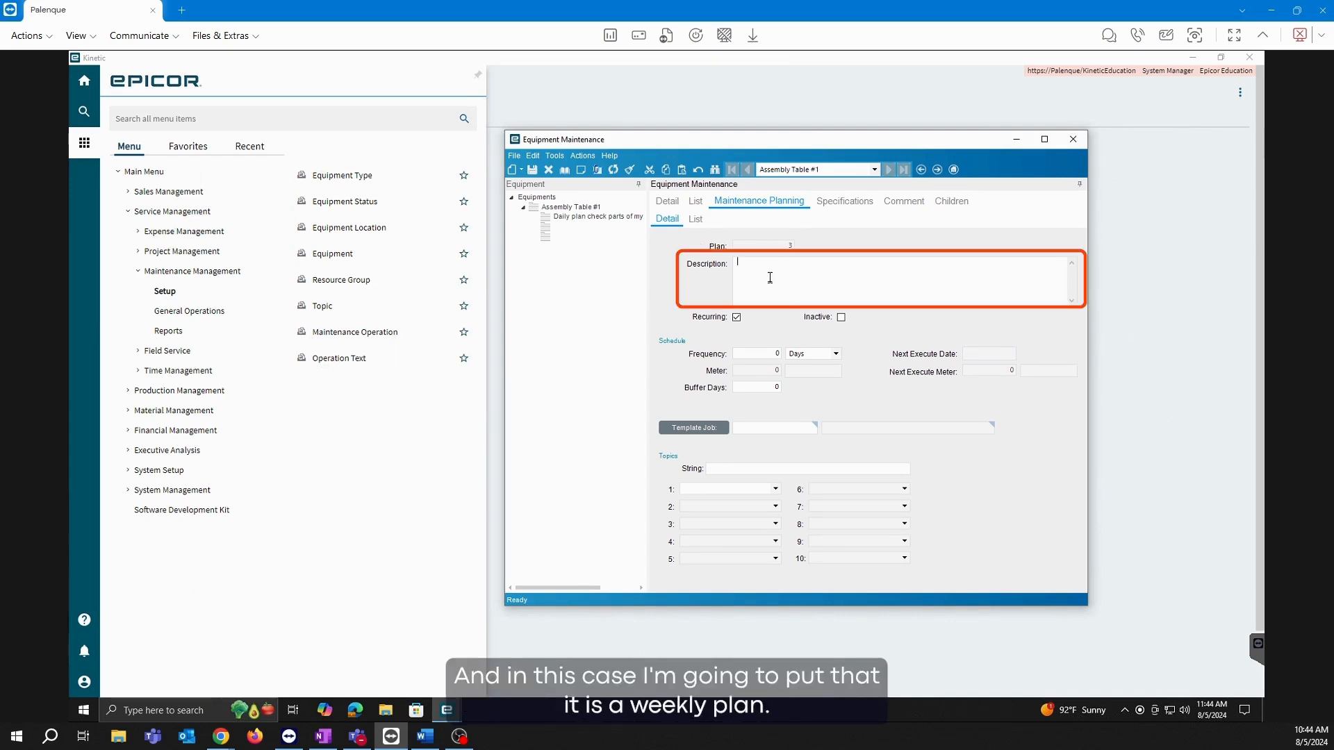
text(weekly plan)
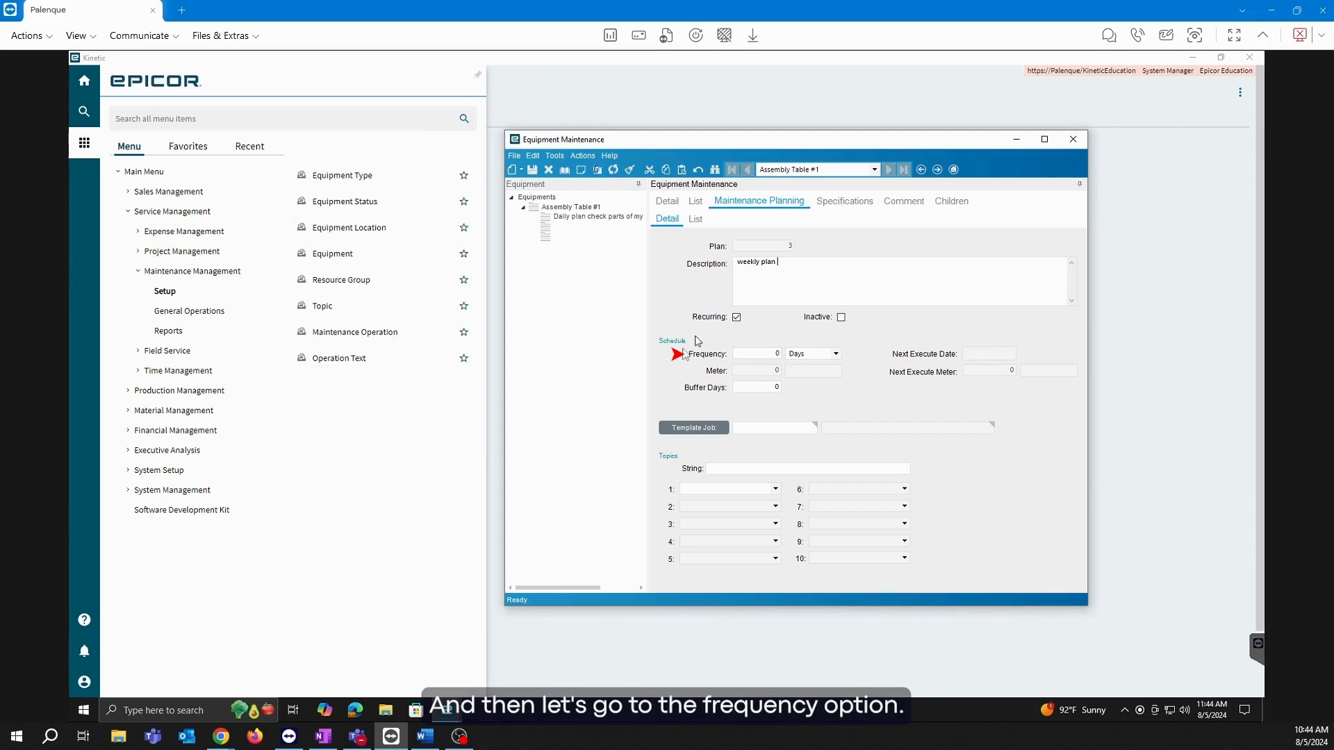
click(779, 354)
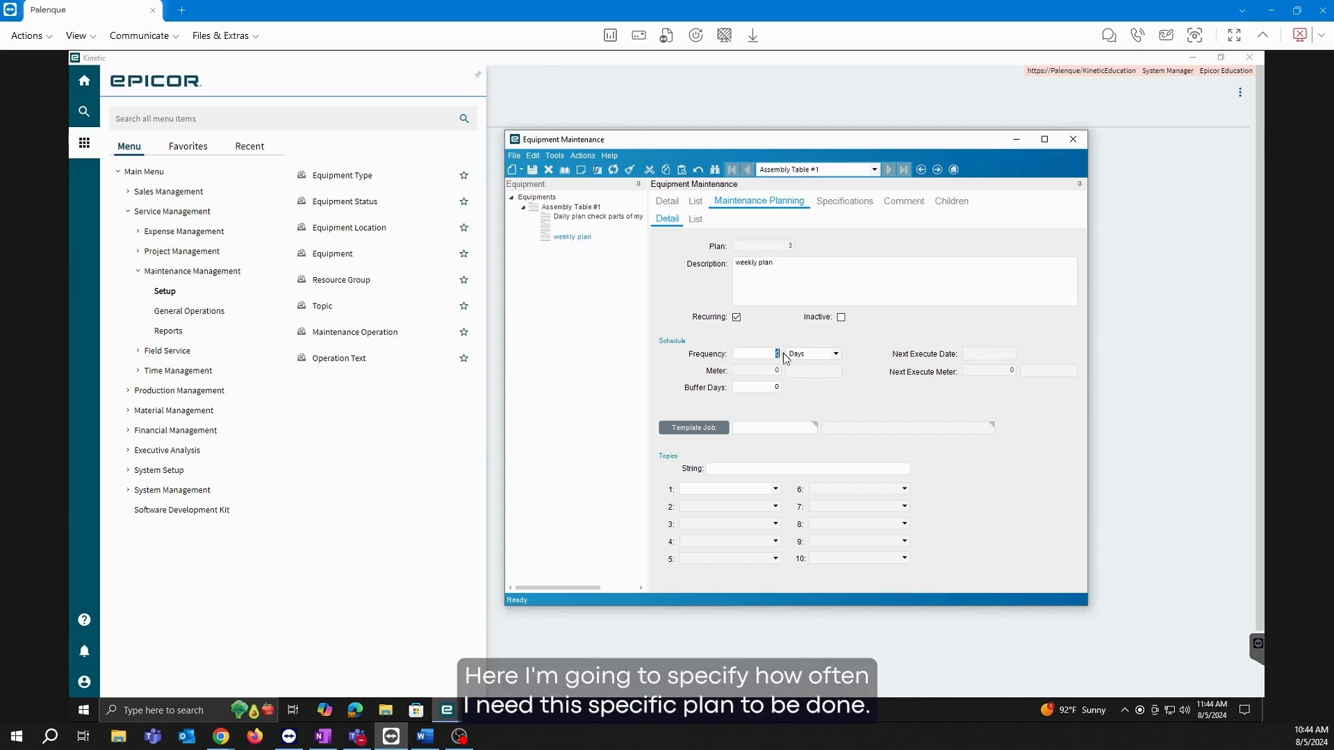
click(836, 356)
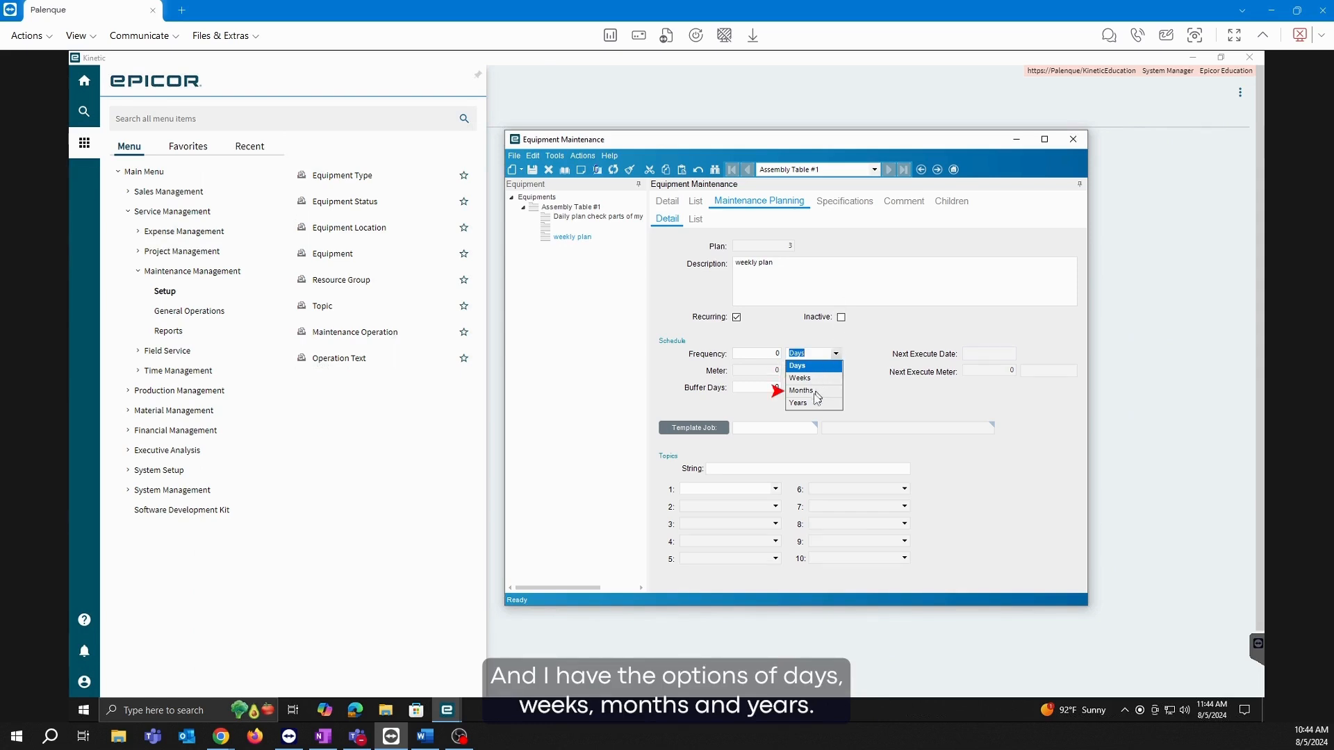
click(774, 354)
drag(773, 353, 797, 350)
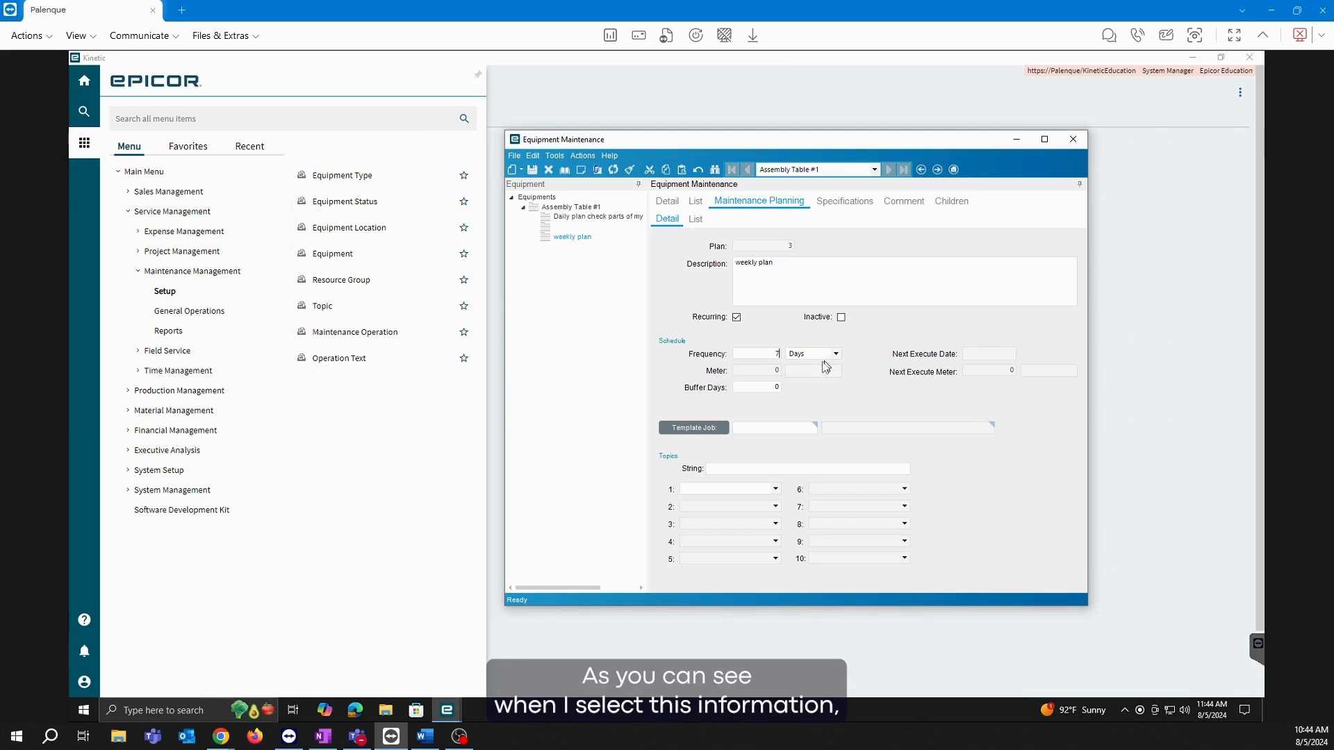
click(818, 355)
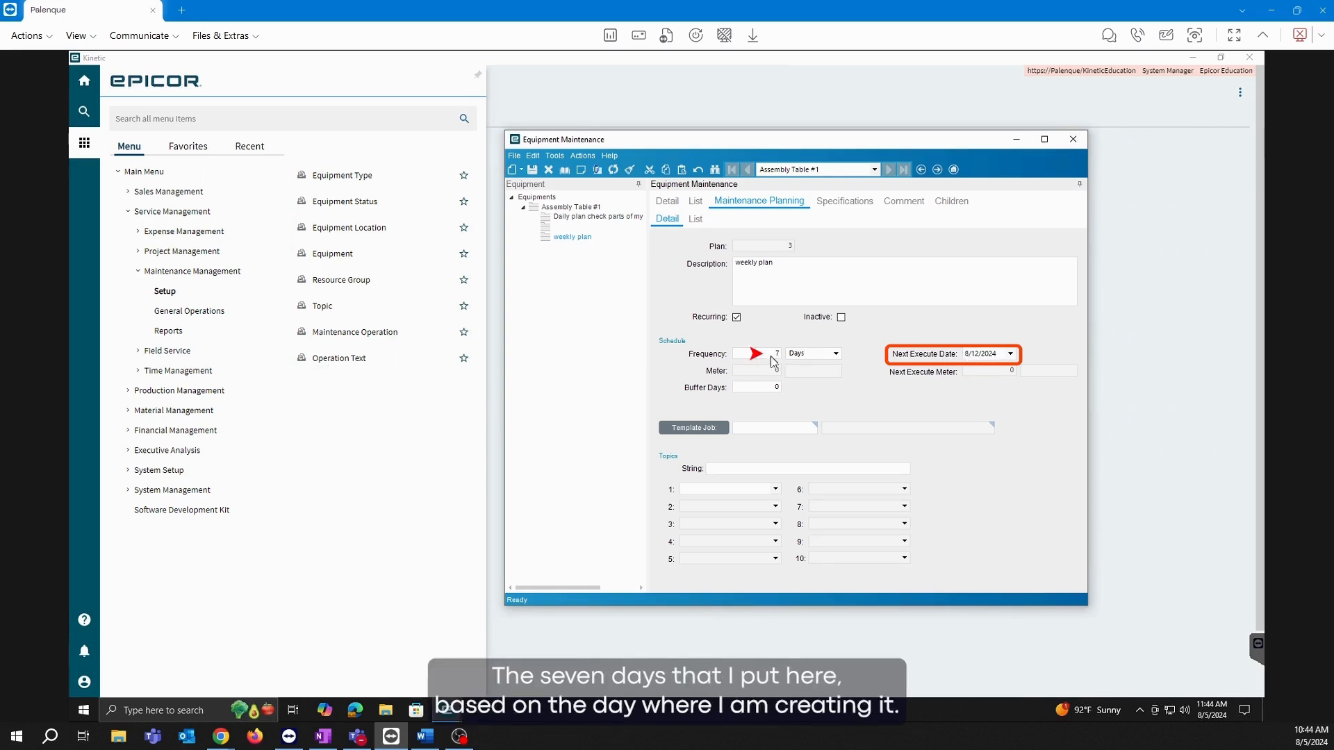
mouse_move(1199, 719)
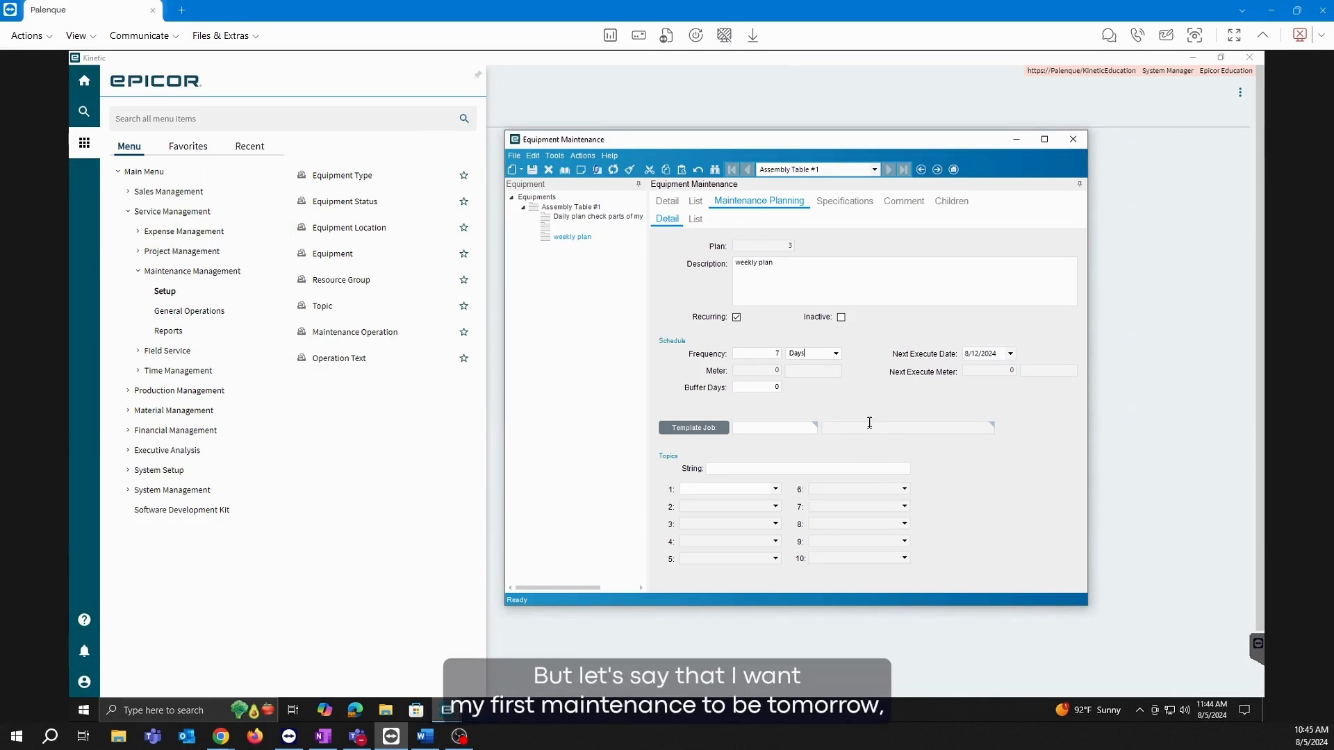
Change the weekly plan's next execute date to 08/05/2024 using the calendar.
click(1011, 355)
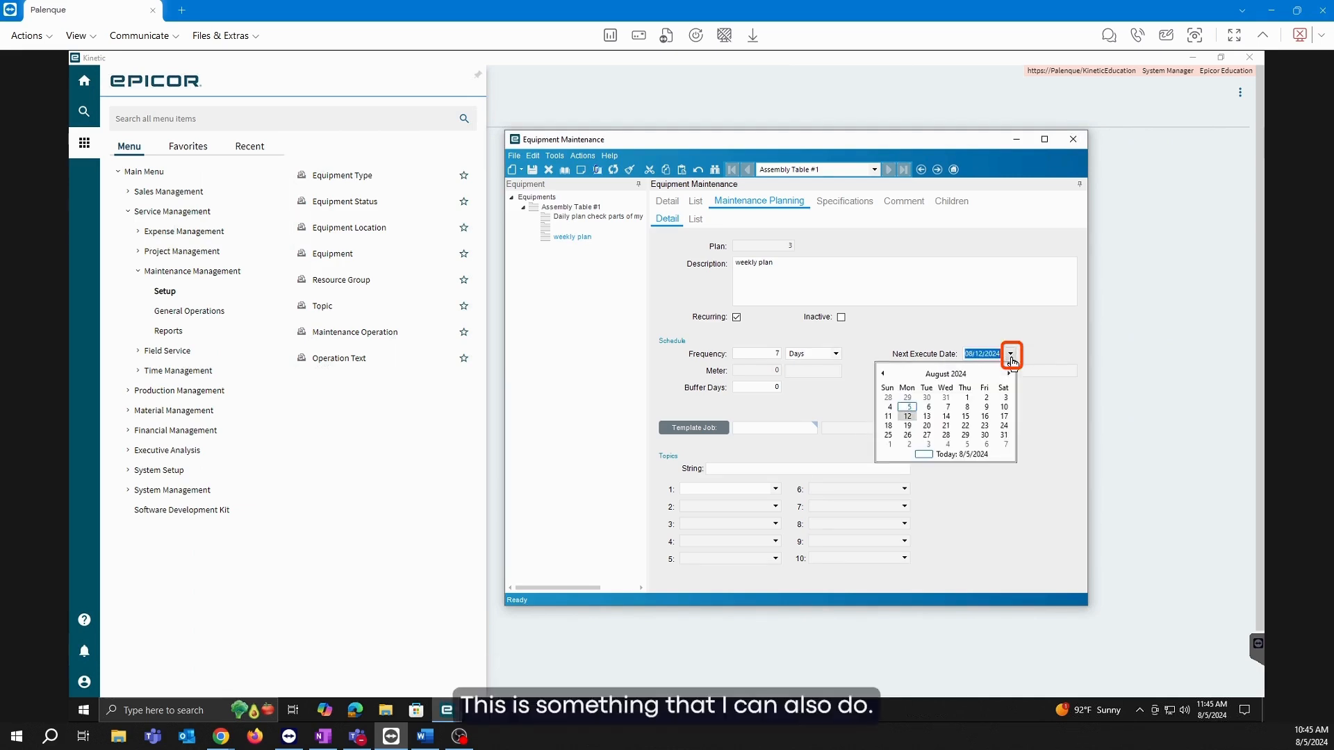
click(908, 408)
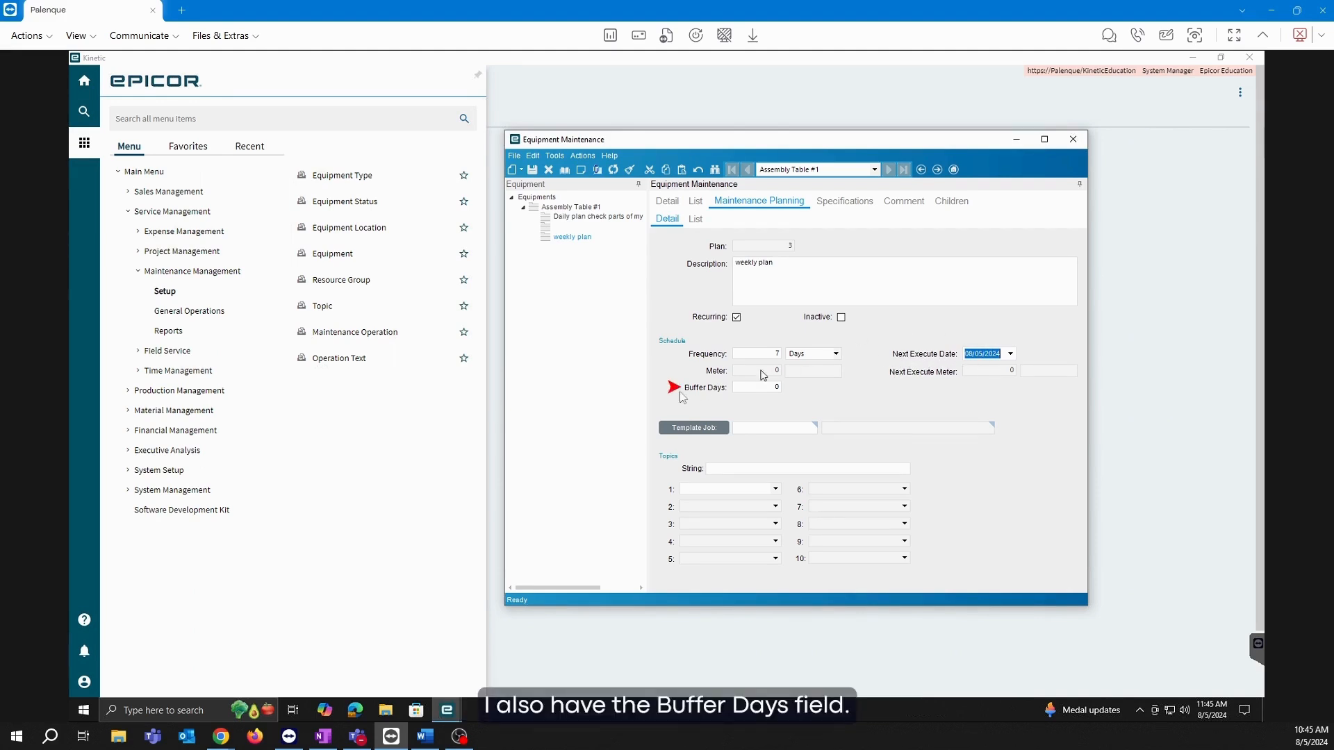
click(767, 388)
double_click(774, 387)
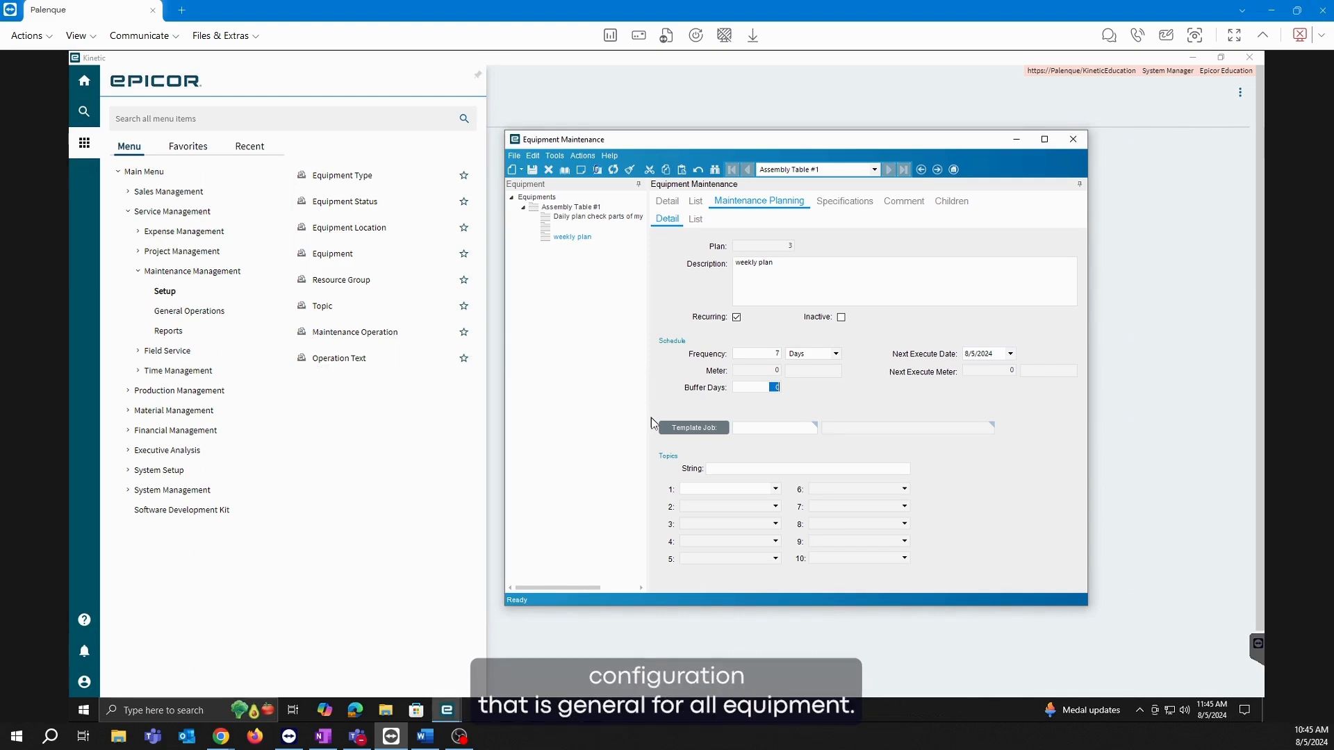
Assign Topic 1 'Maintenance' to the weekly plan and save, giving topic string MAINT.
click(674, 203)
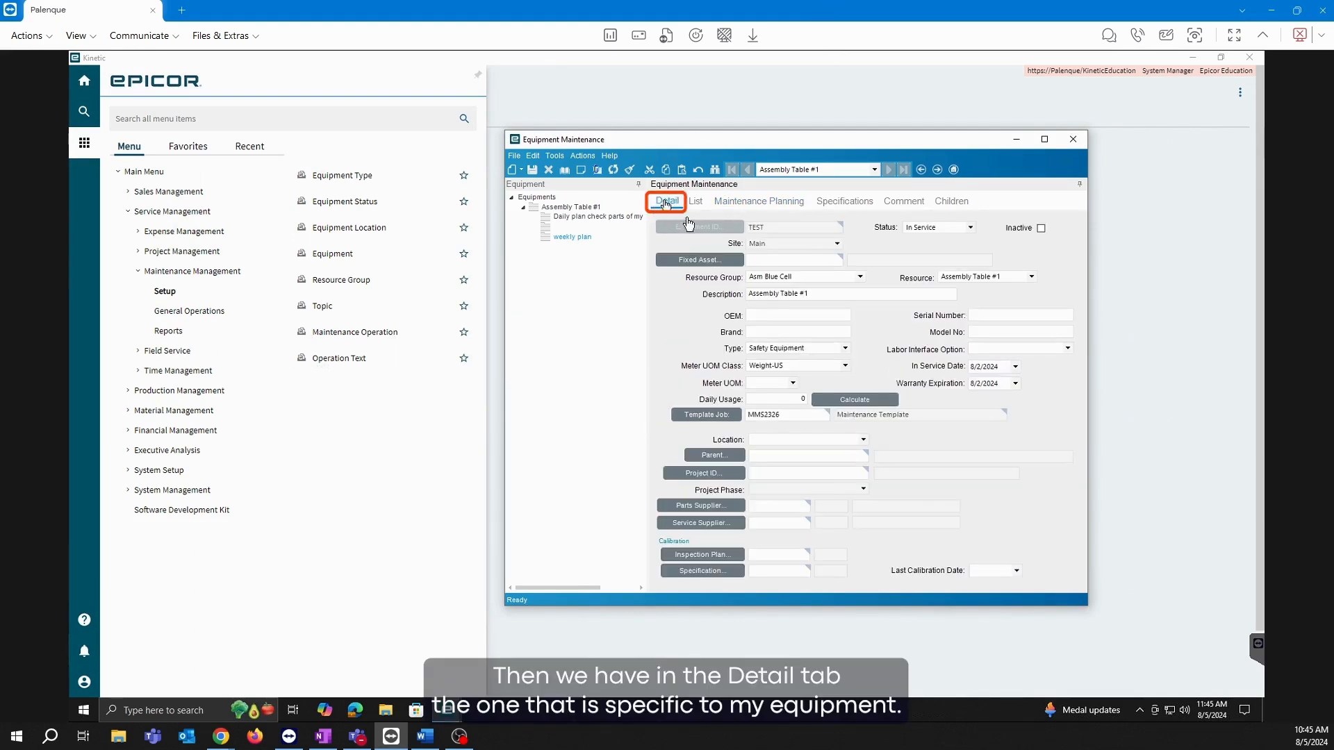
click(747, 211)
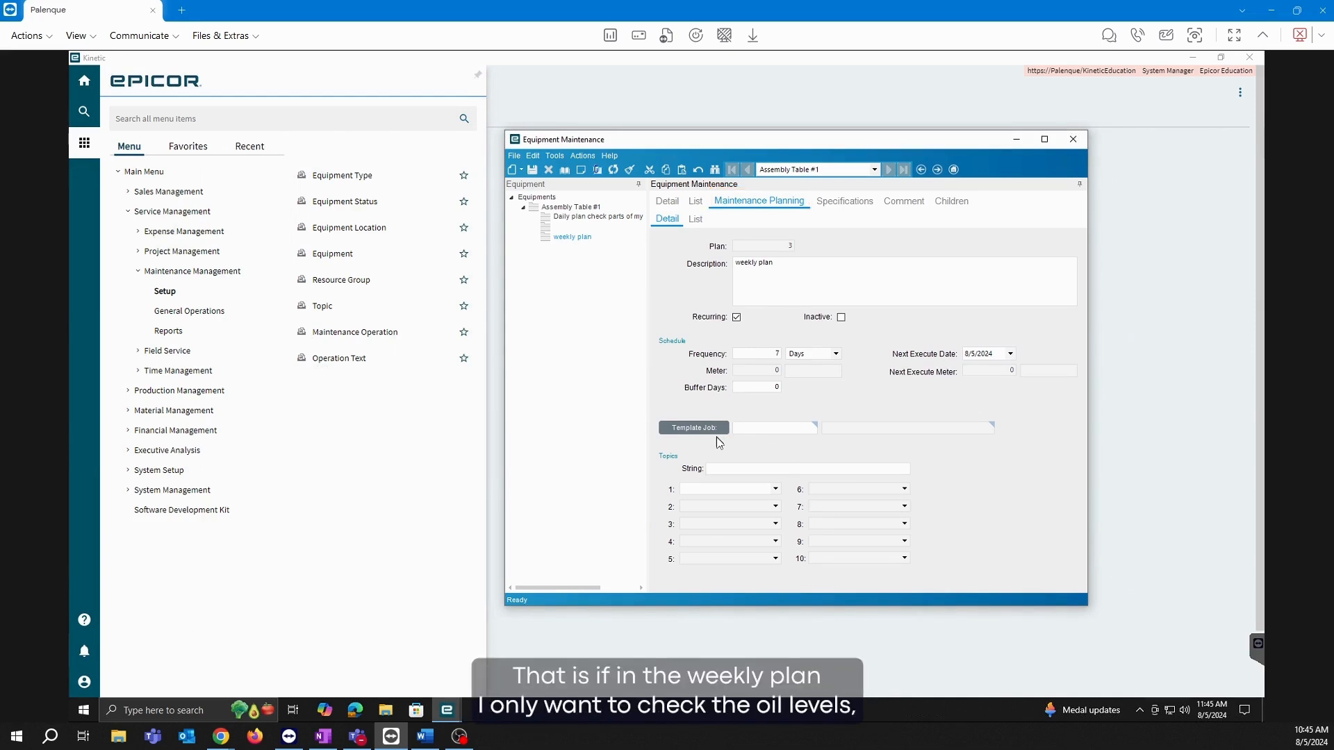
click(836, 273)
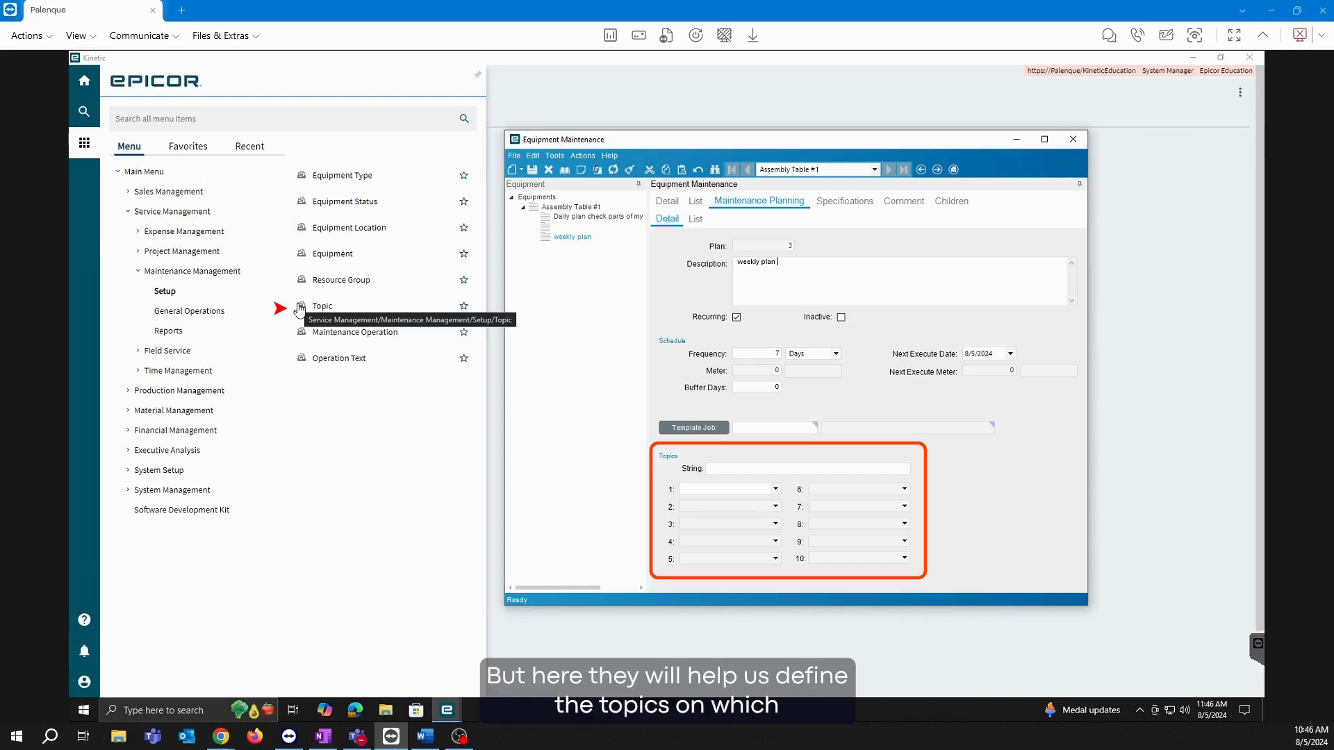
click(774, 489)
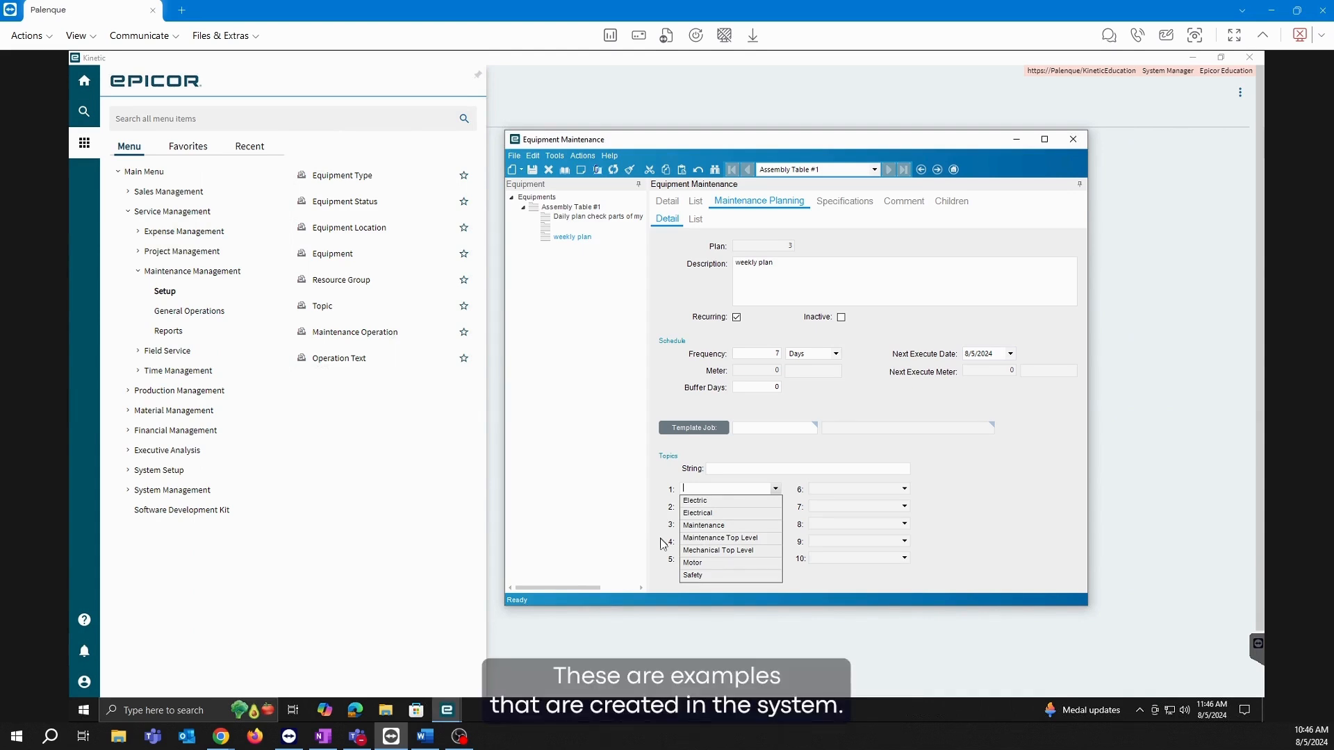
click(704, 526)
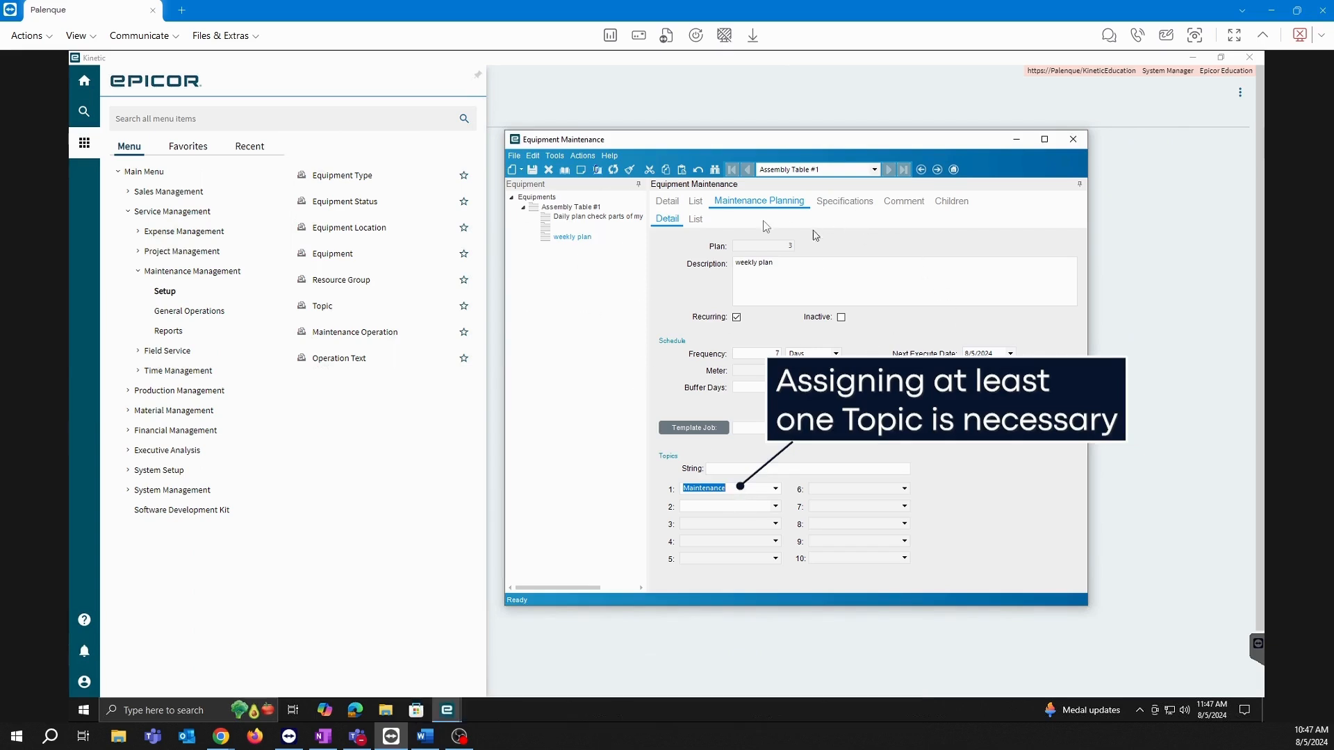
click(533, 174)
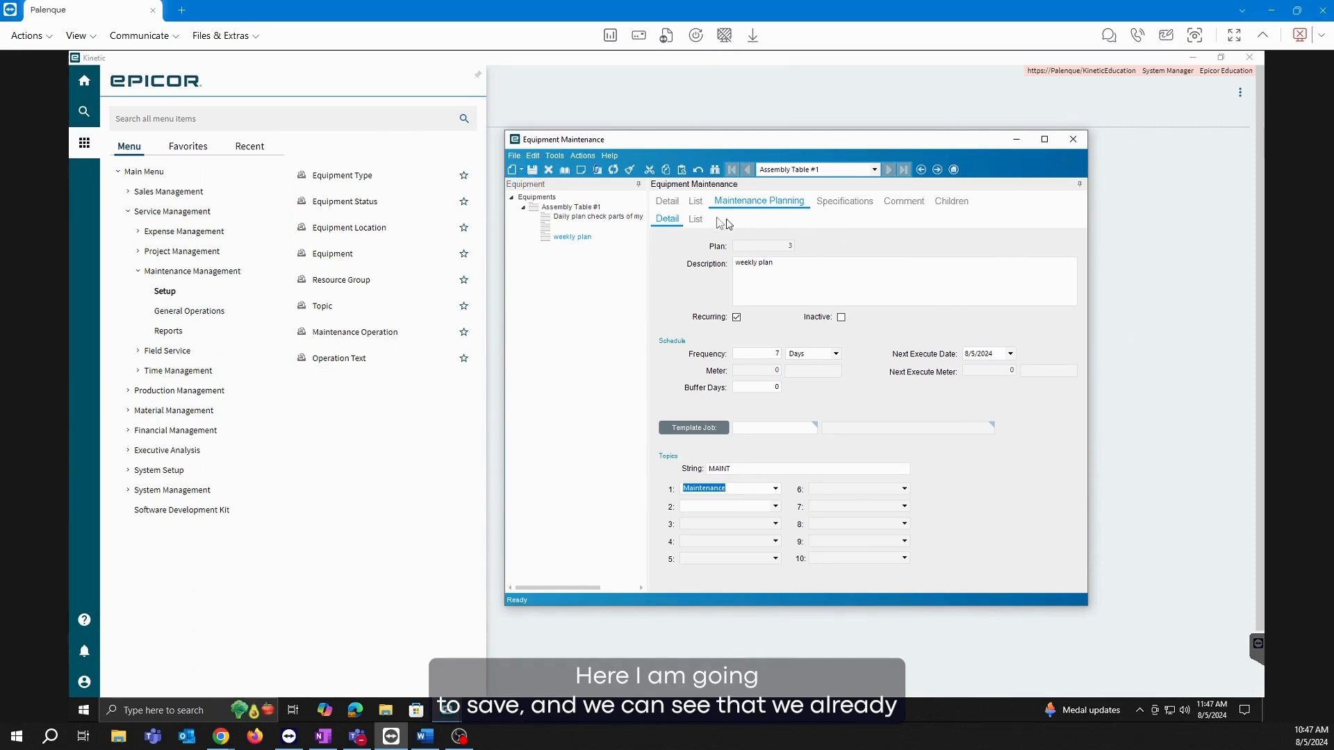
Display the List grid of Assembly Table #1's three maintenance plans, including plan 3.
click(667, 202)
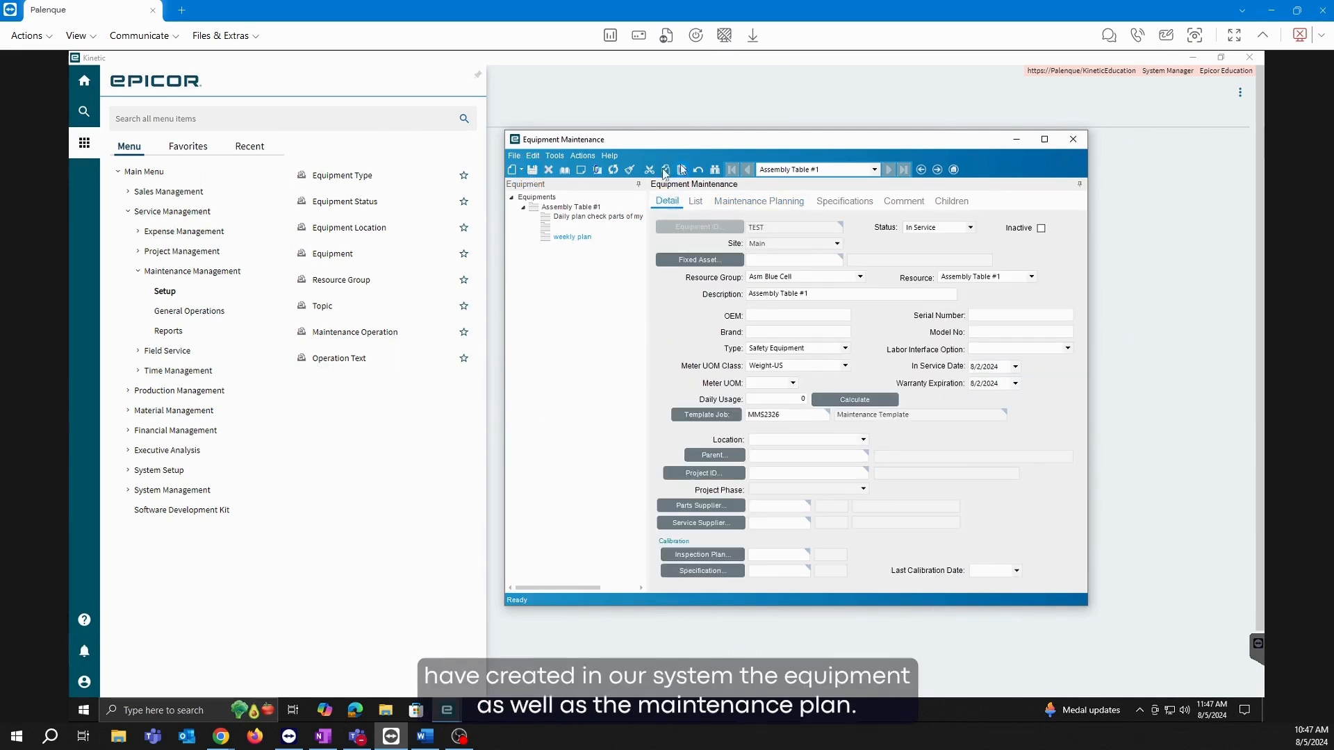
click(792, 205)
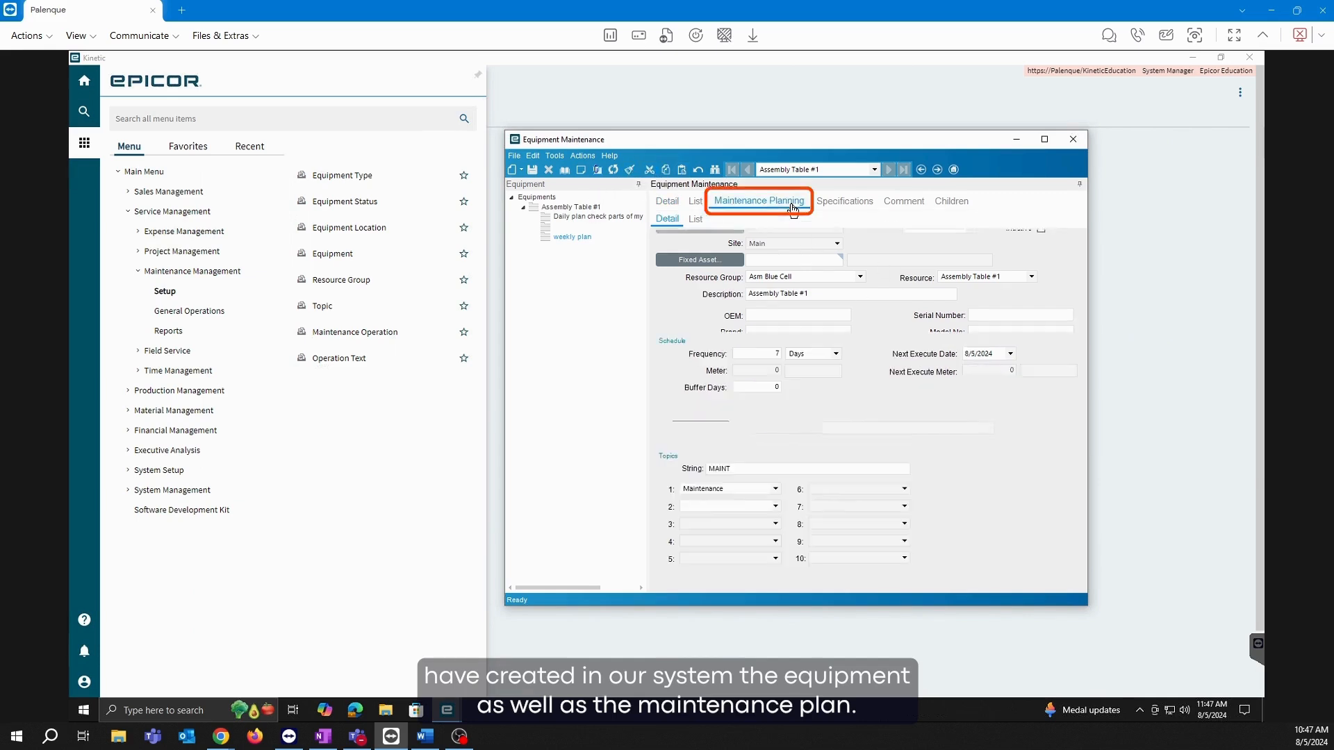
click(696, 219)
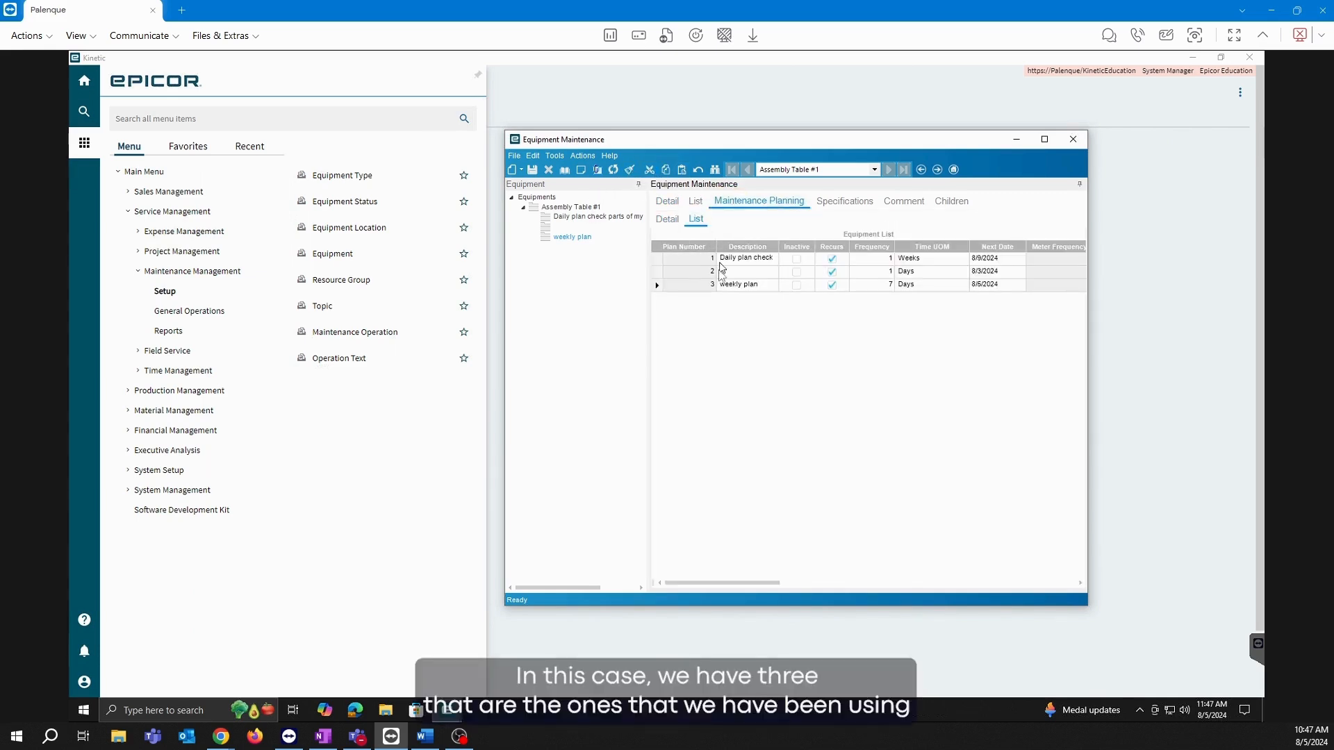
click(667, 220)
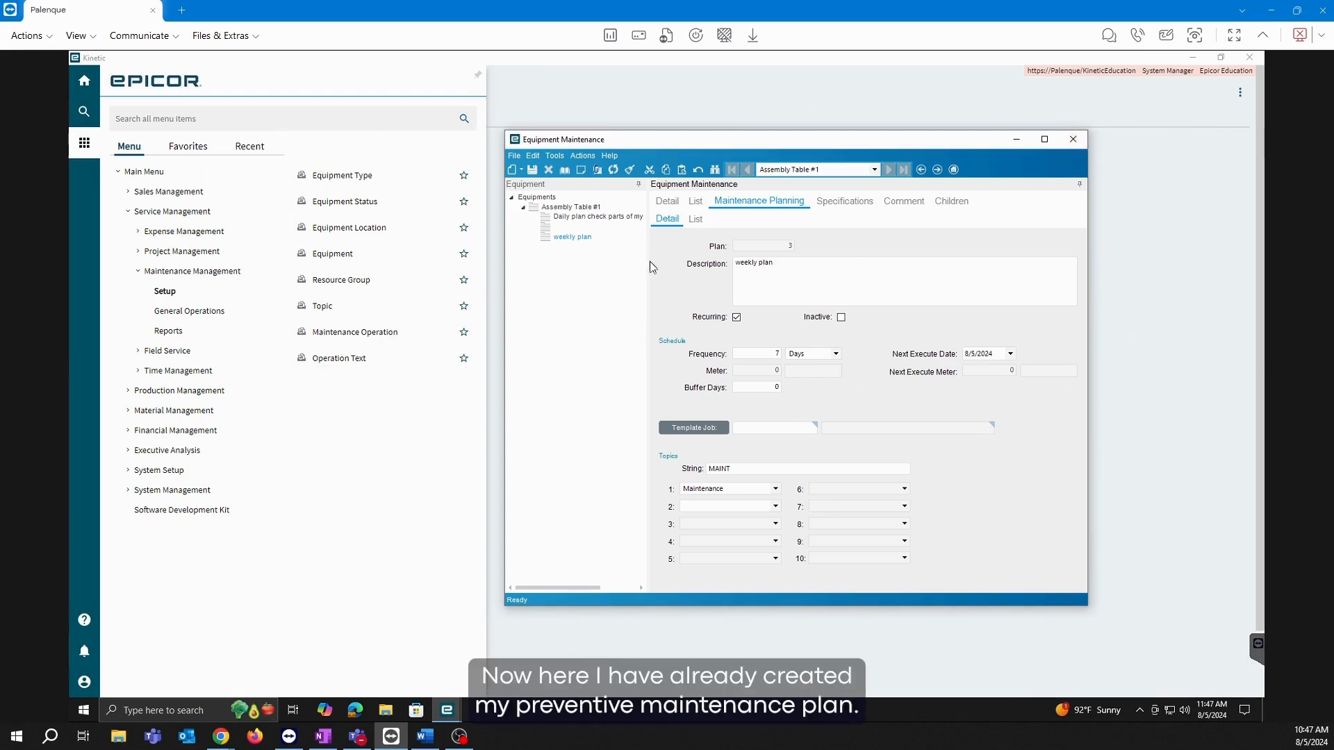
click(697, 221)
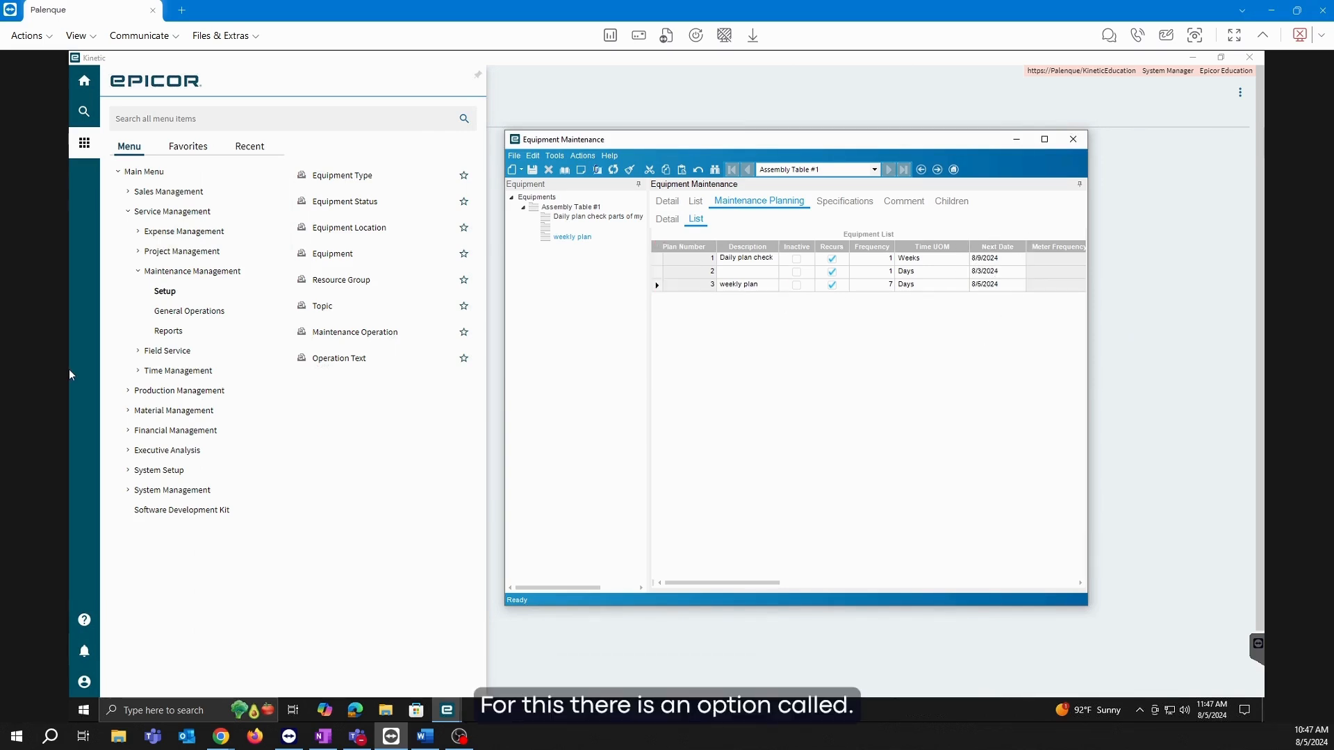
Close Equipment Maintenance, then open and close Maintenance Plan Processor under General Operations.
click(1073, 139)
click(180, 312)
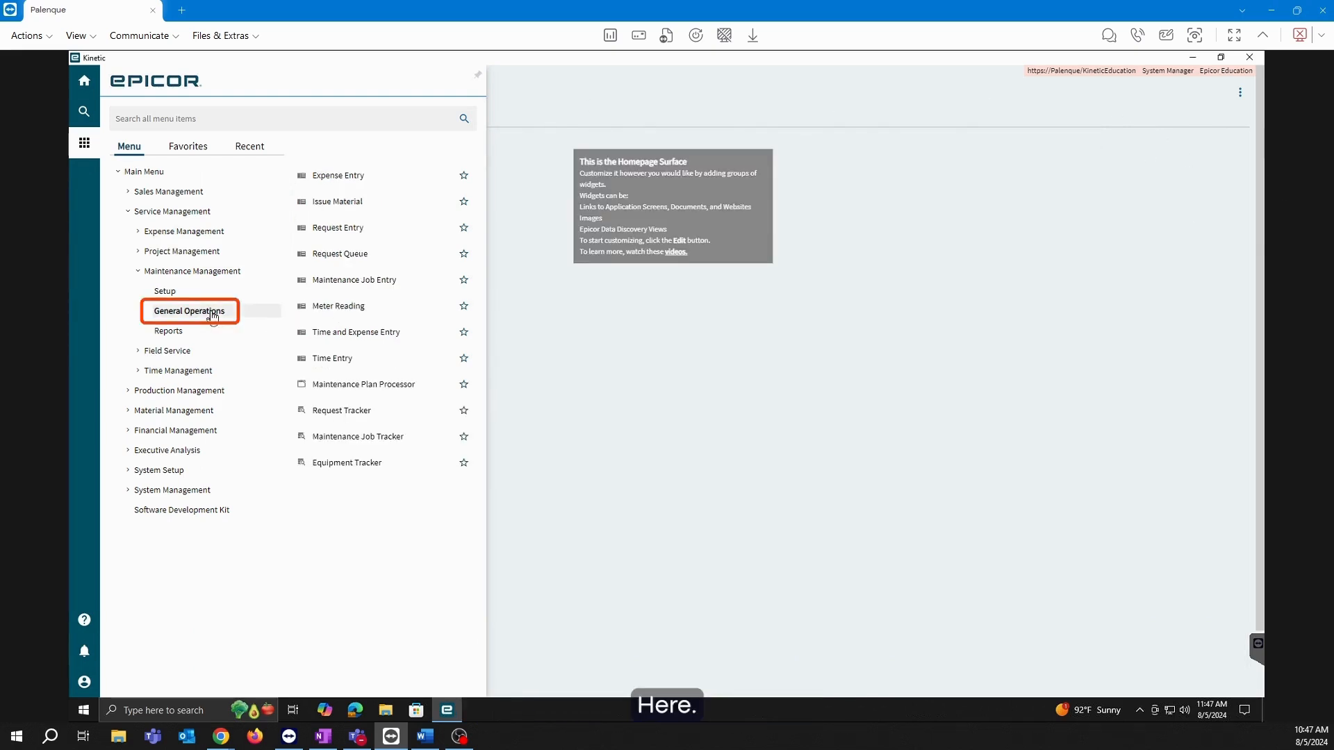
click(349, 392)
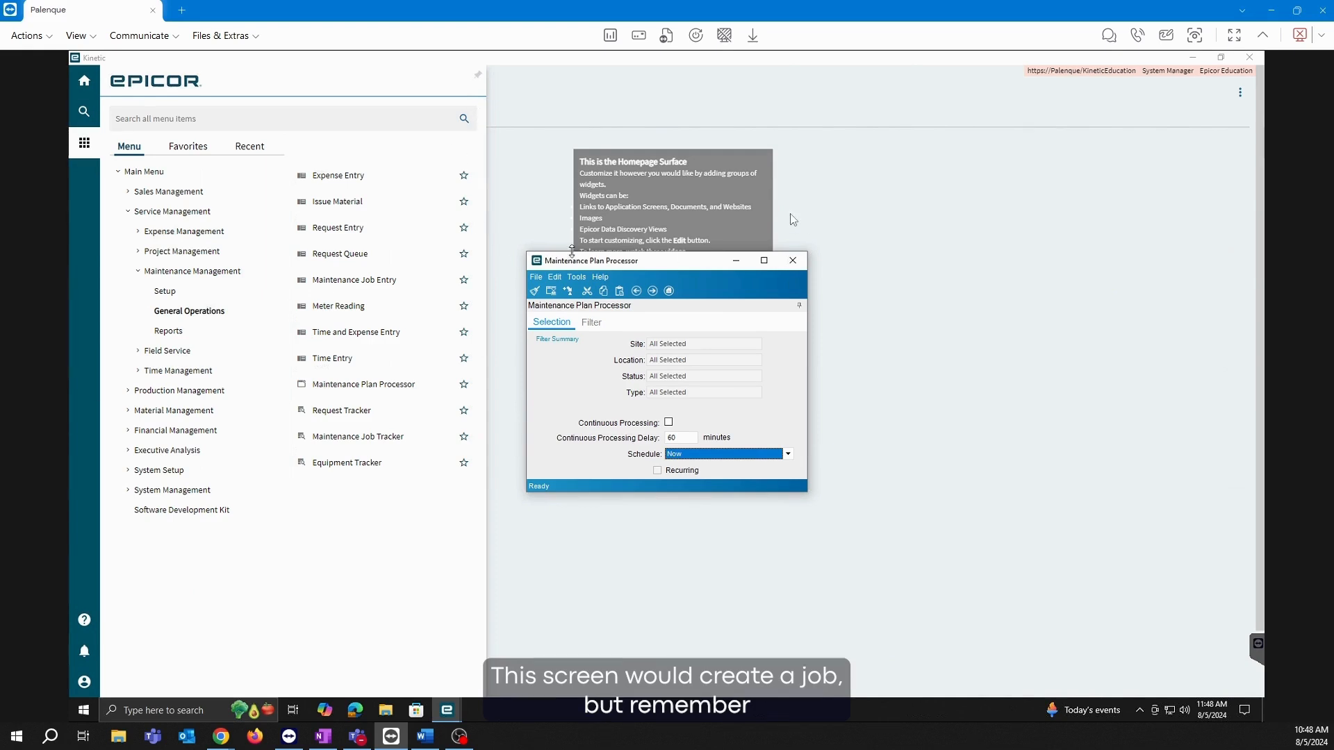
click(793, 261)
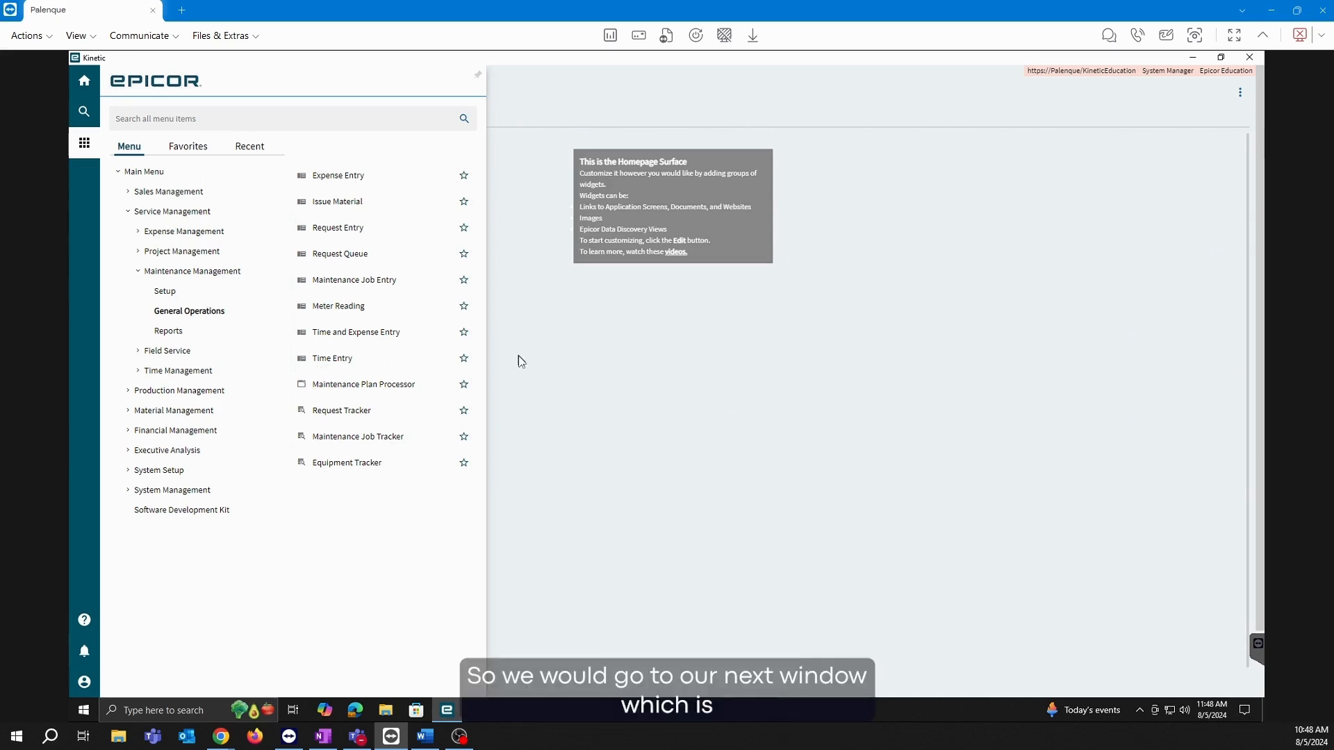
click(351, 282)
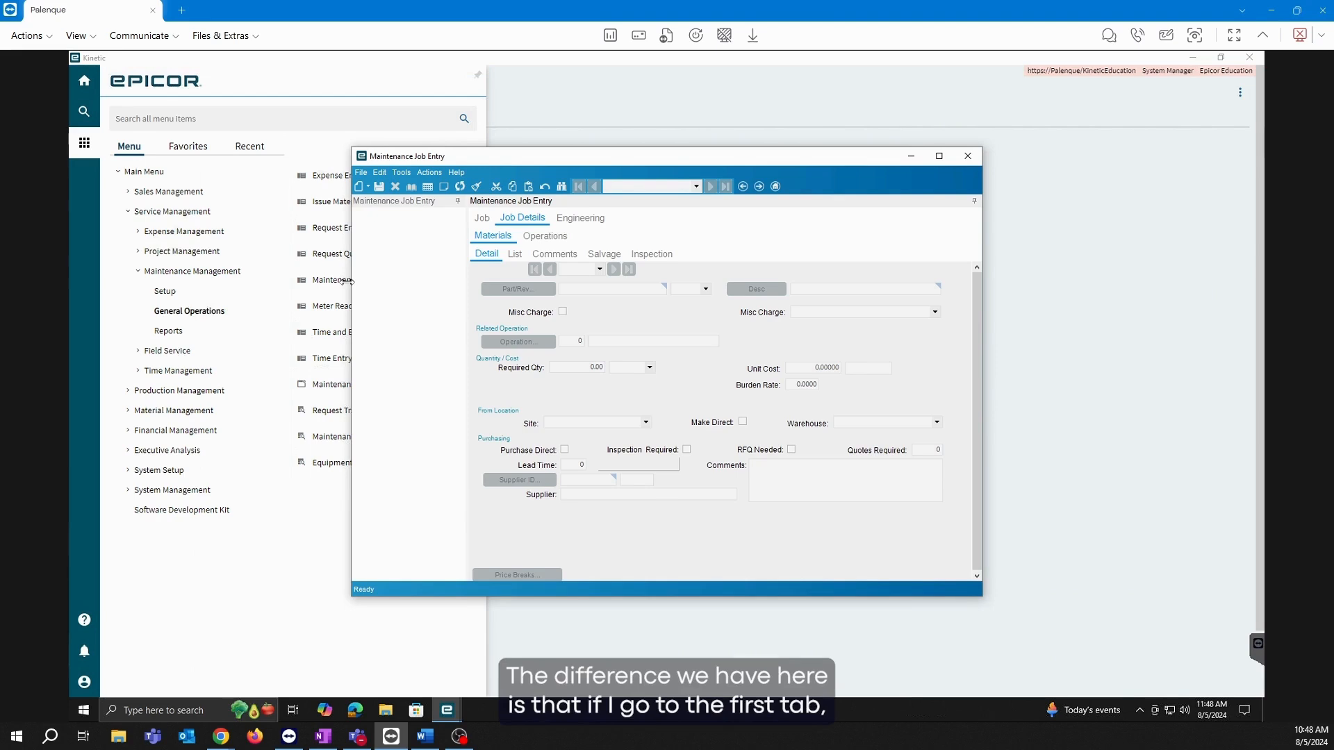
click(483, 221)
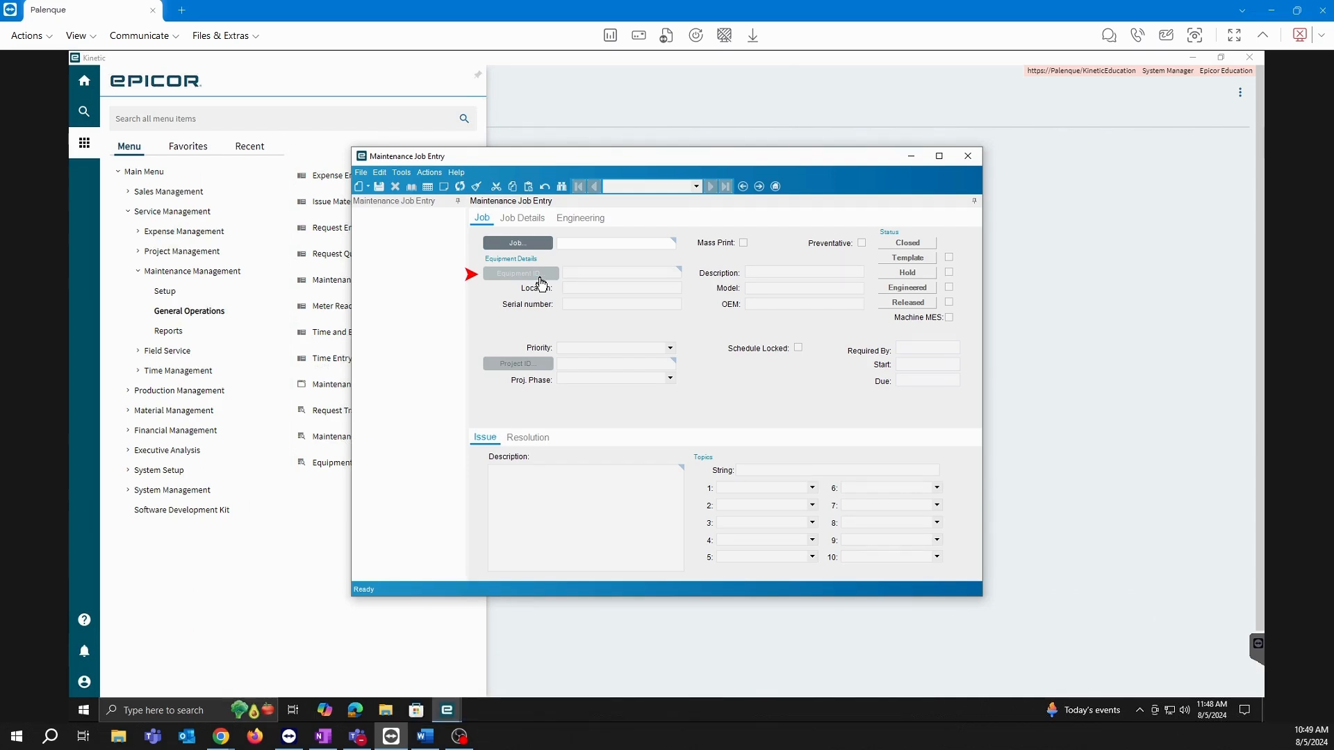
click(534, 221)
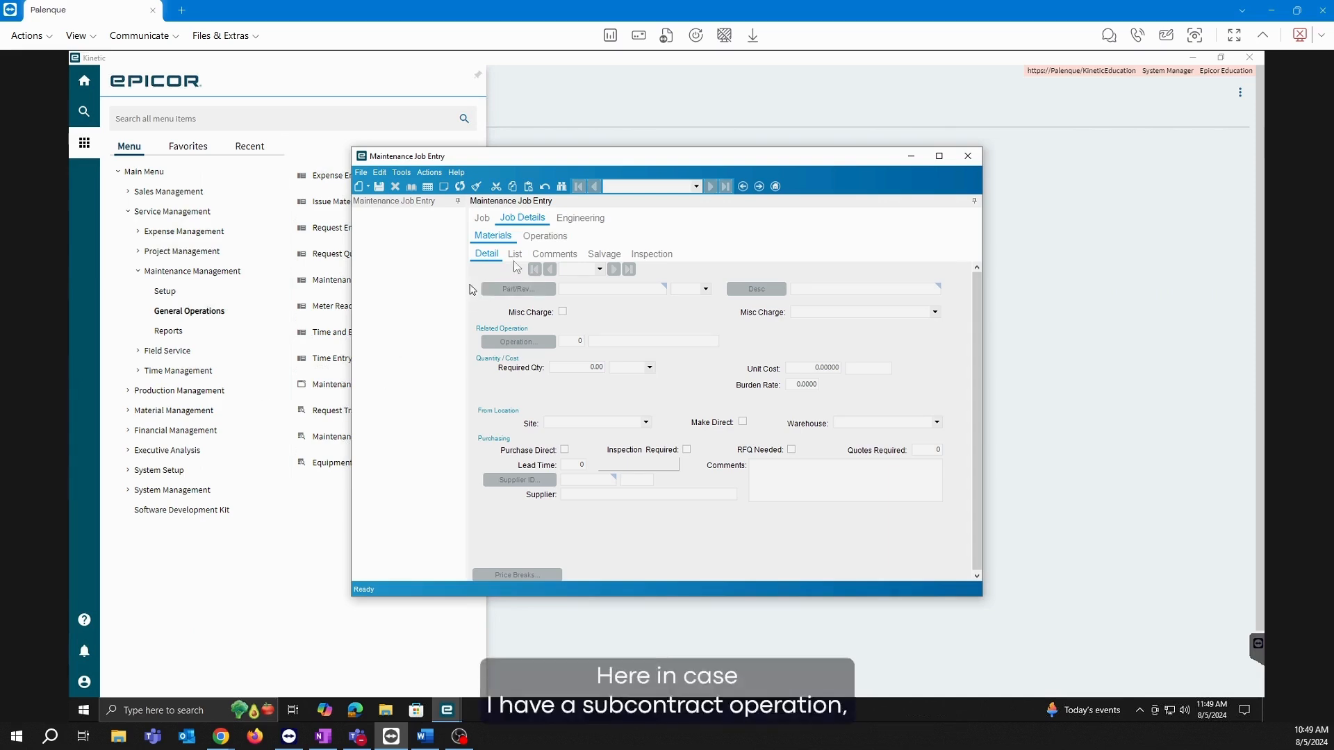
click(544, 238)
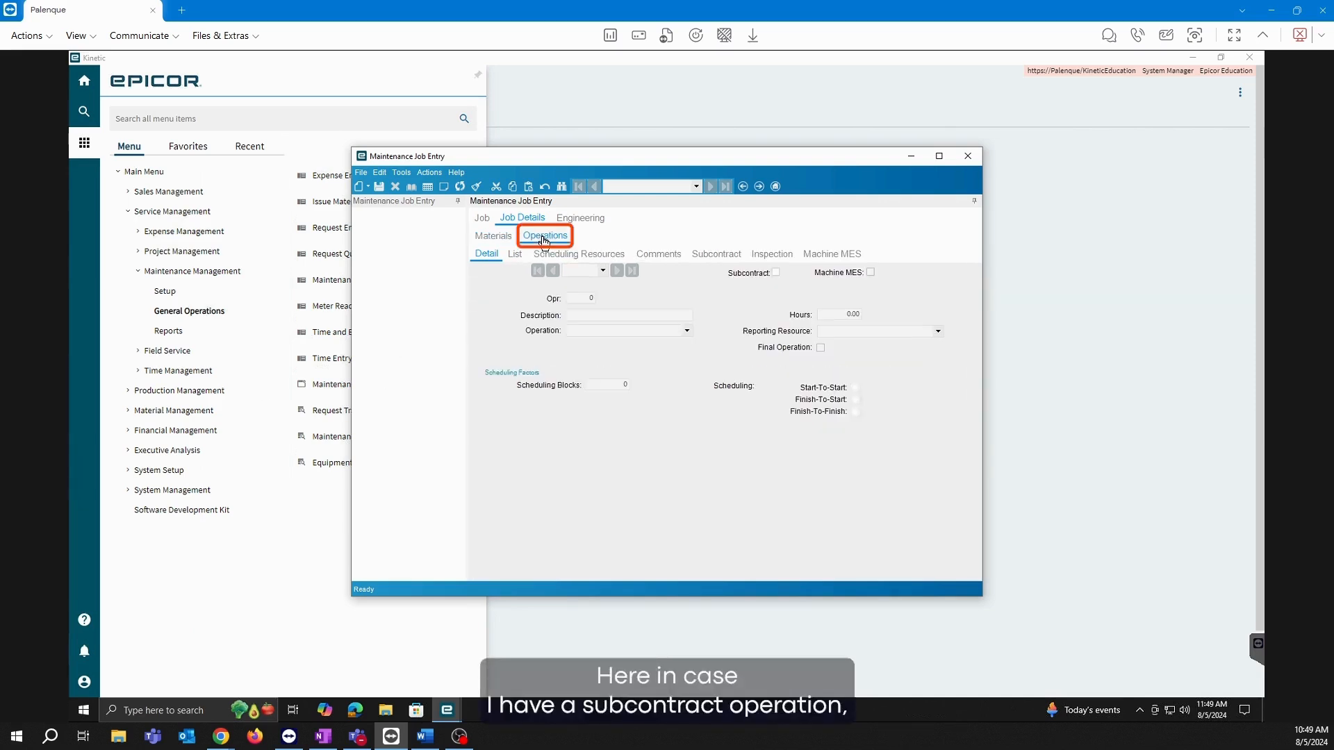
click(493, 238)
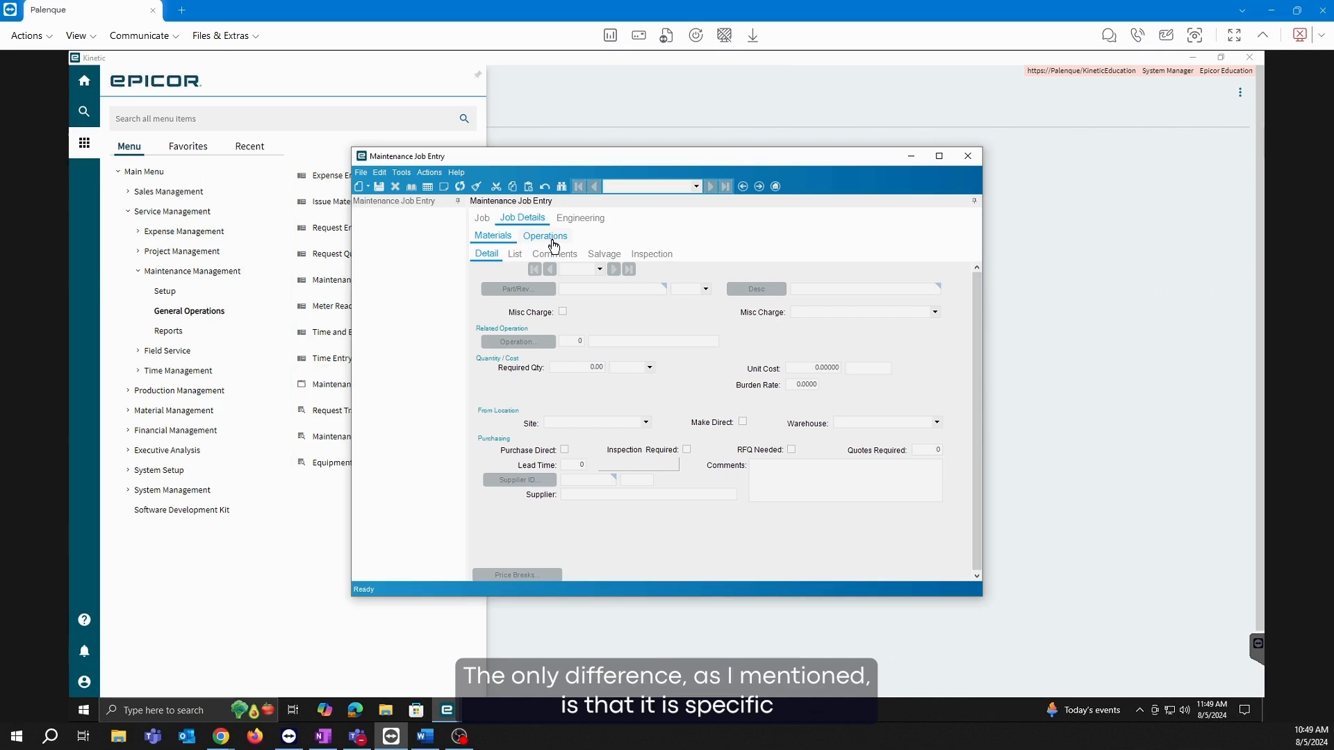
click(481, 218)
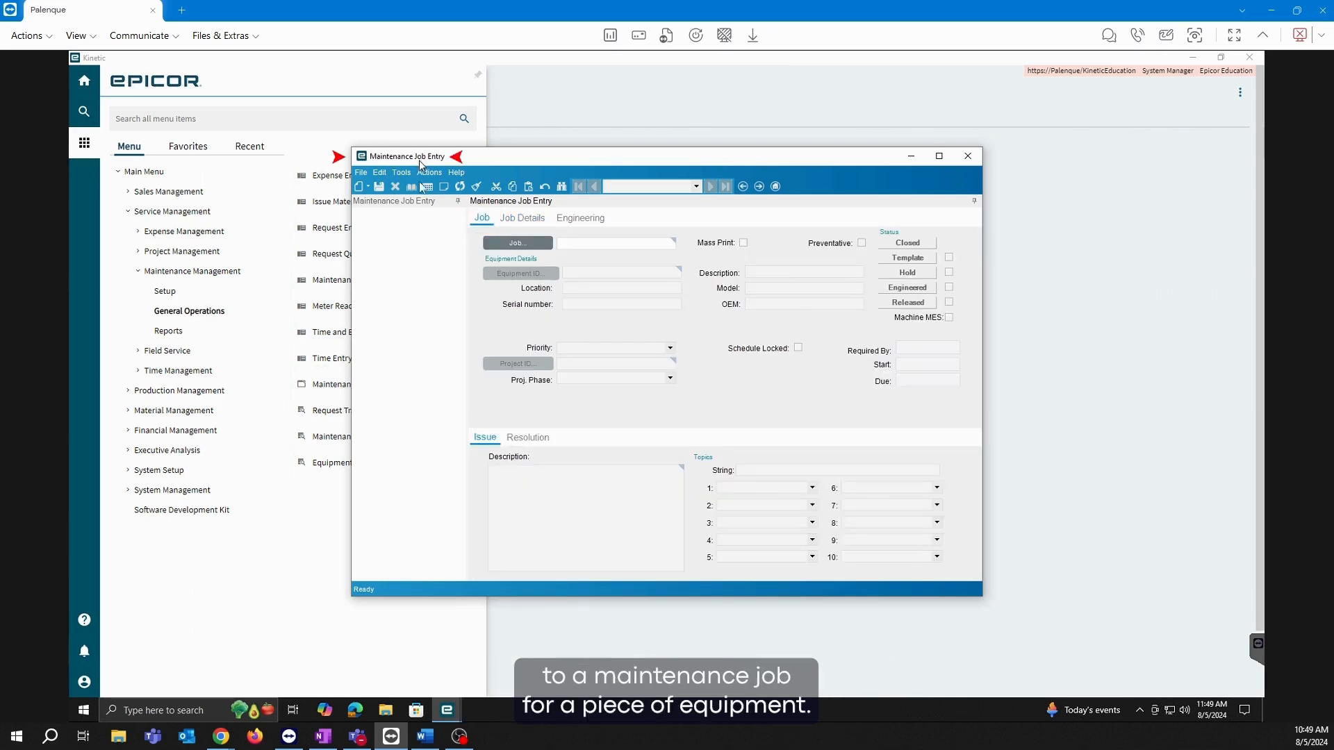
click(520, 219)
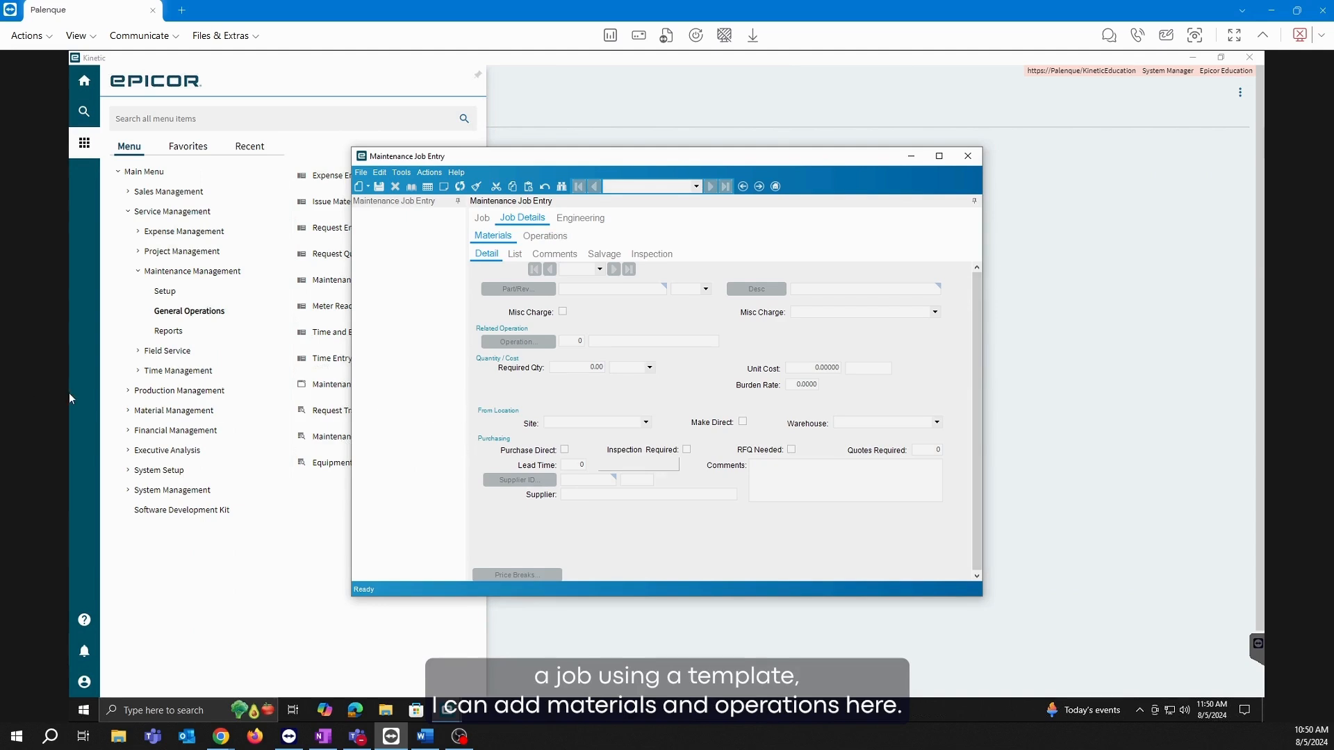
click(968, 157)
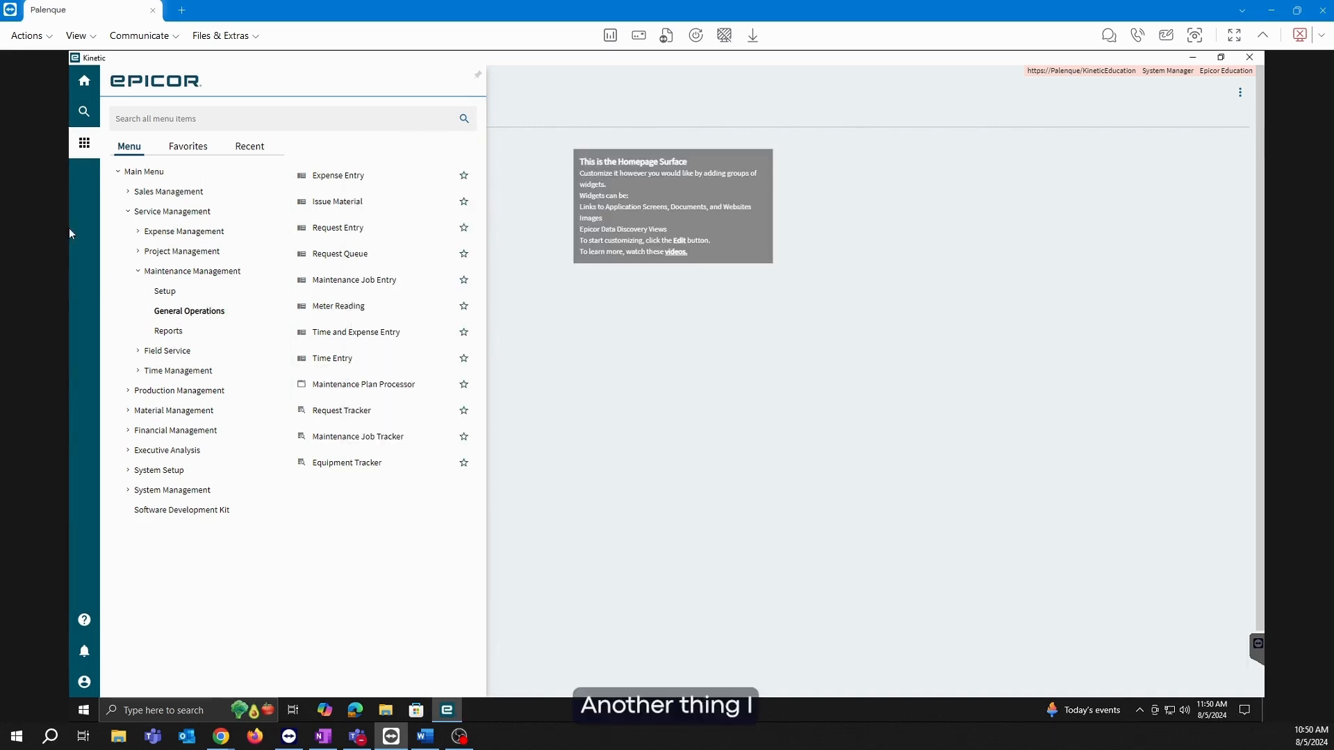
Save a new meter reading of 100 for equipment TEST and close Meter Reading Entry.
click(358, 307)
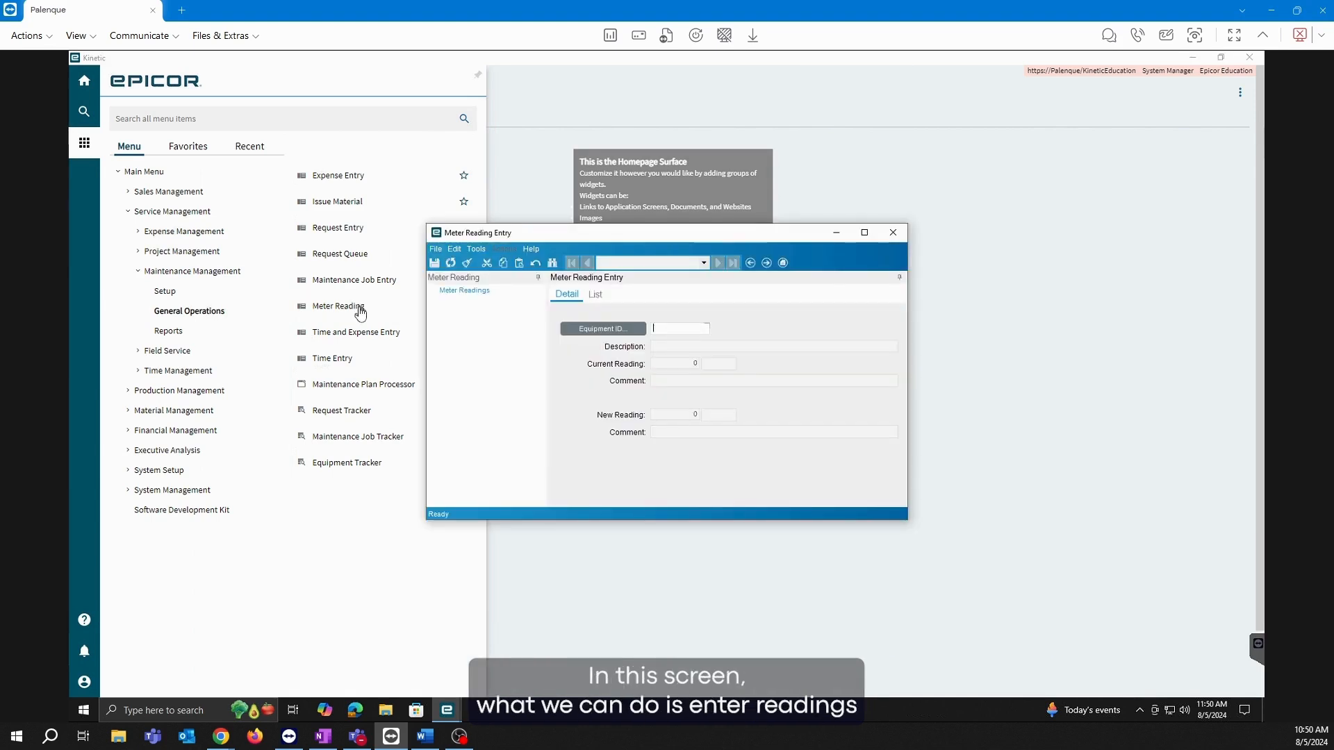
click(604, 329)
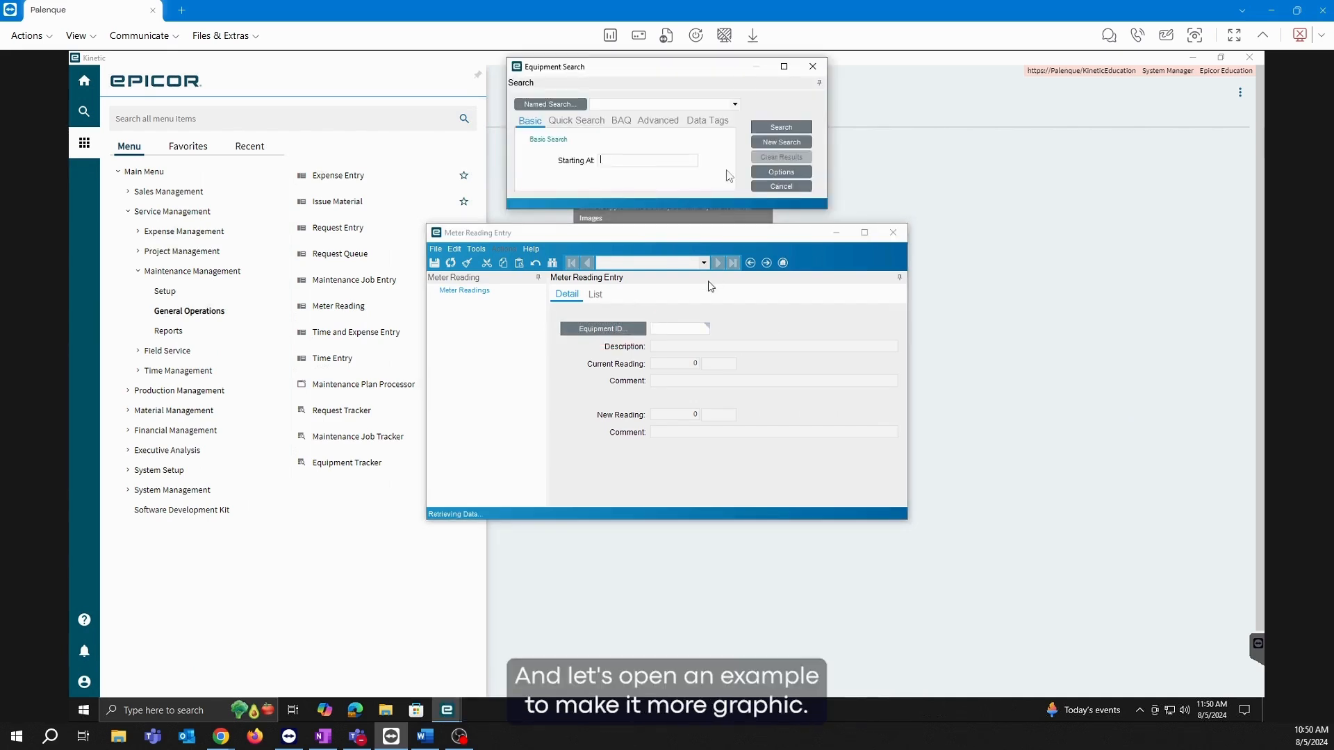
click(796, 129)
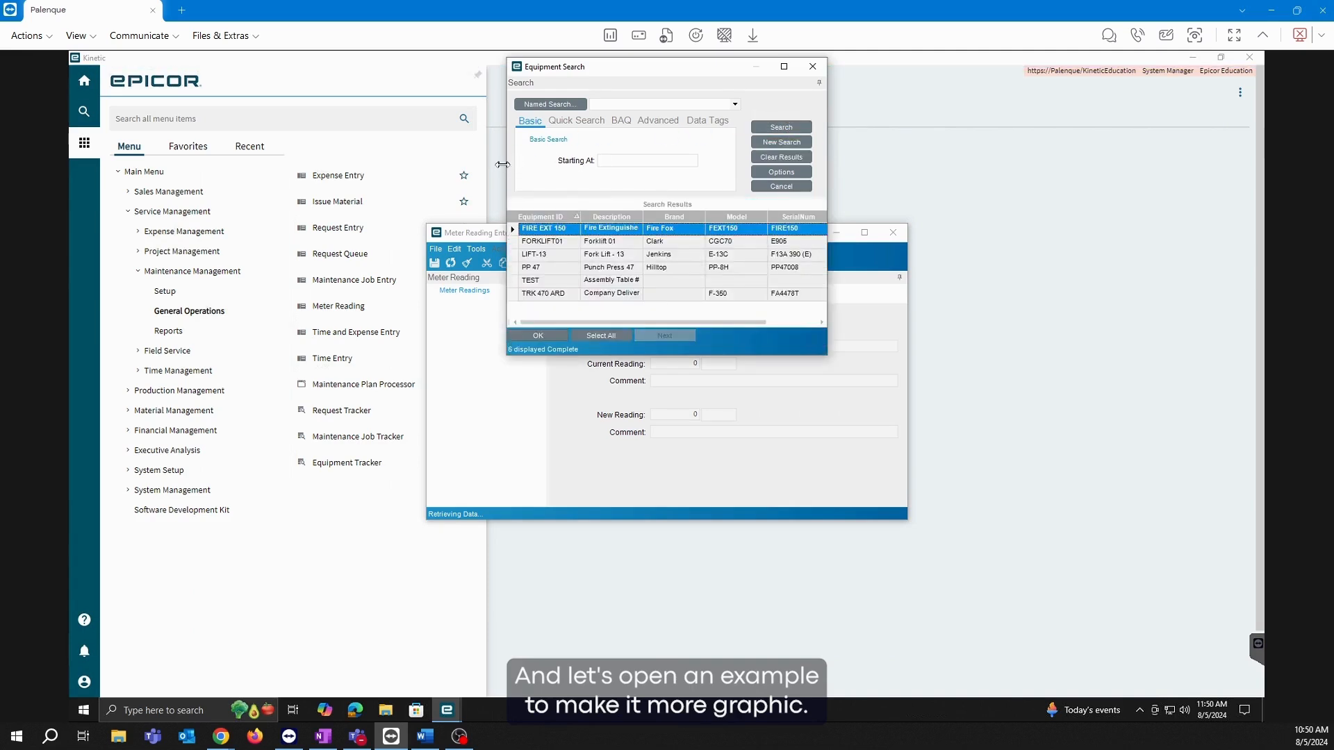
double_click(553, 281)
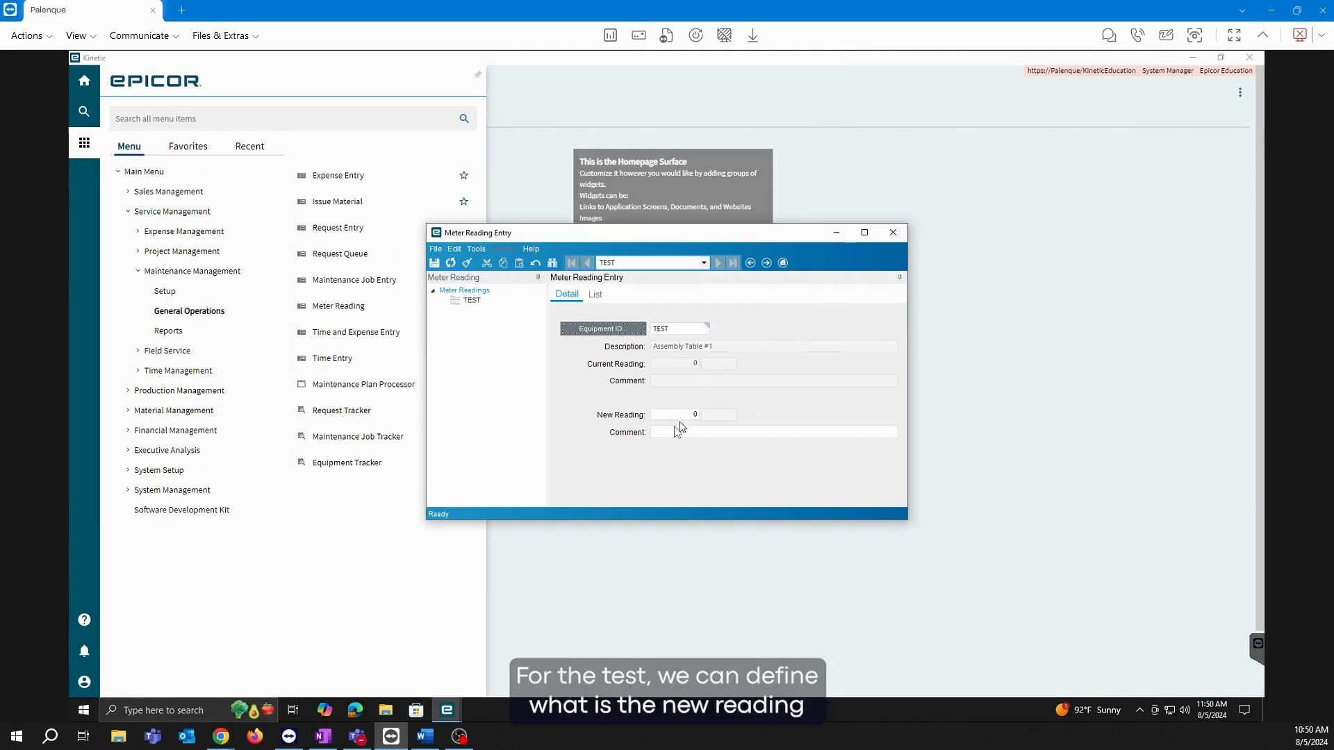
click(694, 415)
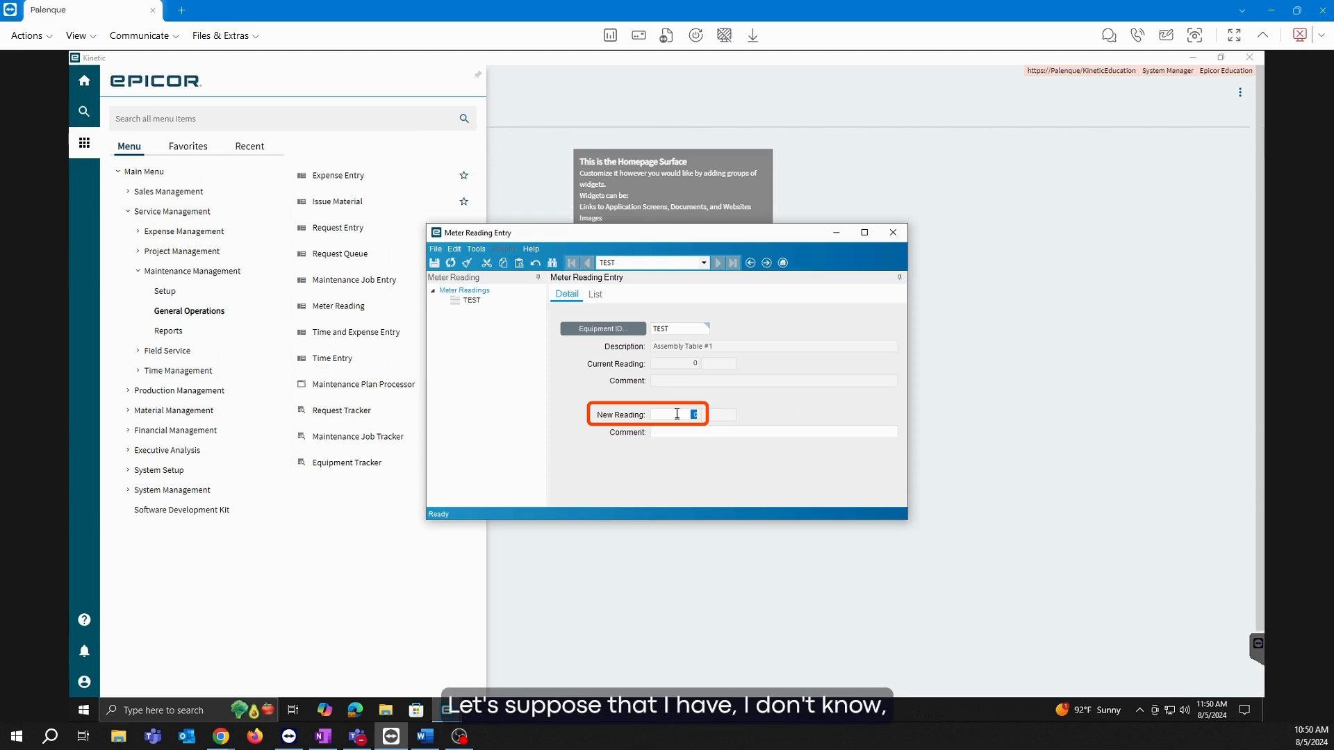
text(100)
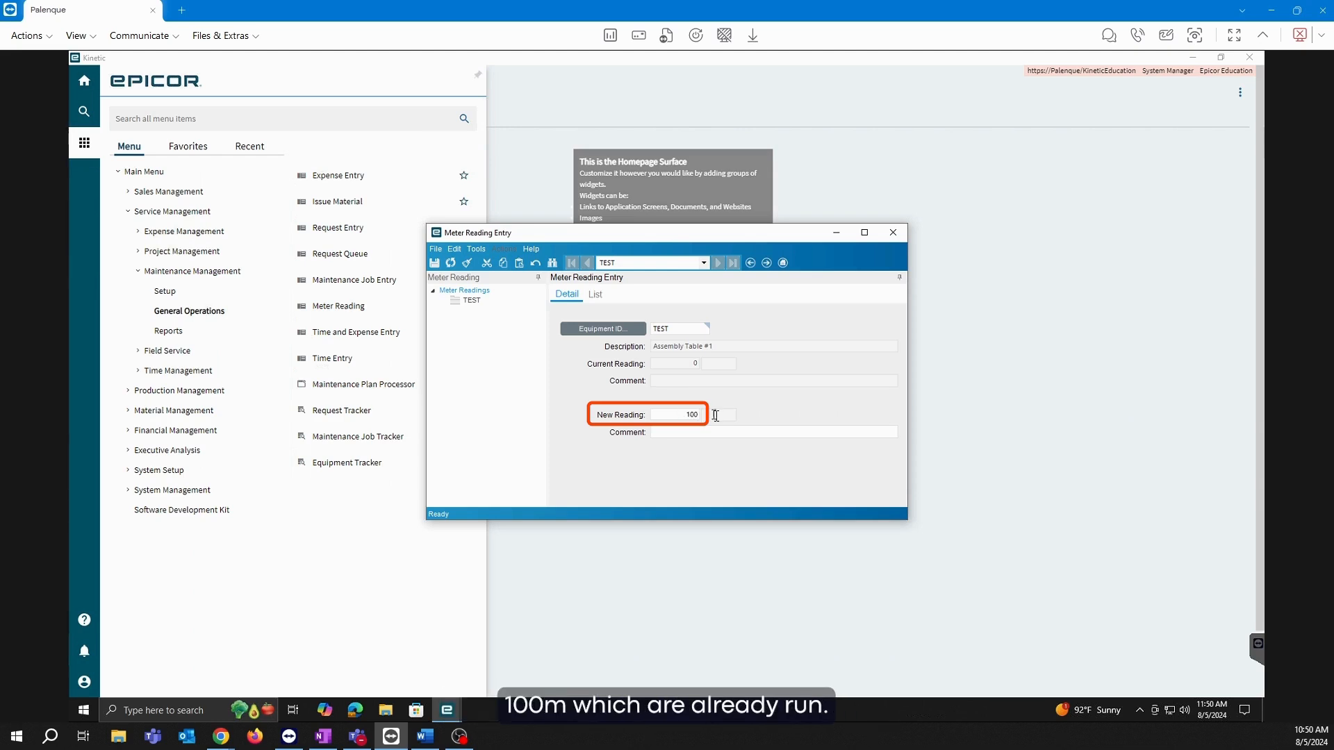
click(435, 264)
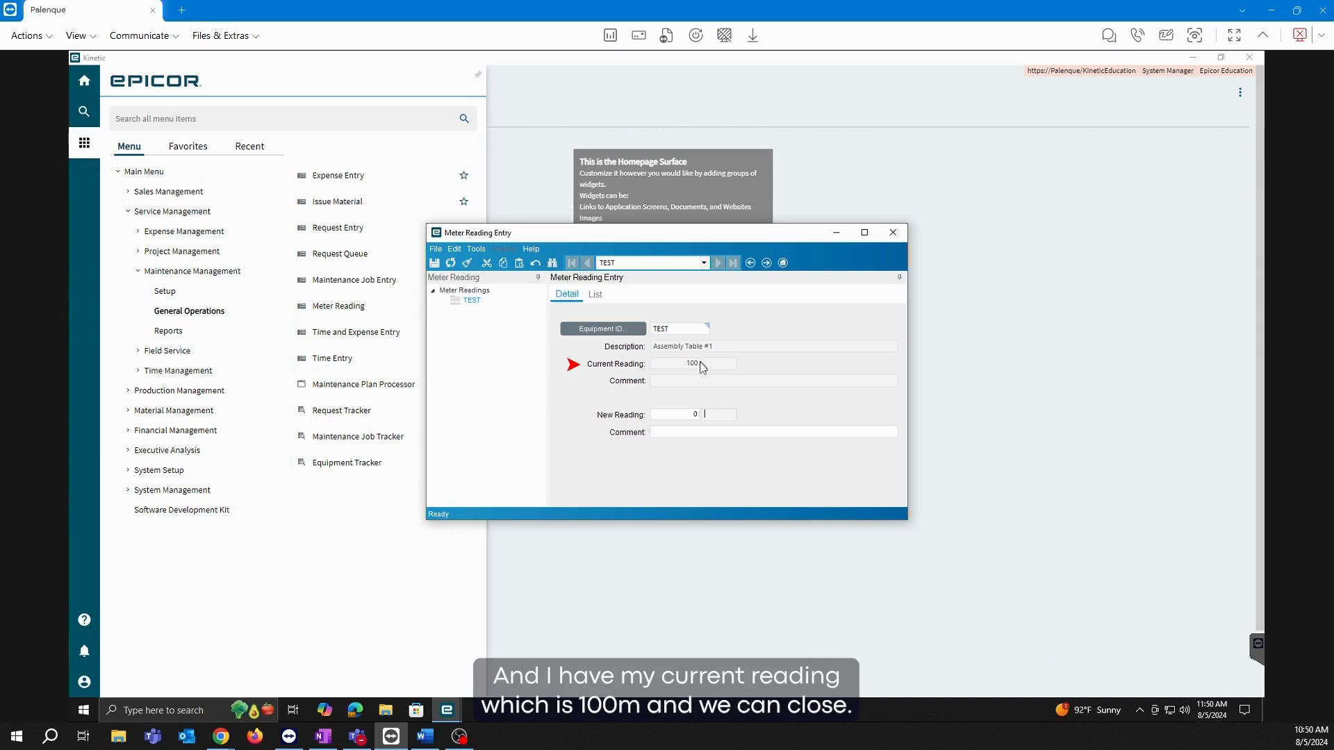
click(893, 233)
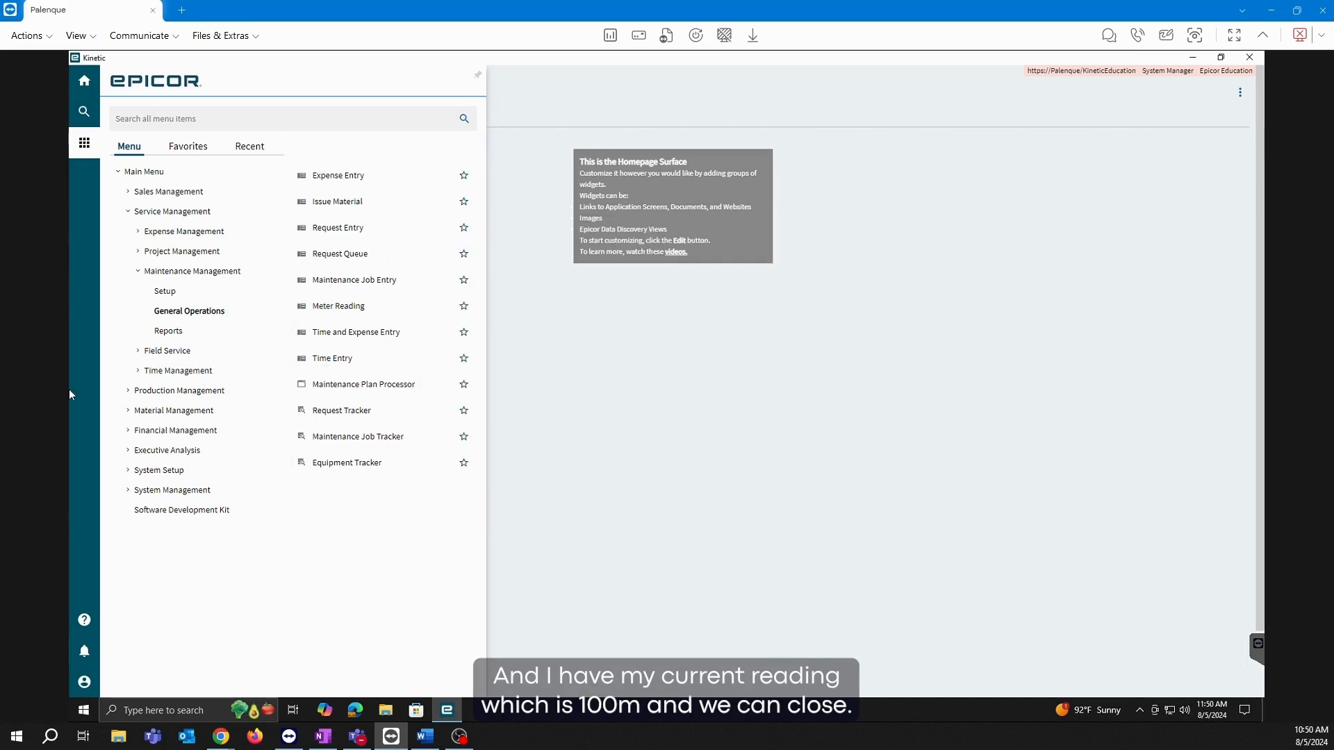
click(332, 358)
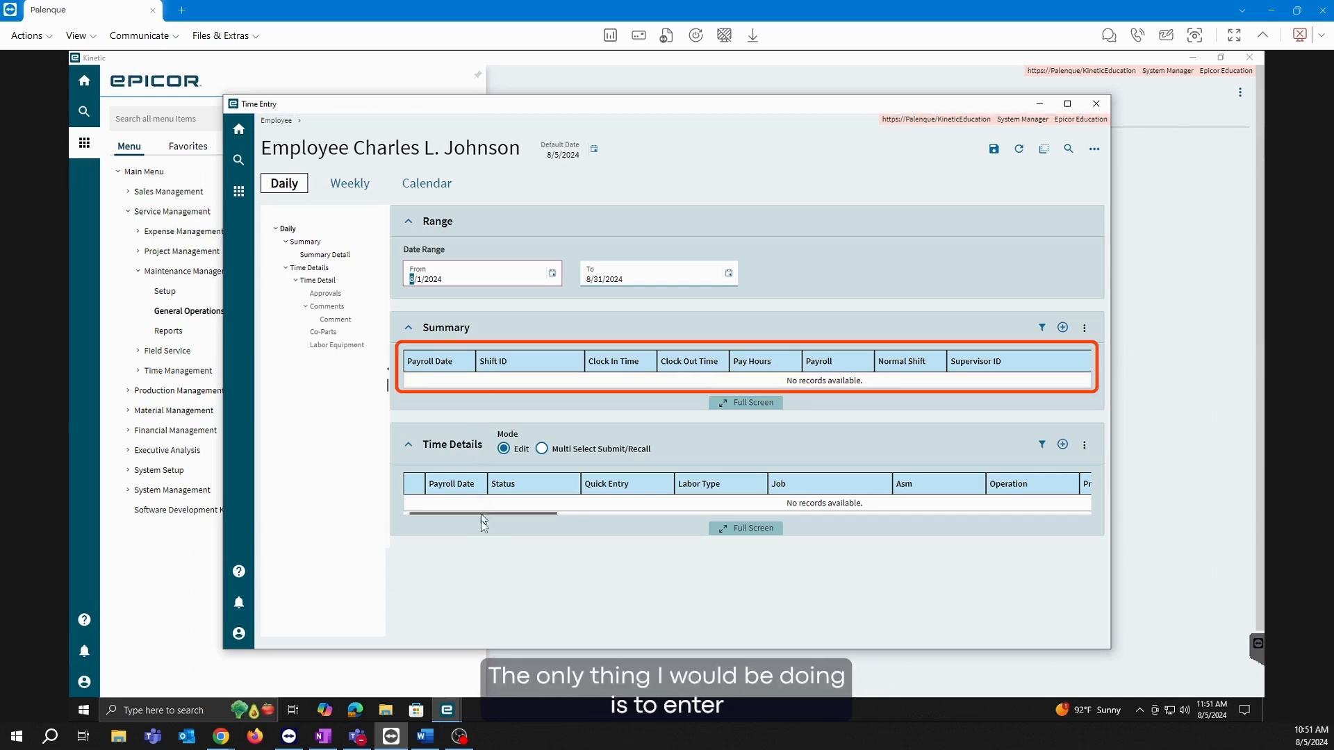
click(1096, 103)
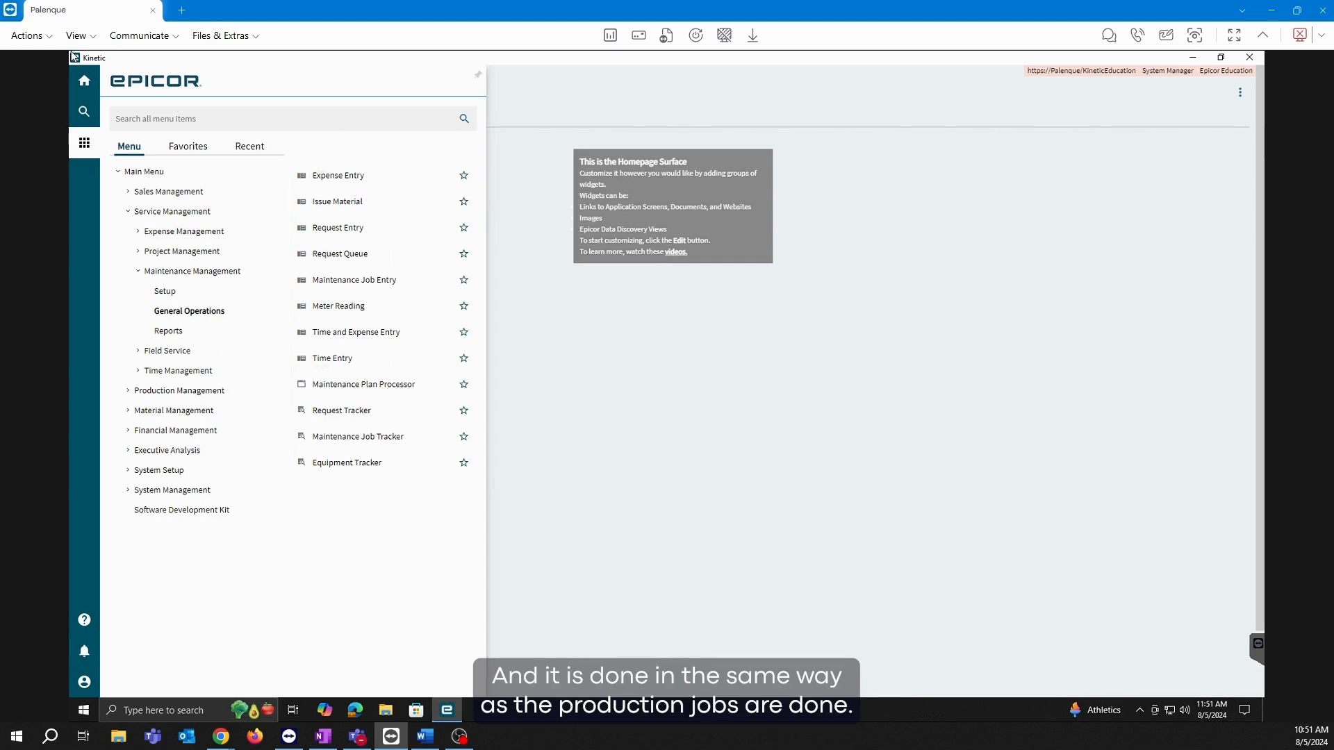
Start a new time detail in Time and Expense Entry, moving into the Job field.
click(373, 330)
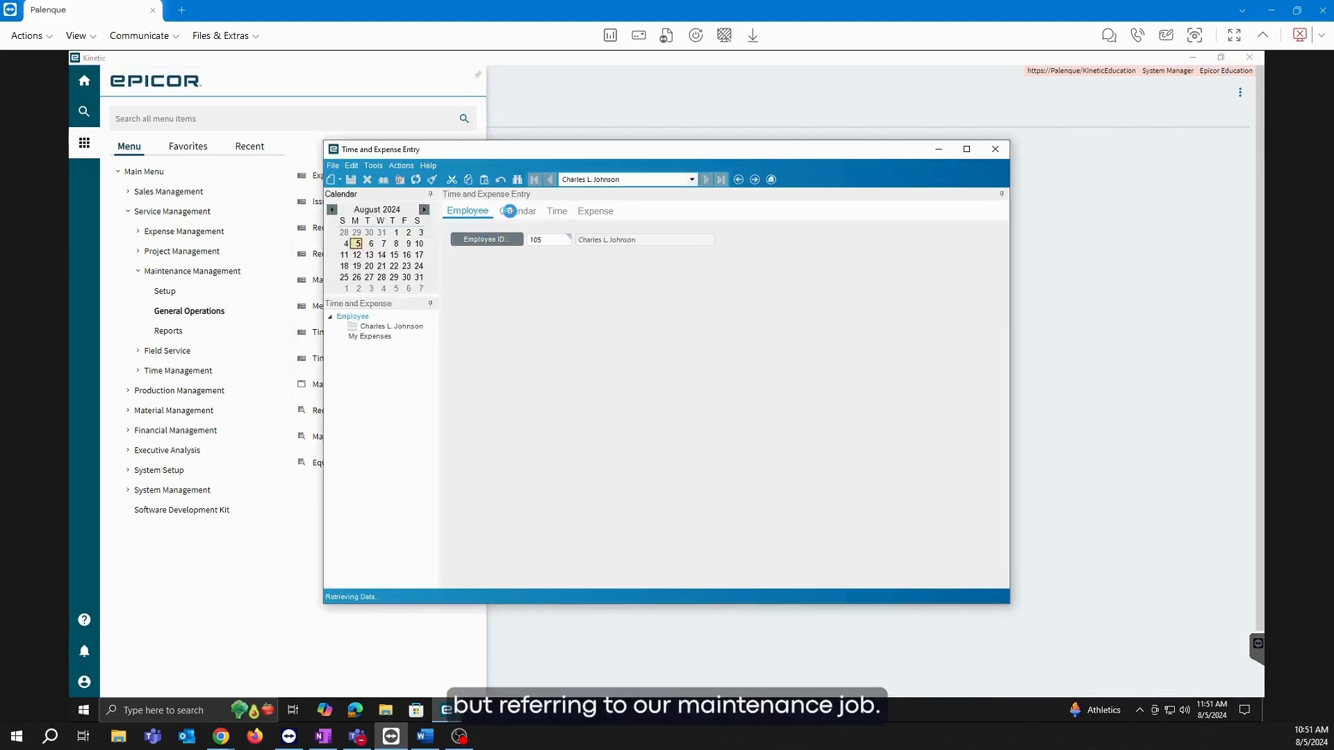
click(340, 180)
click(389, 225)
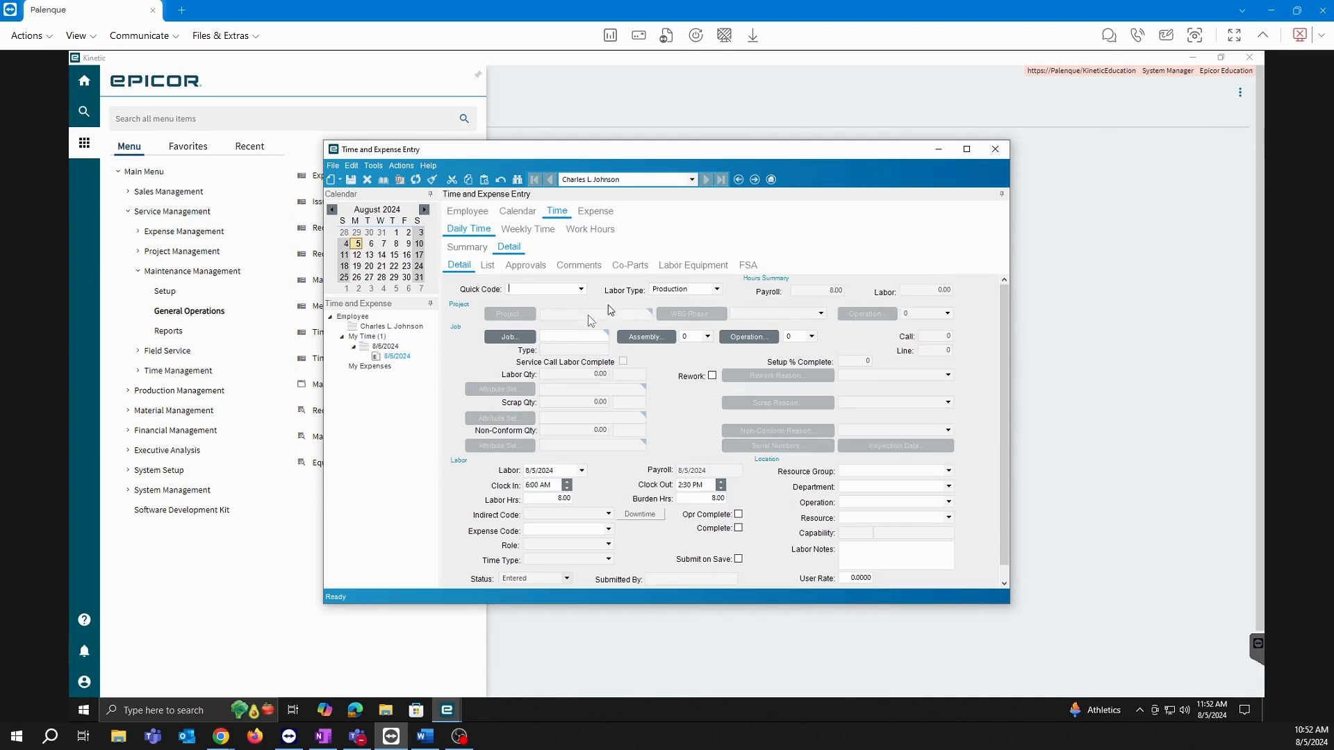
click(570, 334)
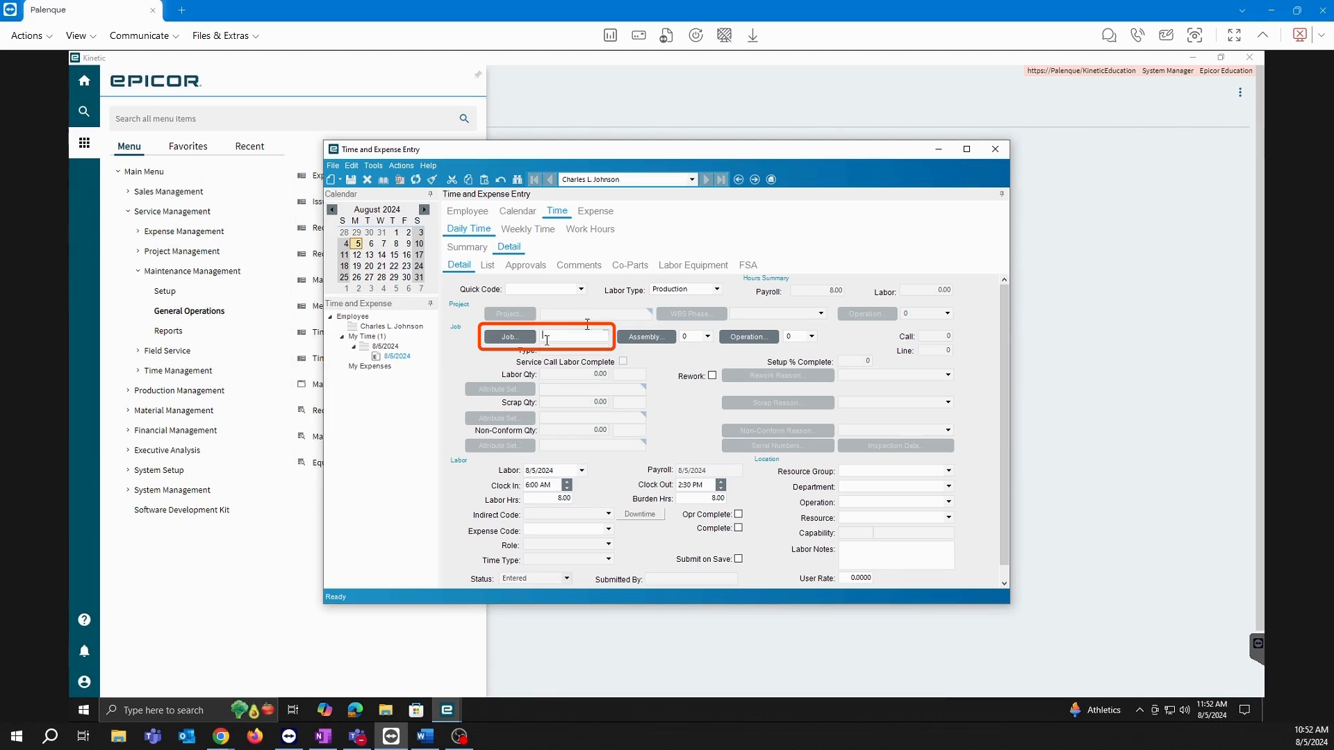
Close Time and Expense Entry without saving and minimize Kinetic to the desktop.
click(995, 149)
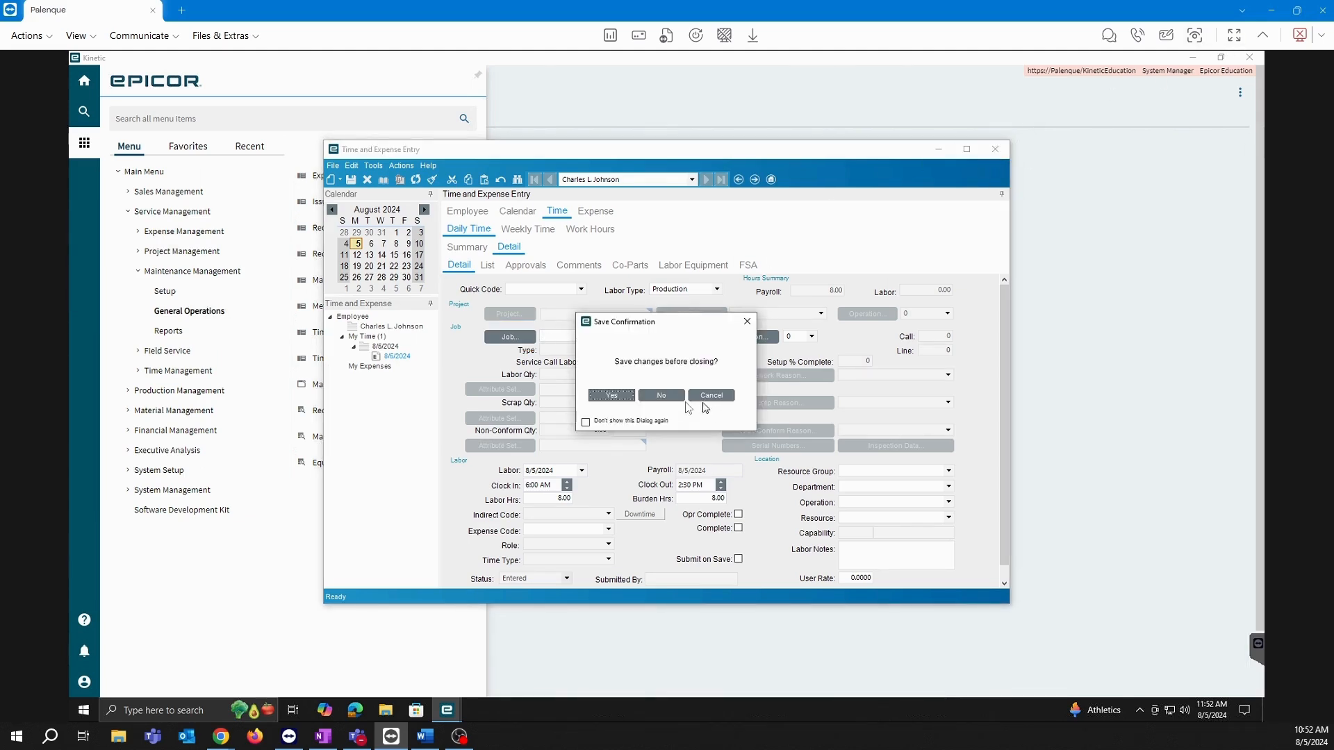
click(649, 395)
click(1192, 58)
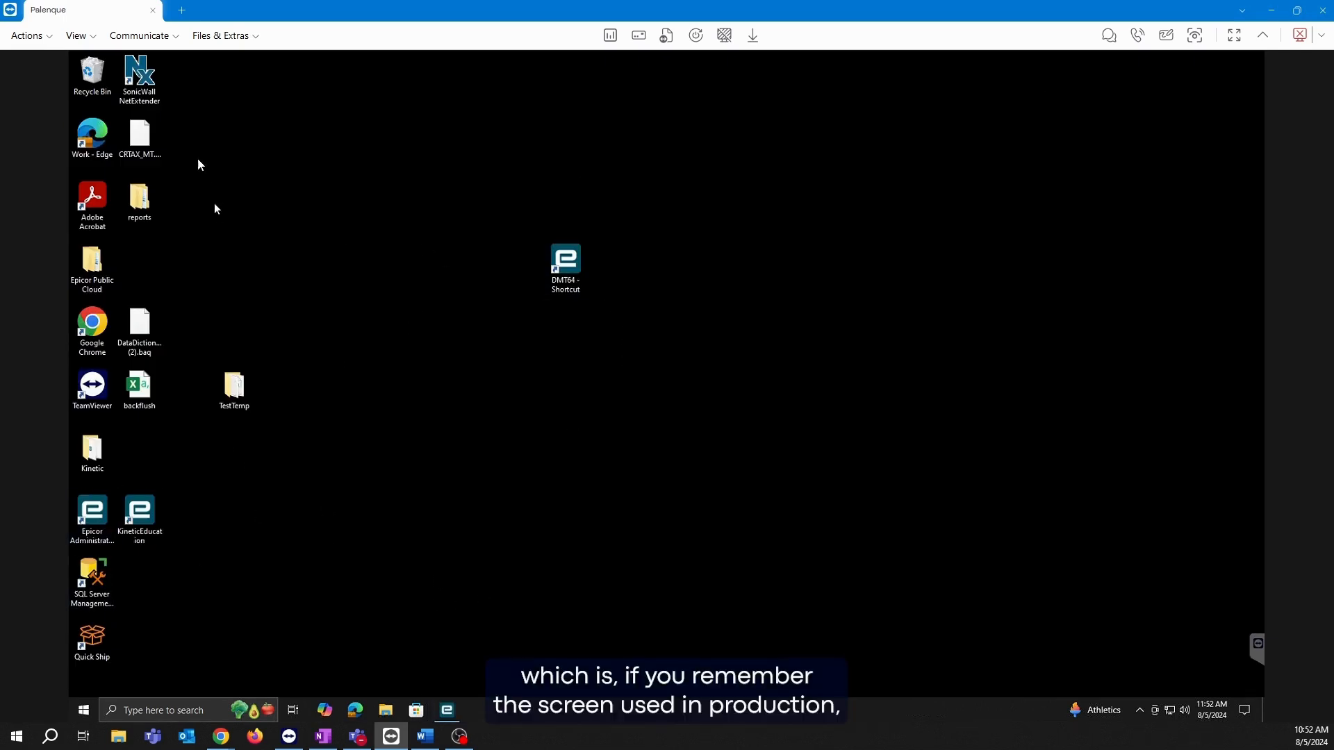
Launch Epicor MES from Windows search and sign in with the user name and password.
click(178, 711)
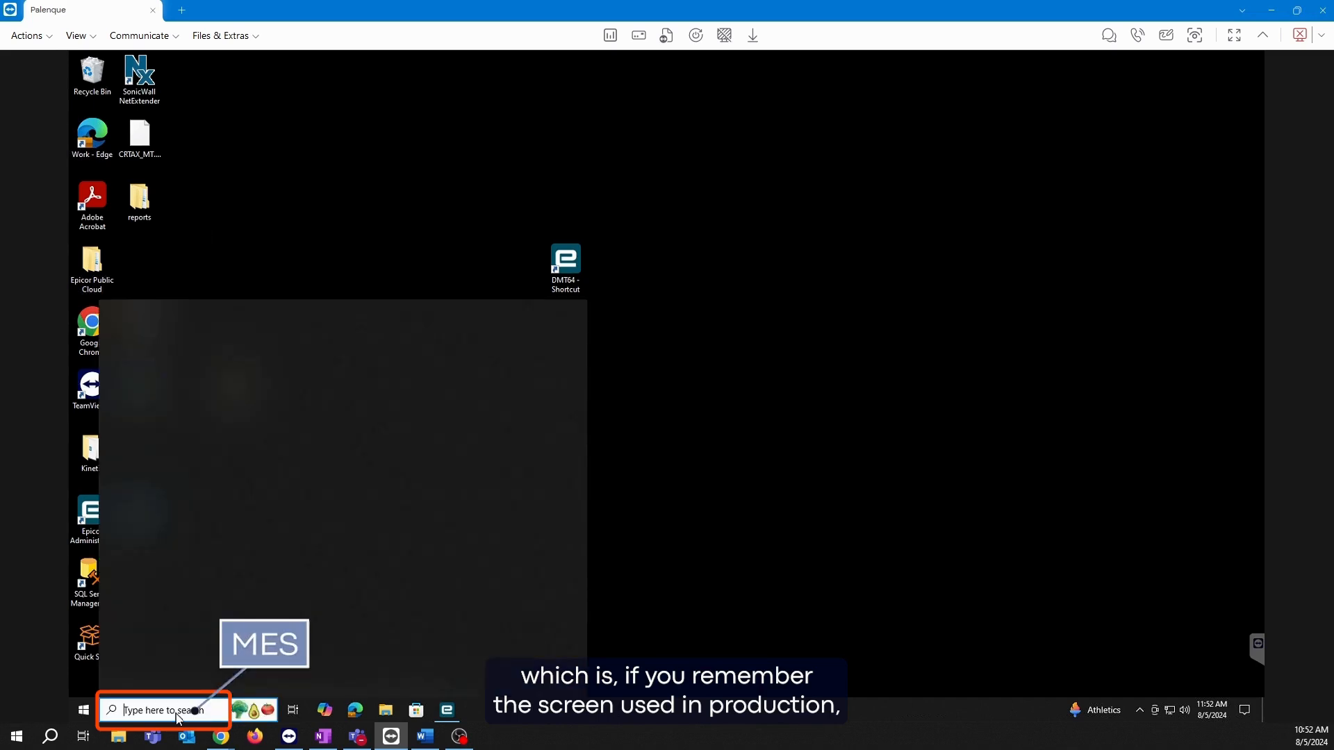
text(mes)
click(191, 373)
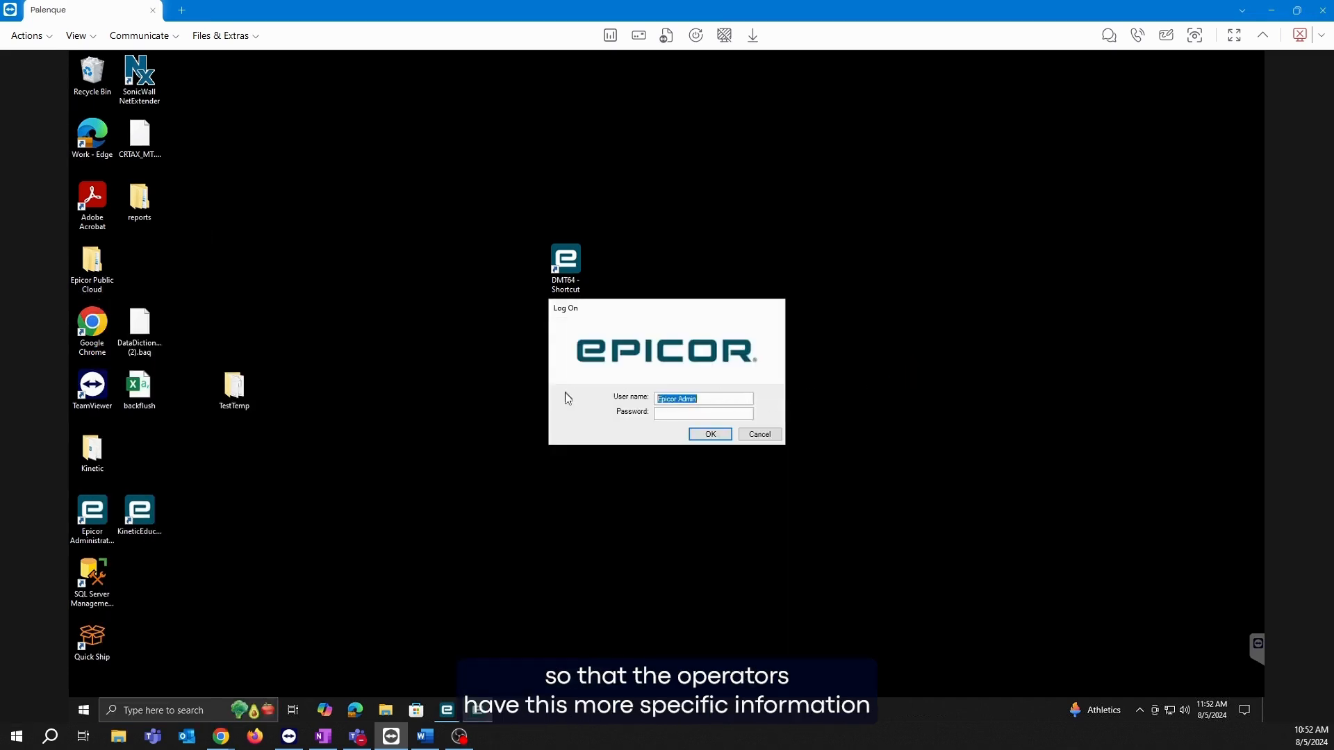
text(manager)
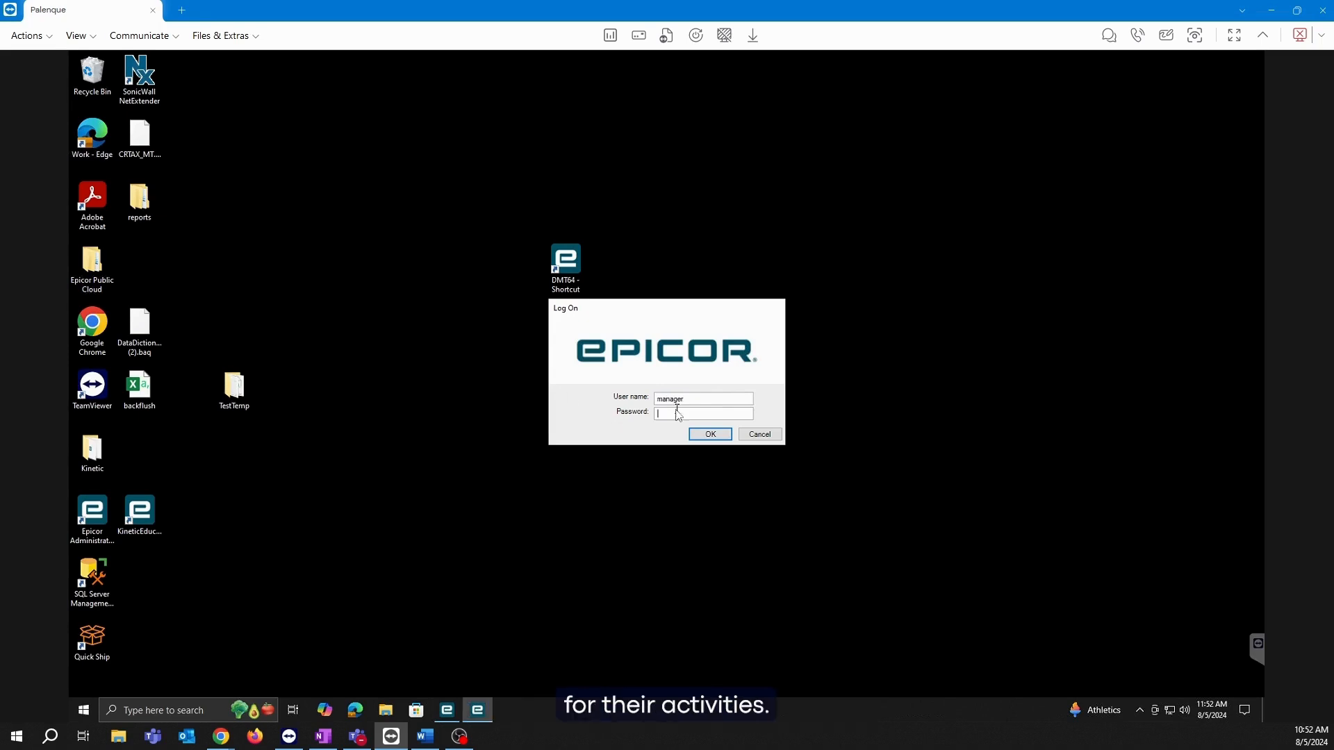
click(680, 415)
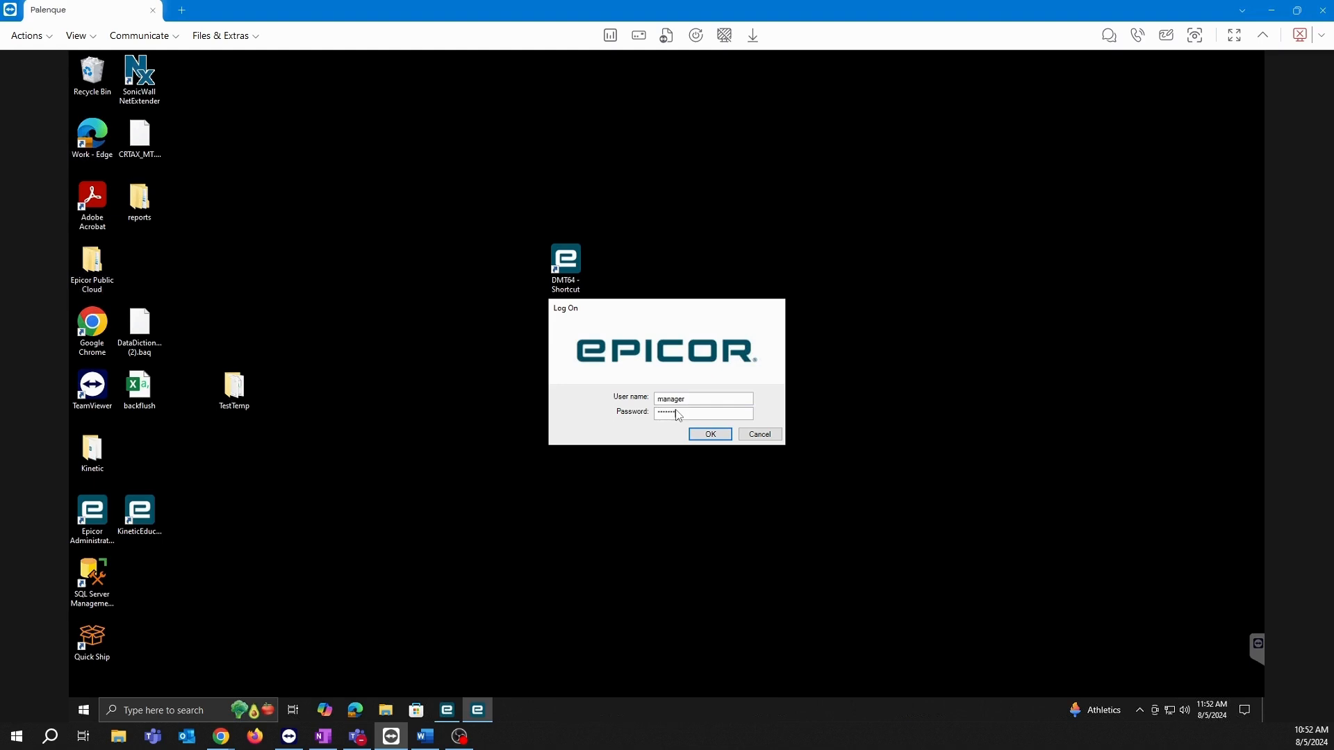
click(711, 432)
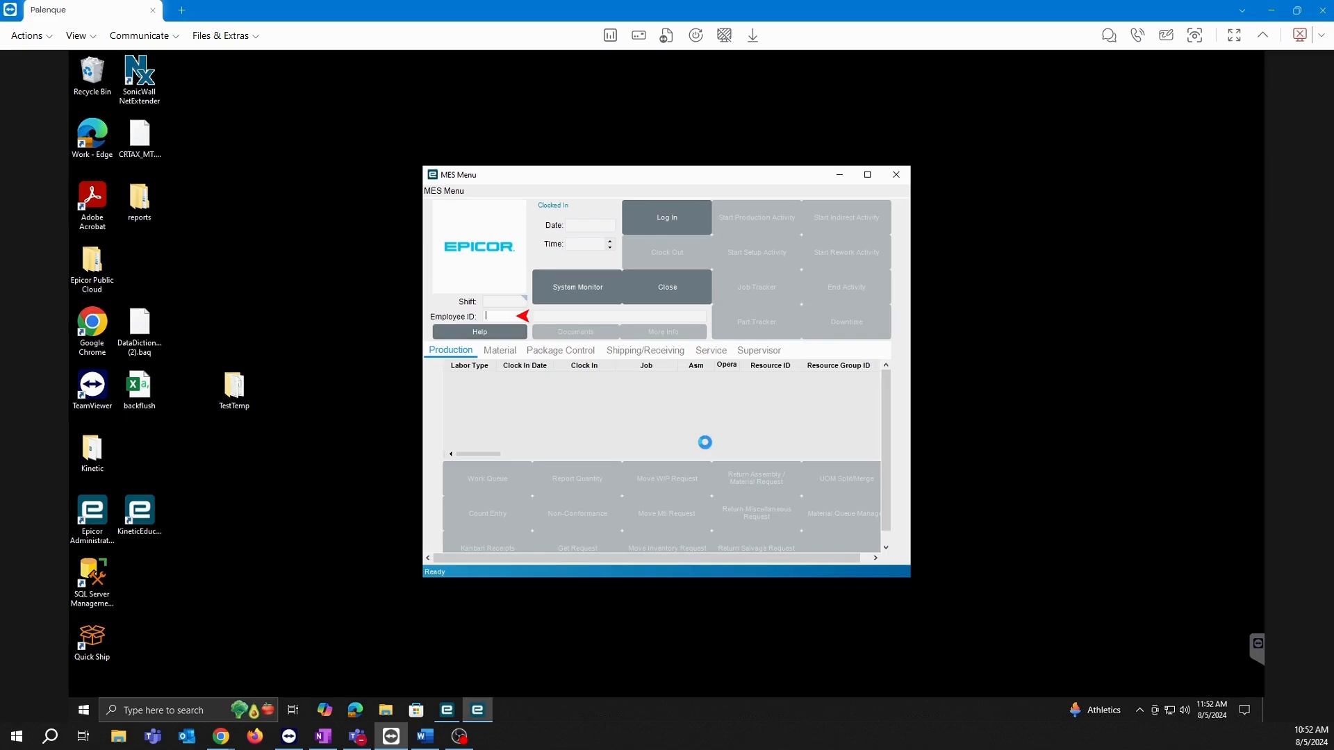
Log the employee in by Employee ID and show the MES Service functions.
text(00)
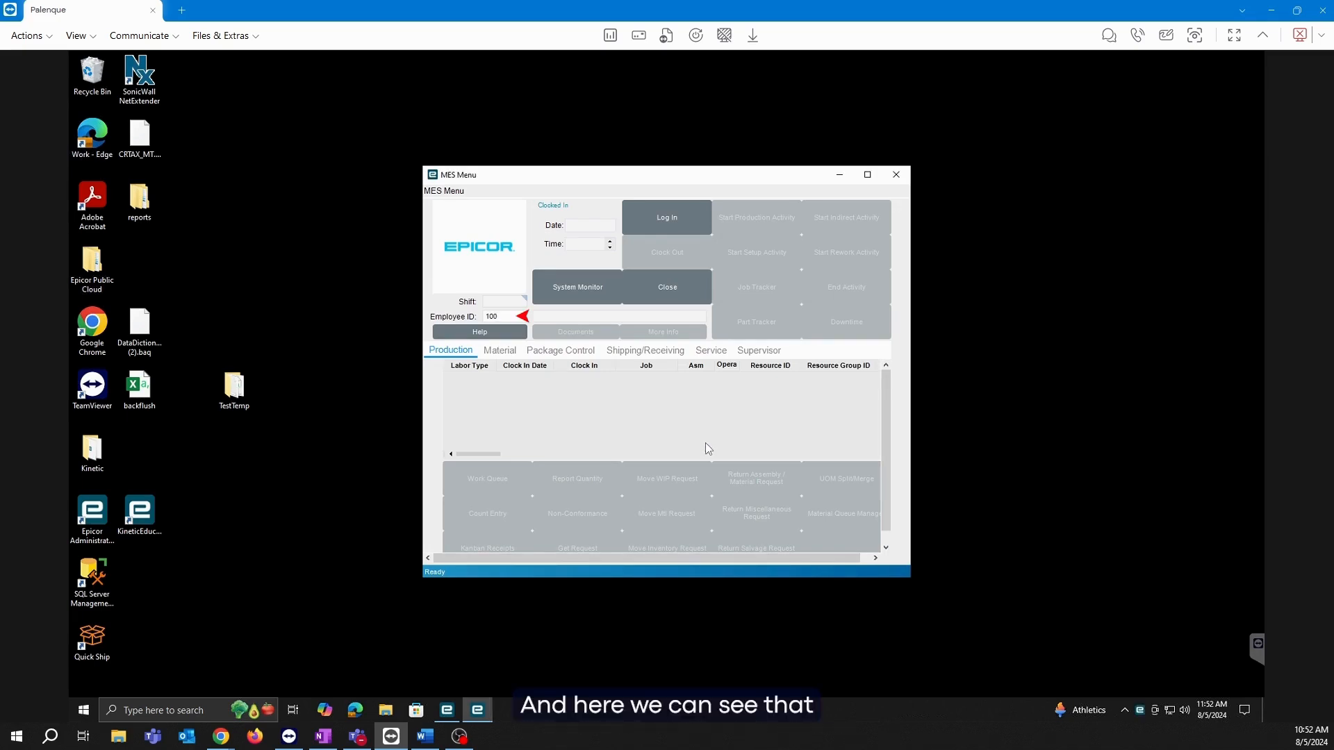
key(Tab)
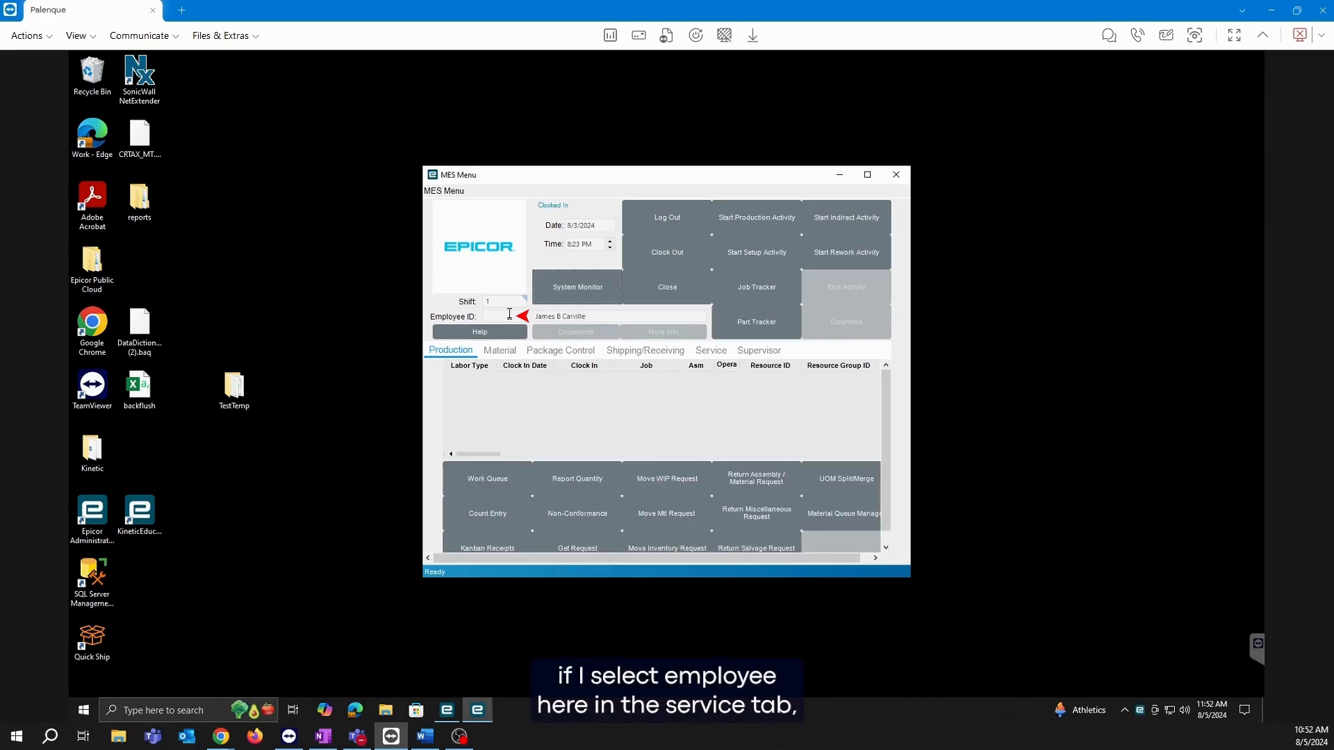
click(713, 353)
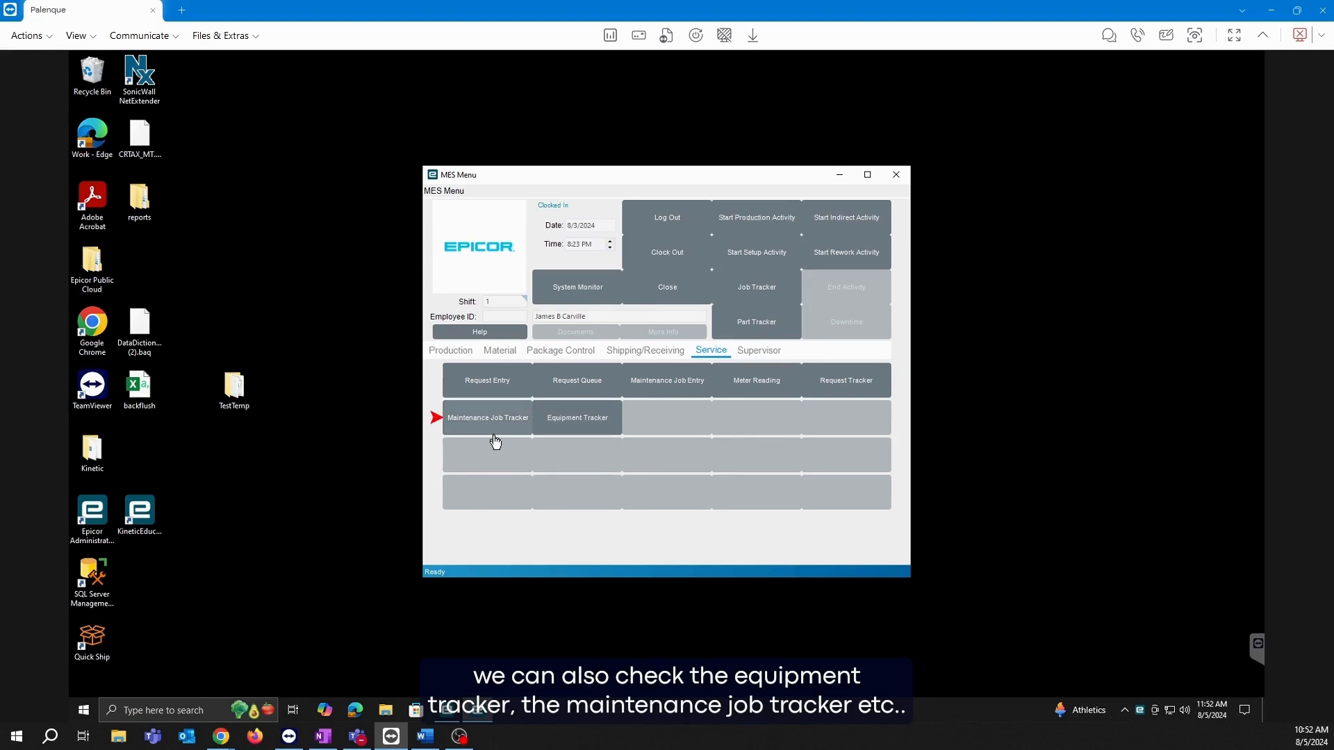
Open Equipment Tracker in Kinetic and load equipment TEST via the equipment search.
click(448, 711)
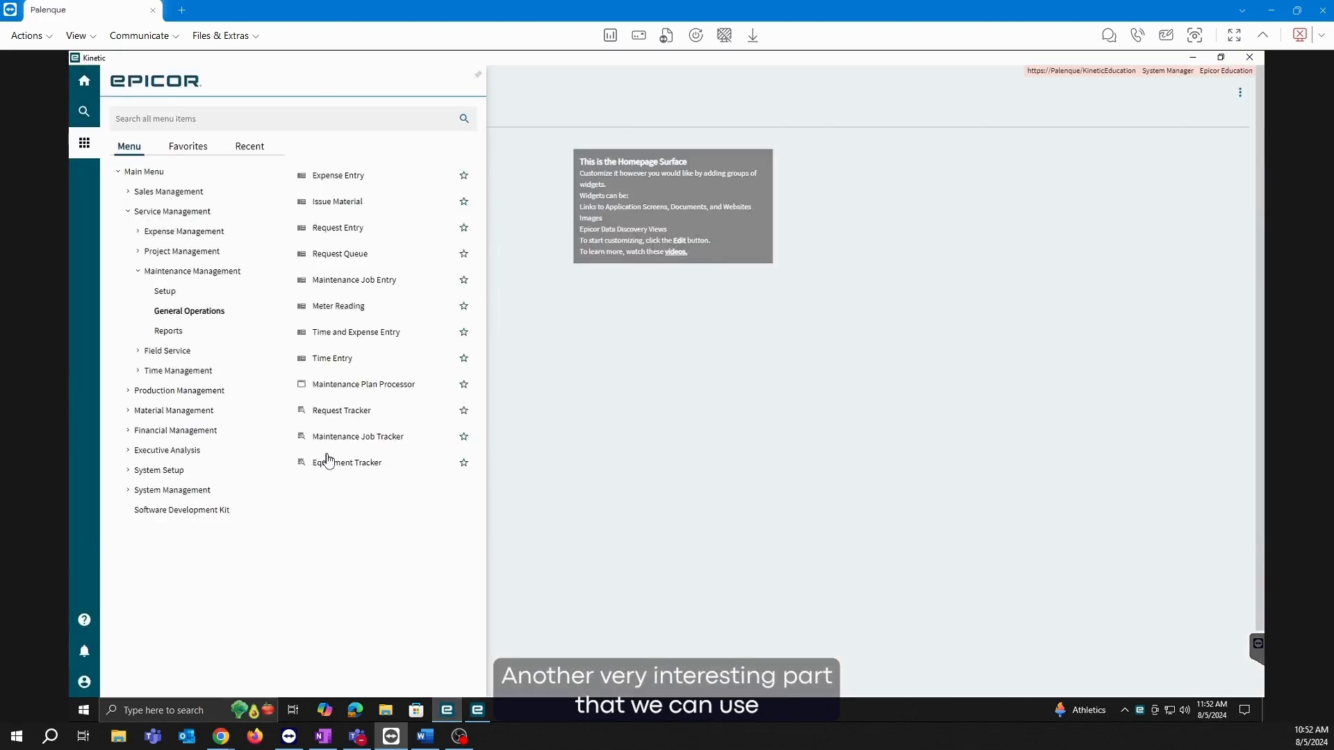
click(364, 463)
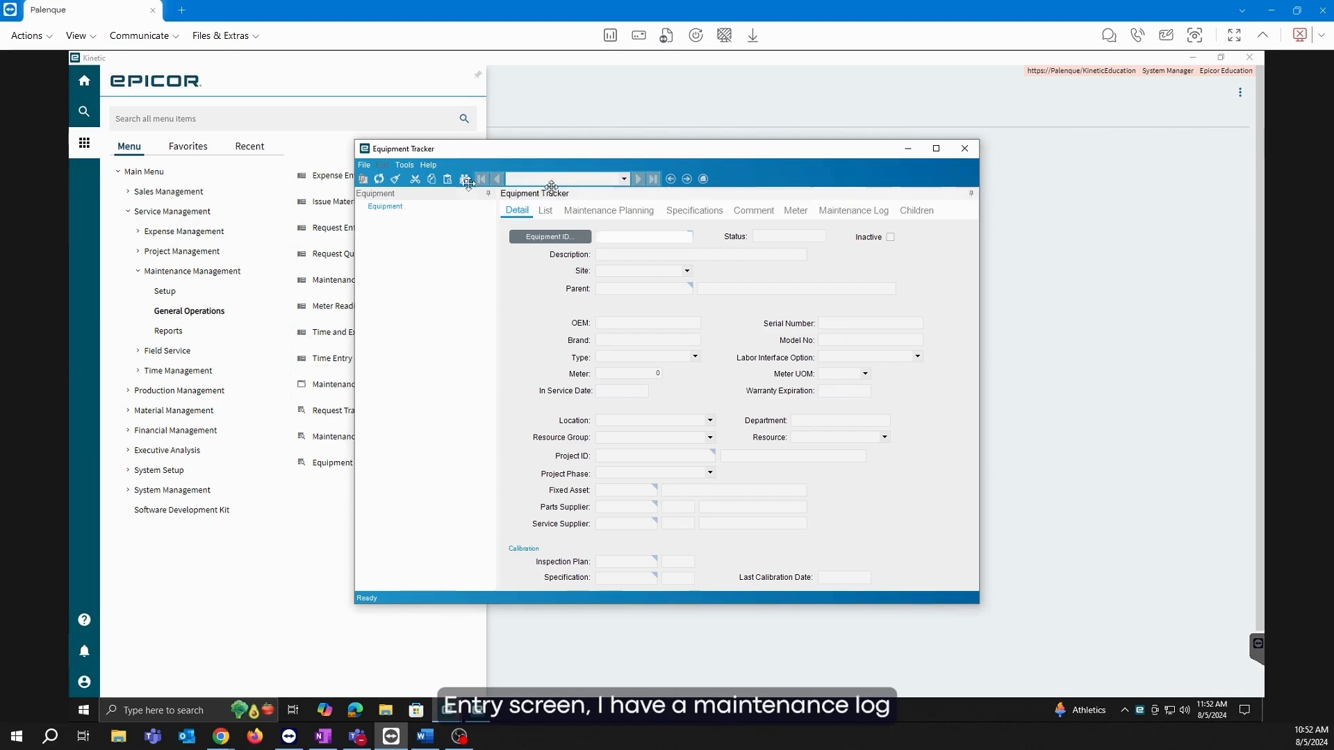
click(843, 221)
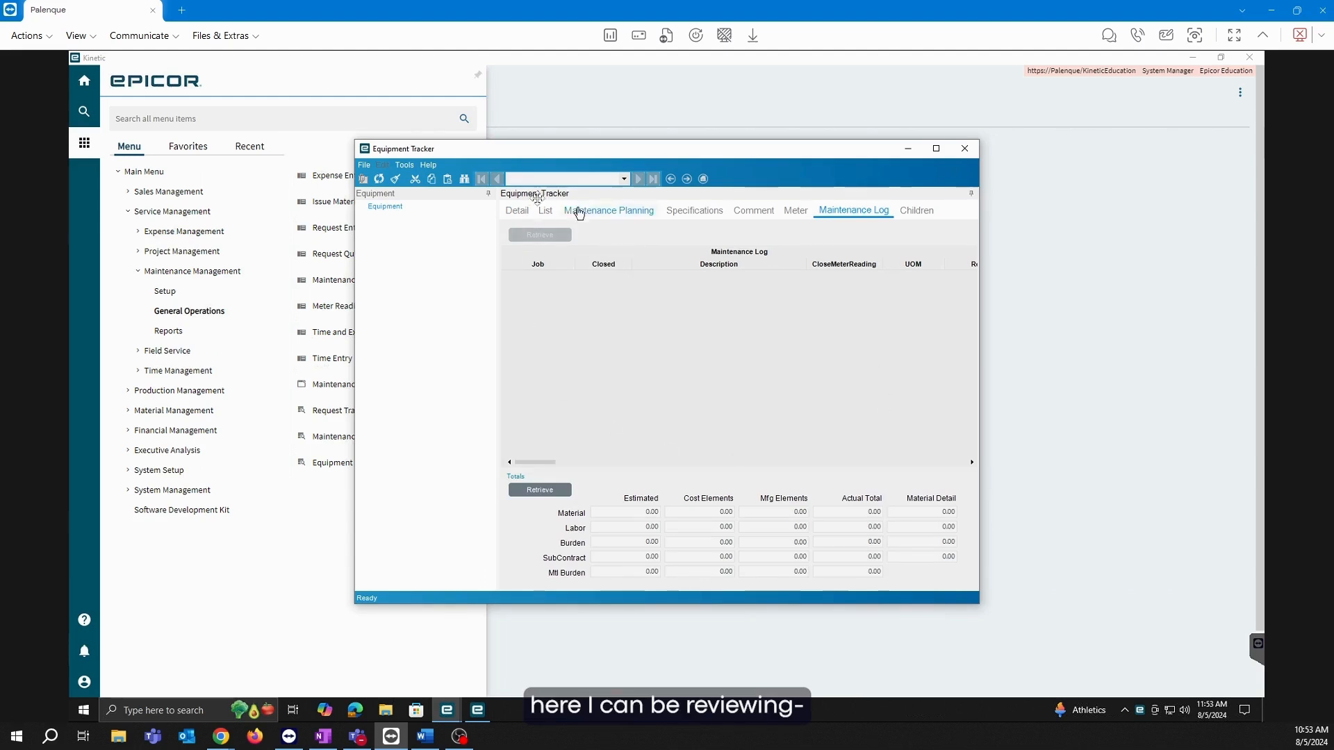
click(517, 211)
click(549, 236)
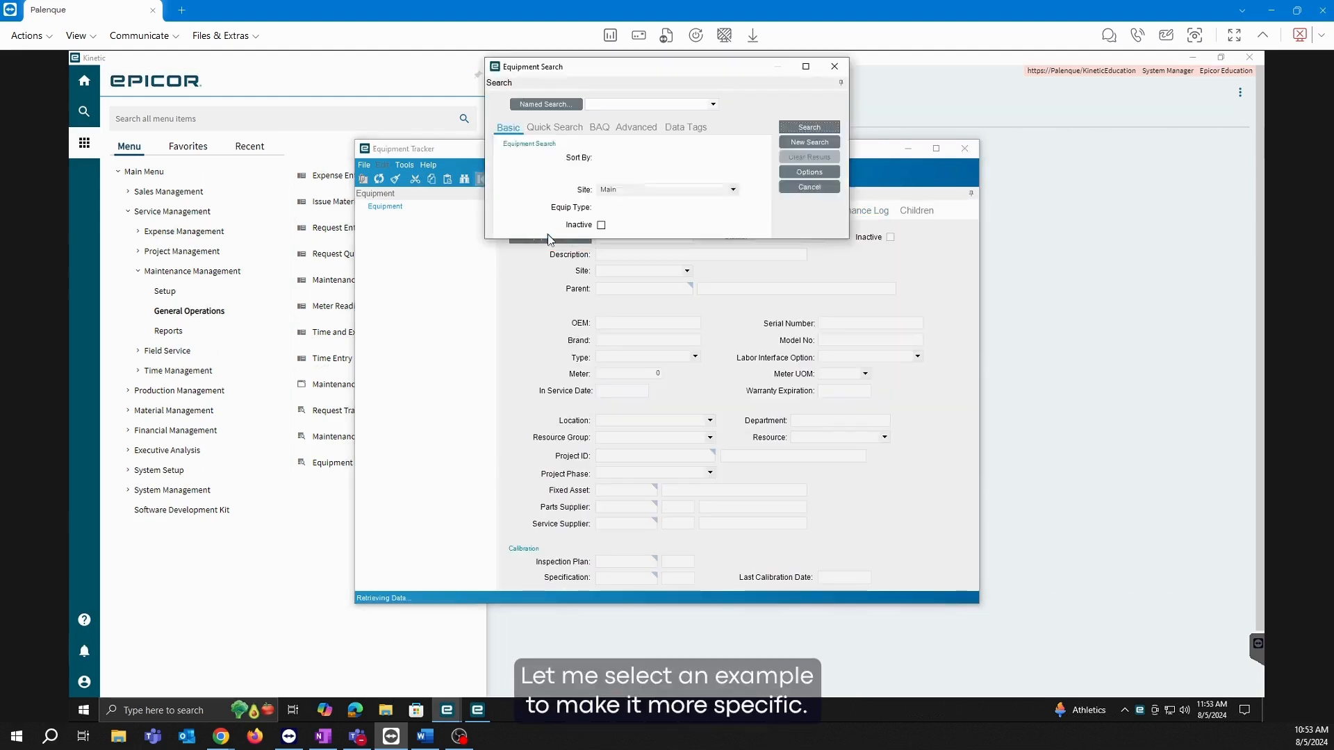
click(822, 128)
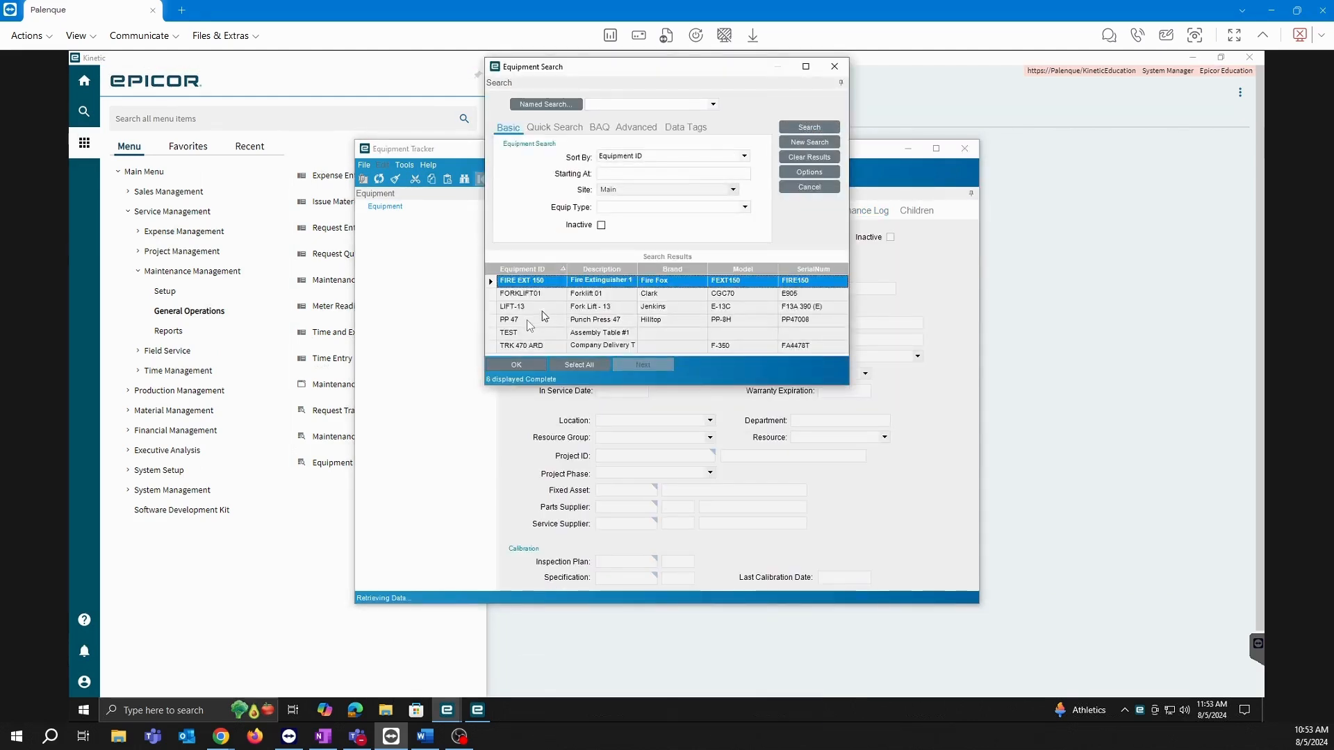
double_click(518, 333)
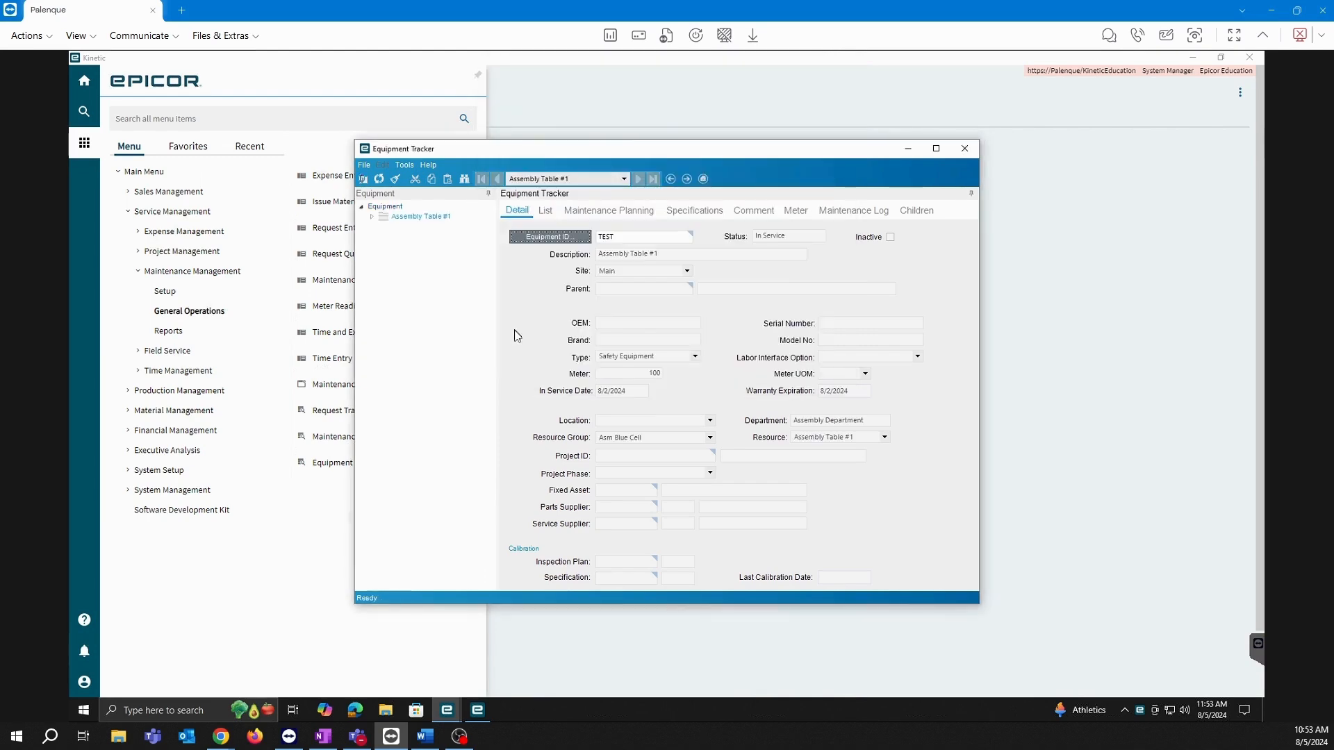
Retrieve TEST's maintenance log showing job MT2440, then close Equipment Tracker.
click(858, 218)
click(556, 235)
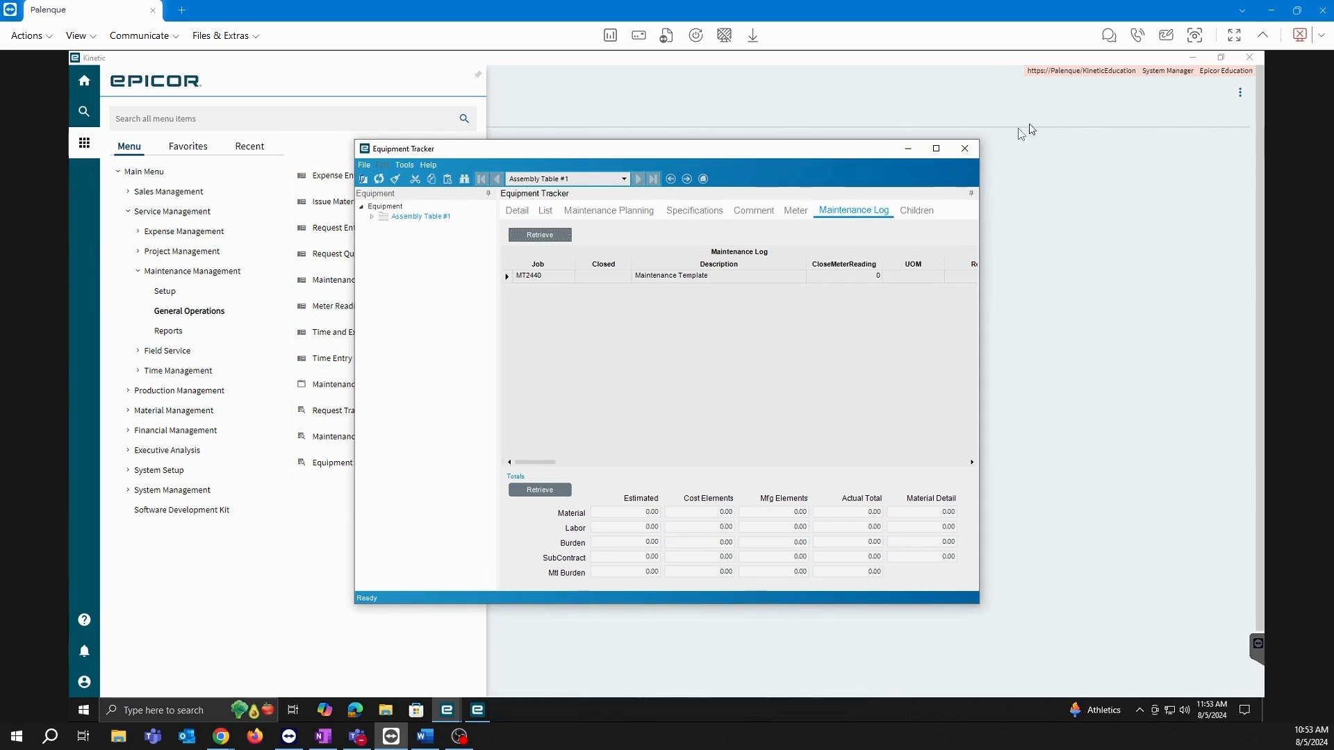
click(970, 151)
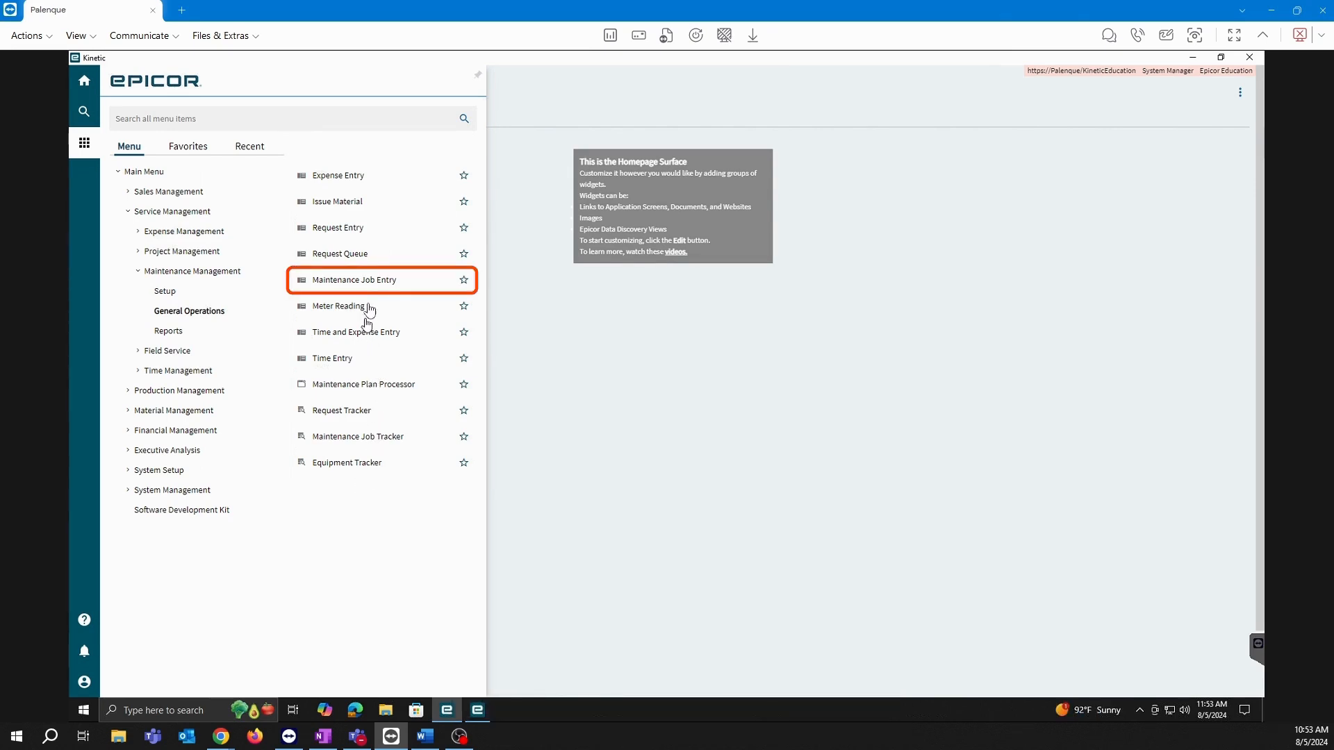
Create new maintenance job MT2442 and assign it equipment TEST, Assembly Table #1.
click(372, 279)
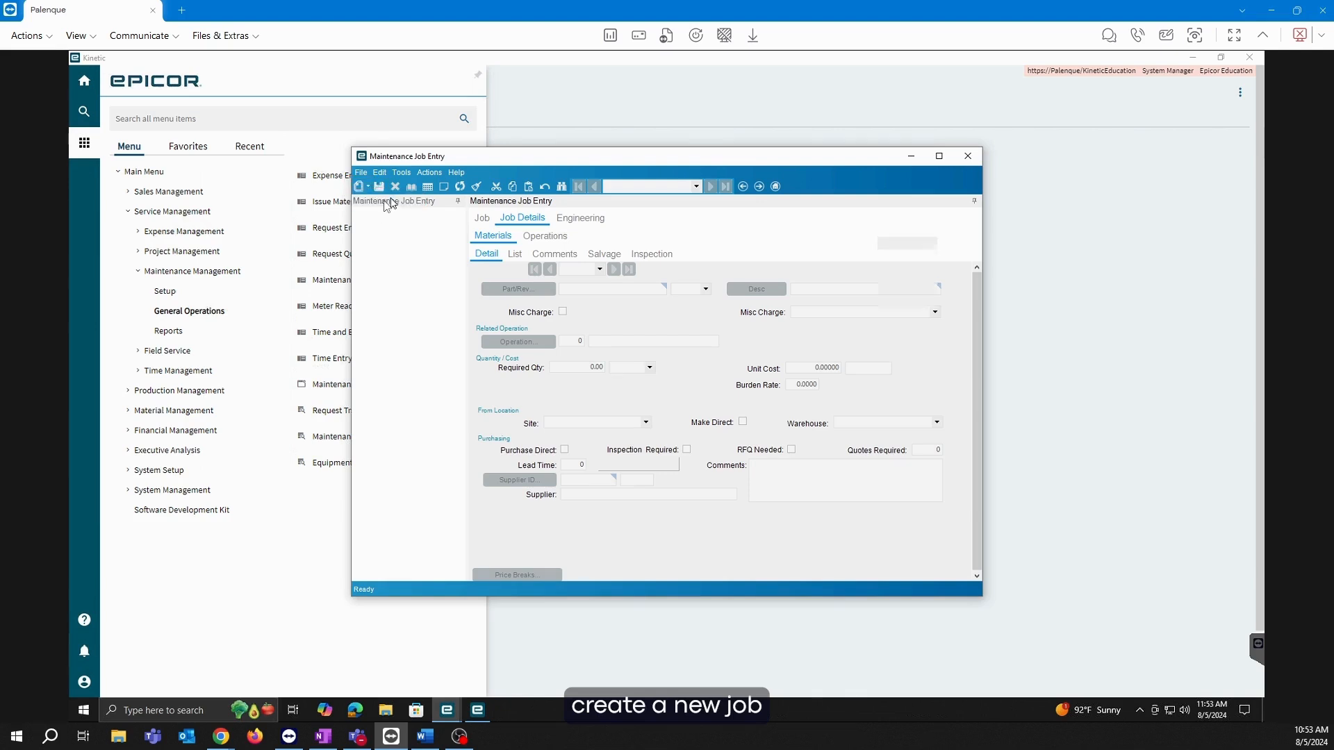
click(740, 376)
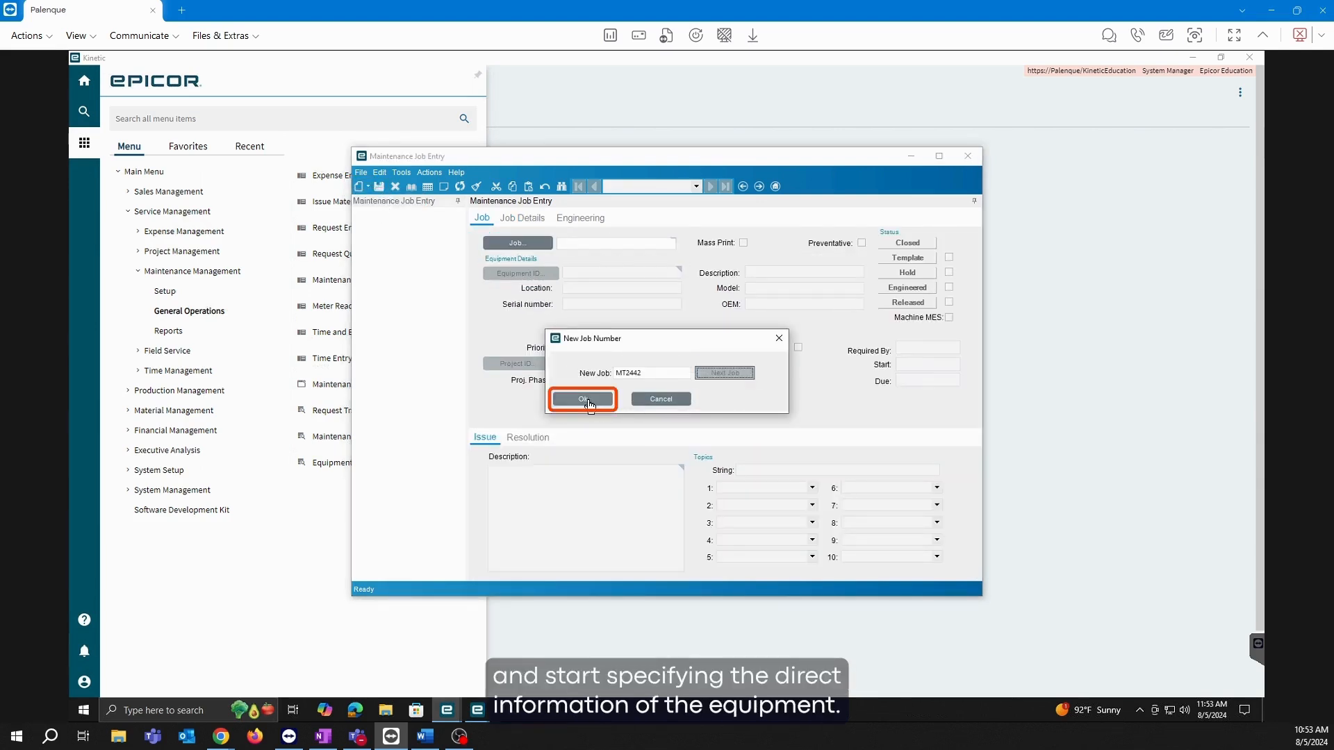
click(583, 400)
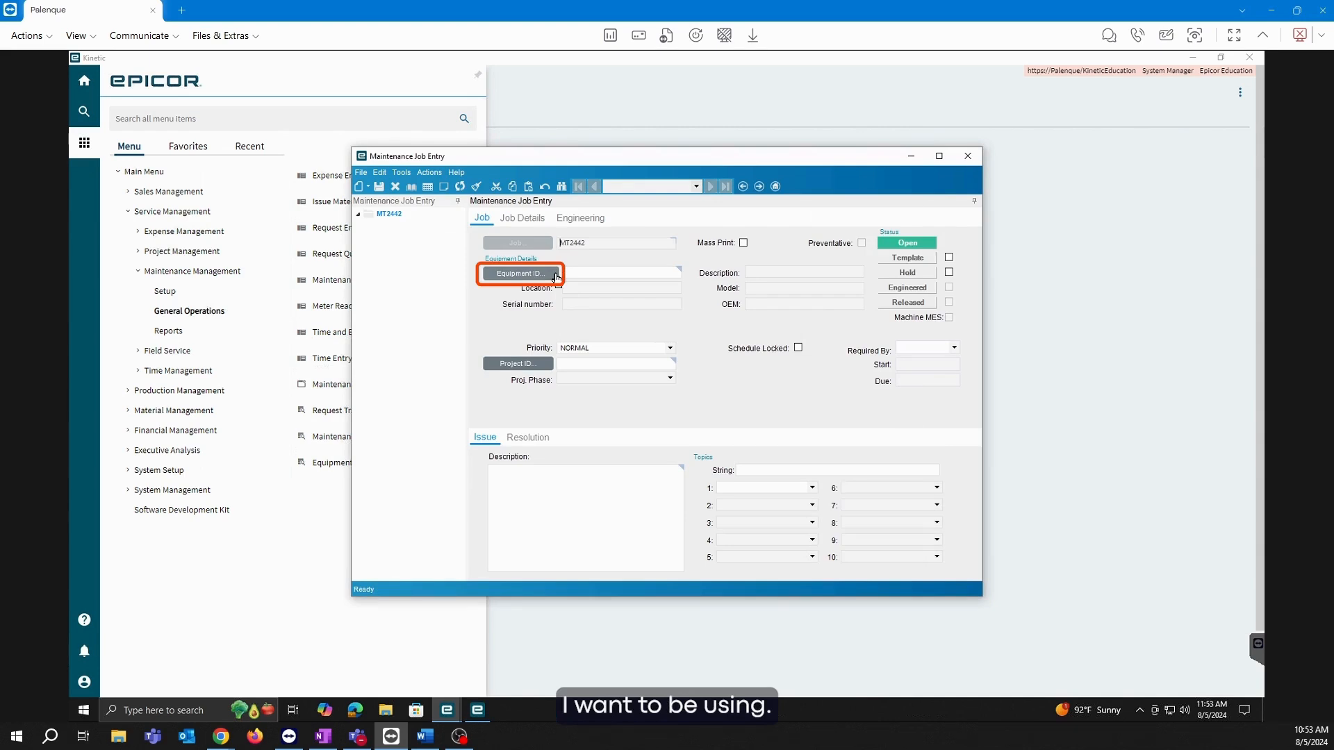
click(555, 274)
click(809, 127)
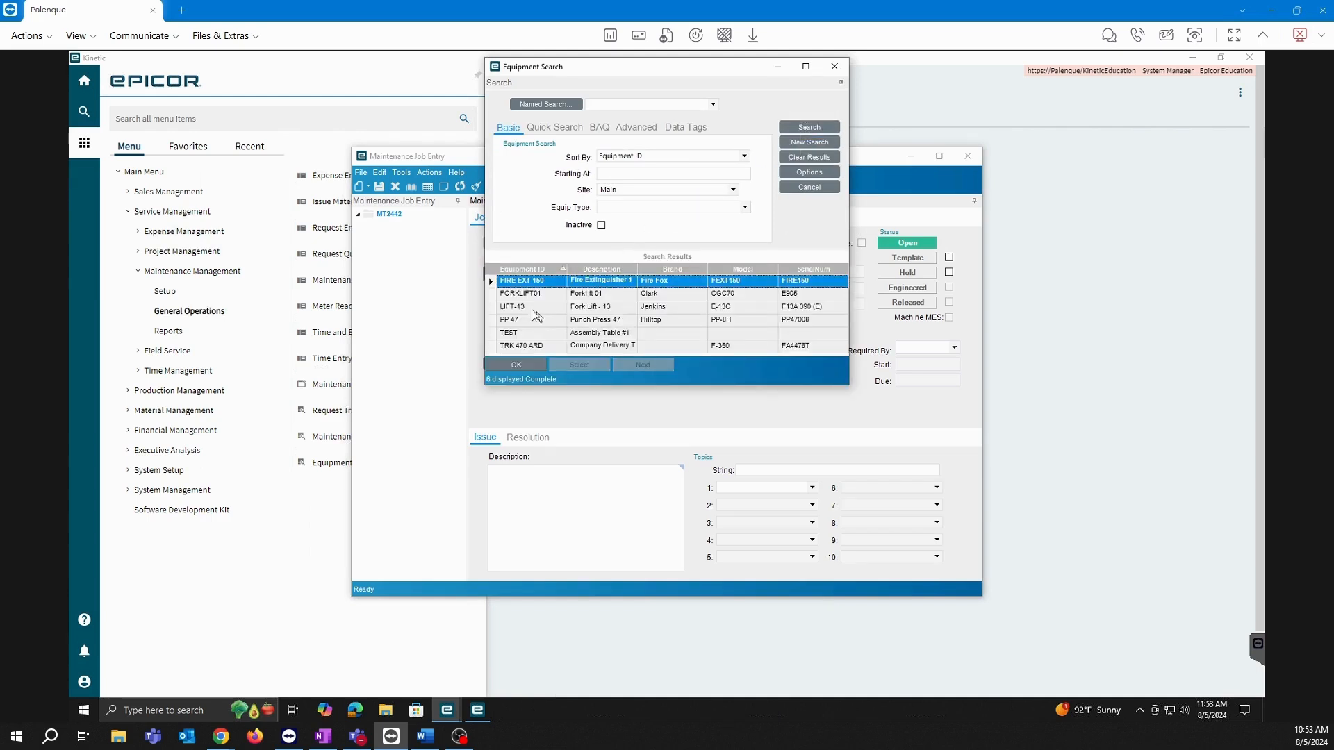
double_click(515, 332)
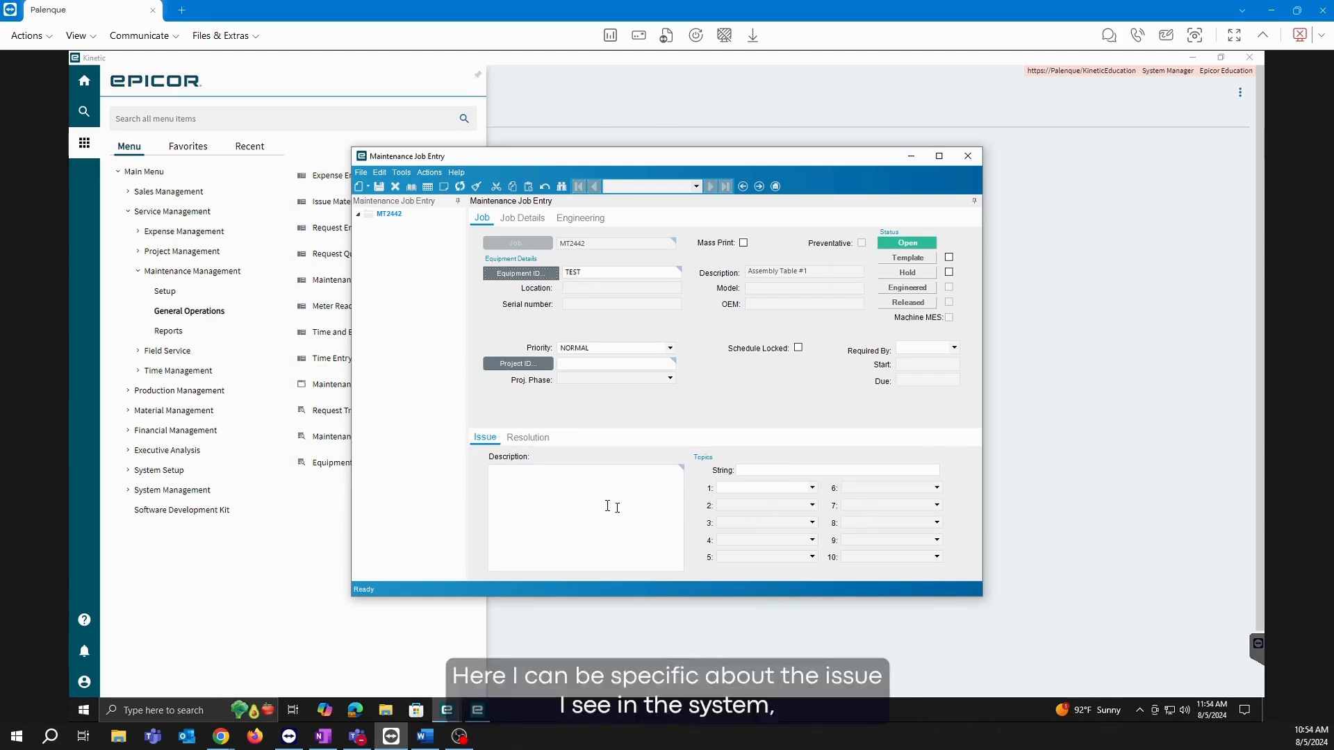
Set the job's issue topics to Electric and Shock, then glance at Job Details.
click(543, 492)
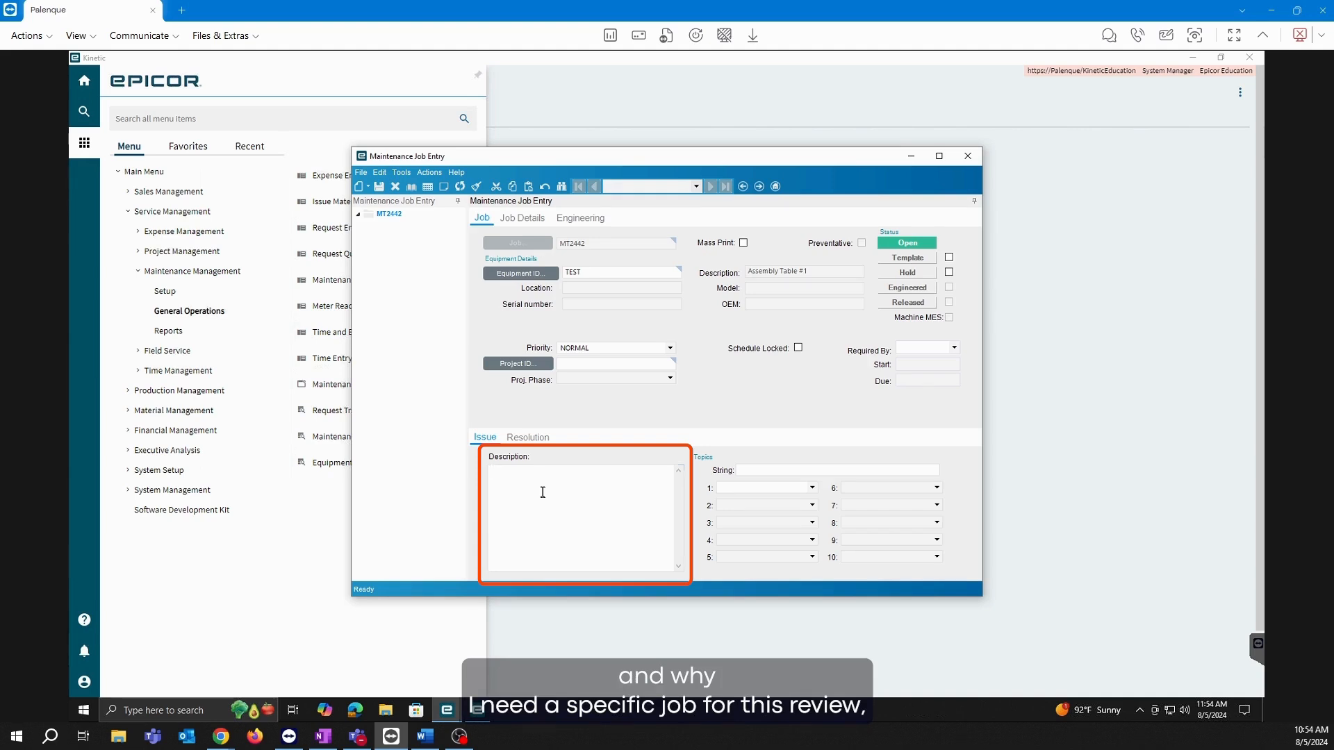
click(810, 489)
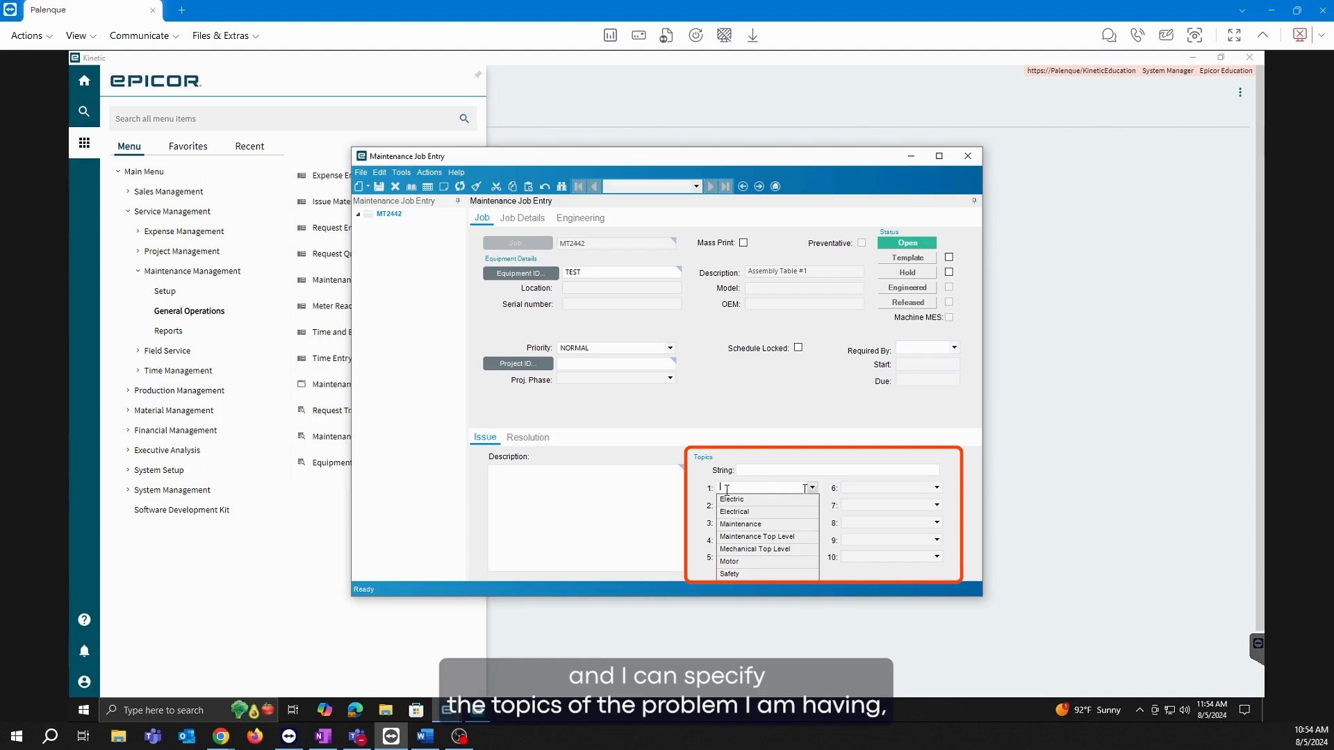
click(744, 501)
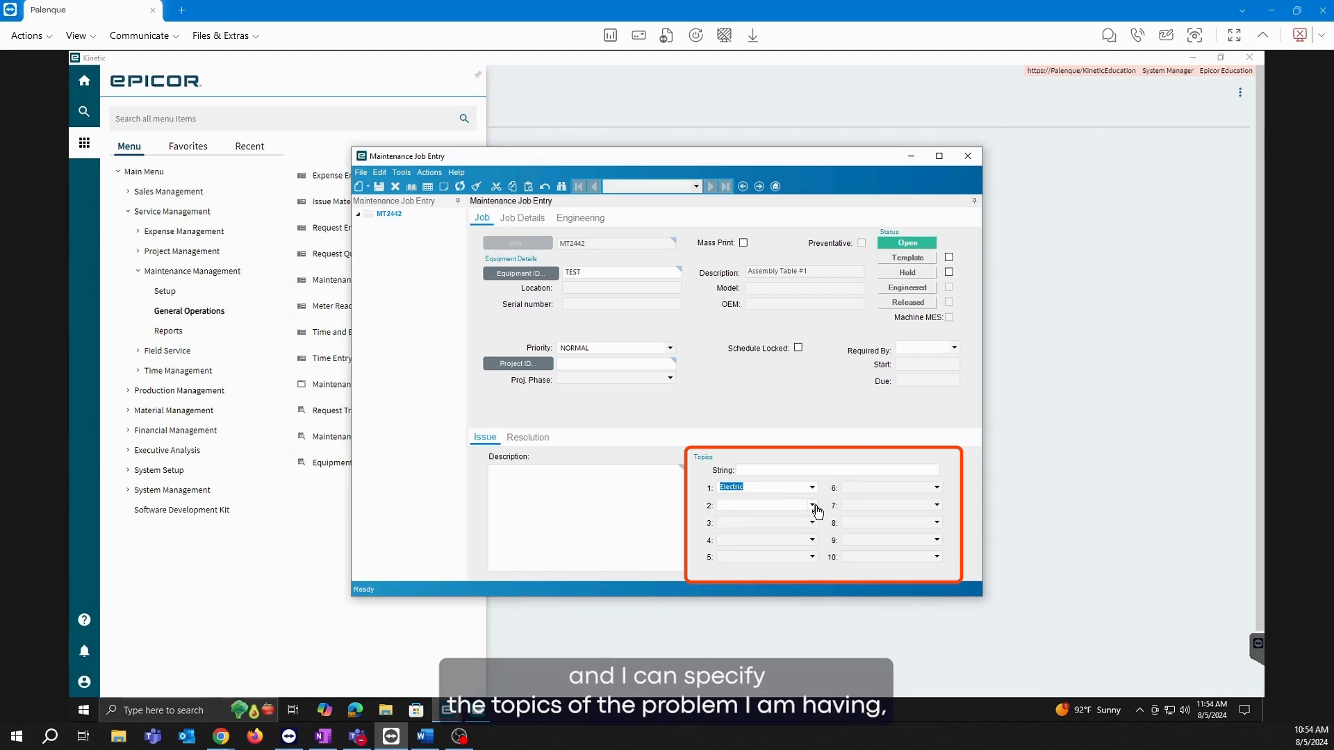
click(813, 506)
click(738, 527)
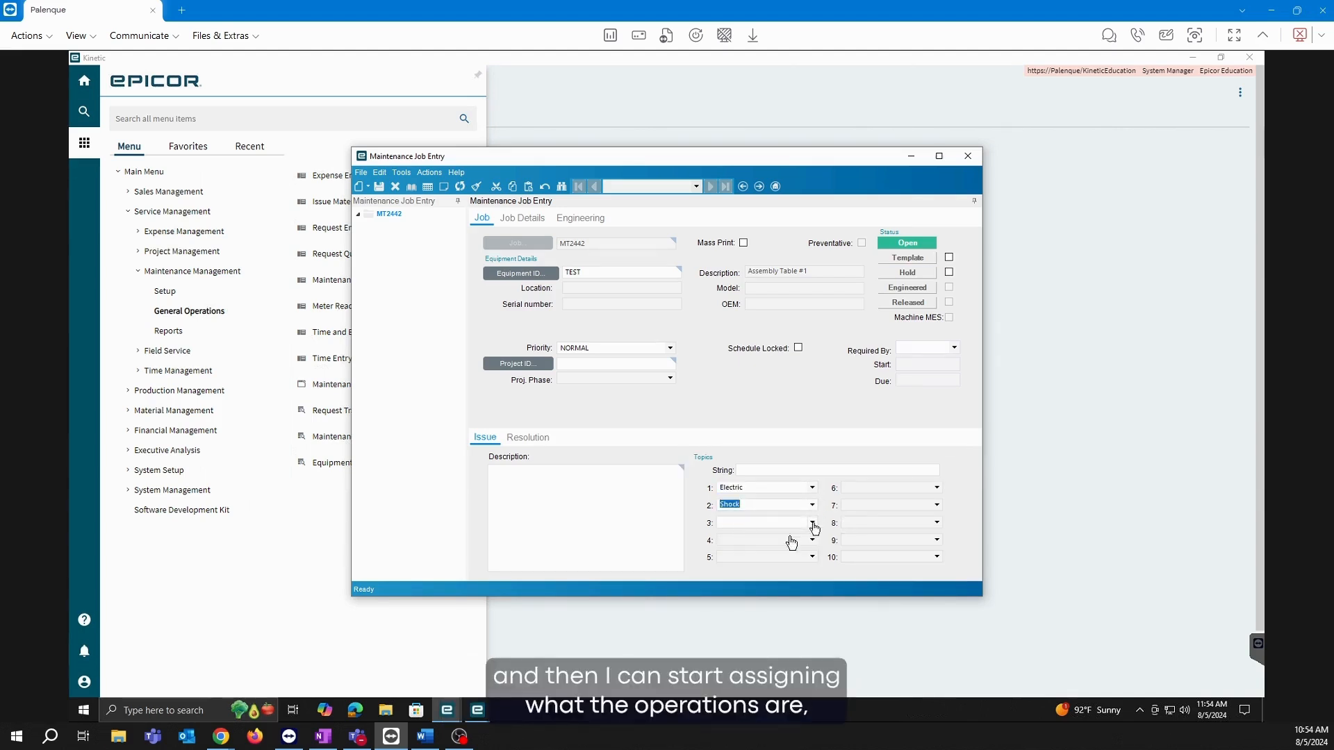
click(813, 523)
click(785, 408)
click(522, 218)
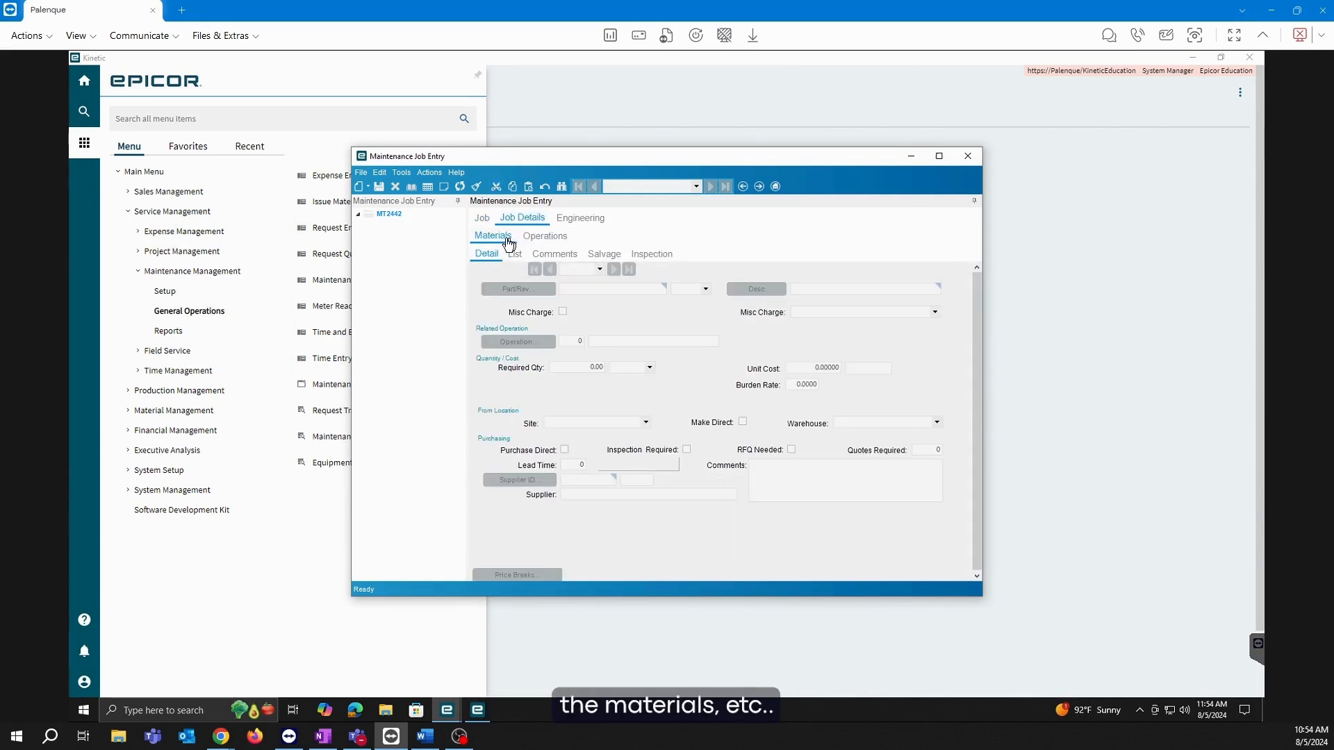
click(482, 219)
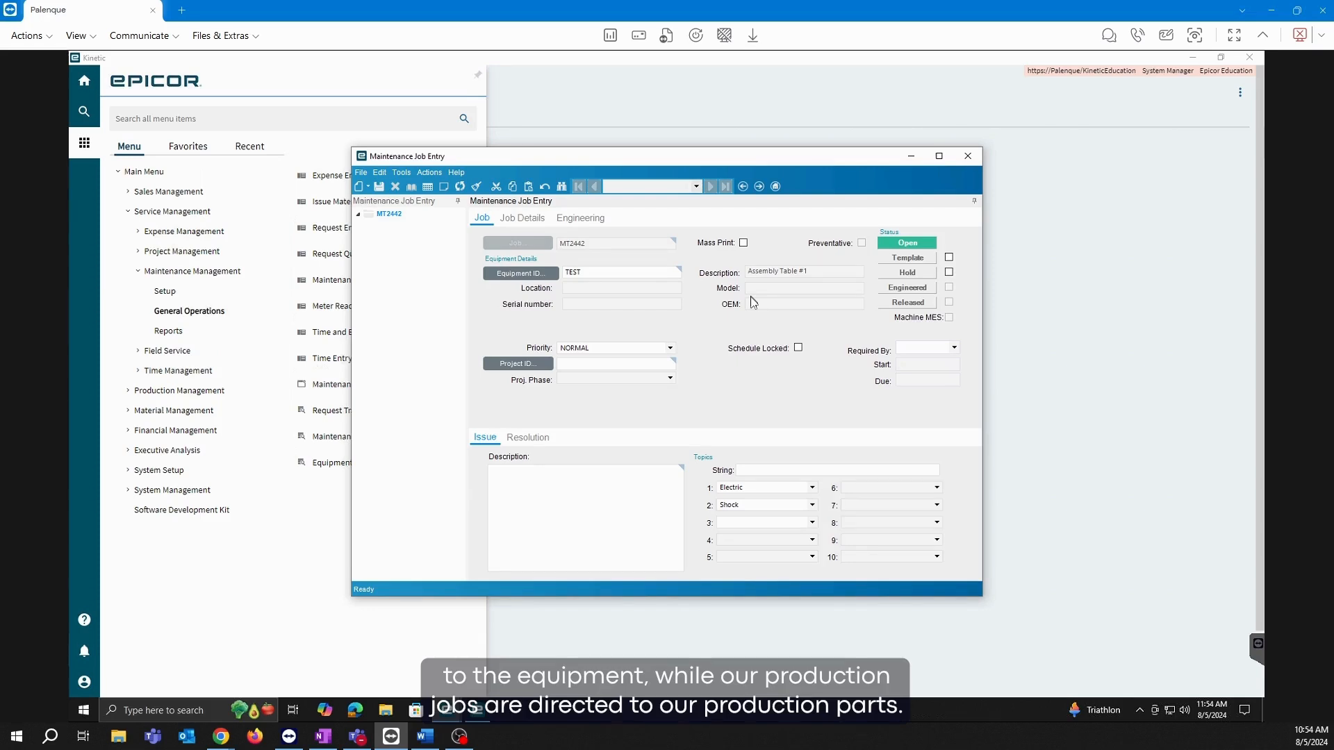
Discard the unsaved job, open and close Job Closing via a 'jo' menu search, then clear the search.
click(968, 155)
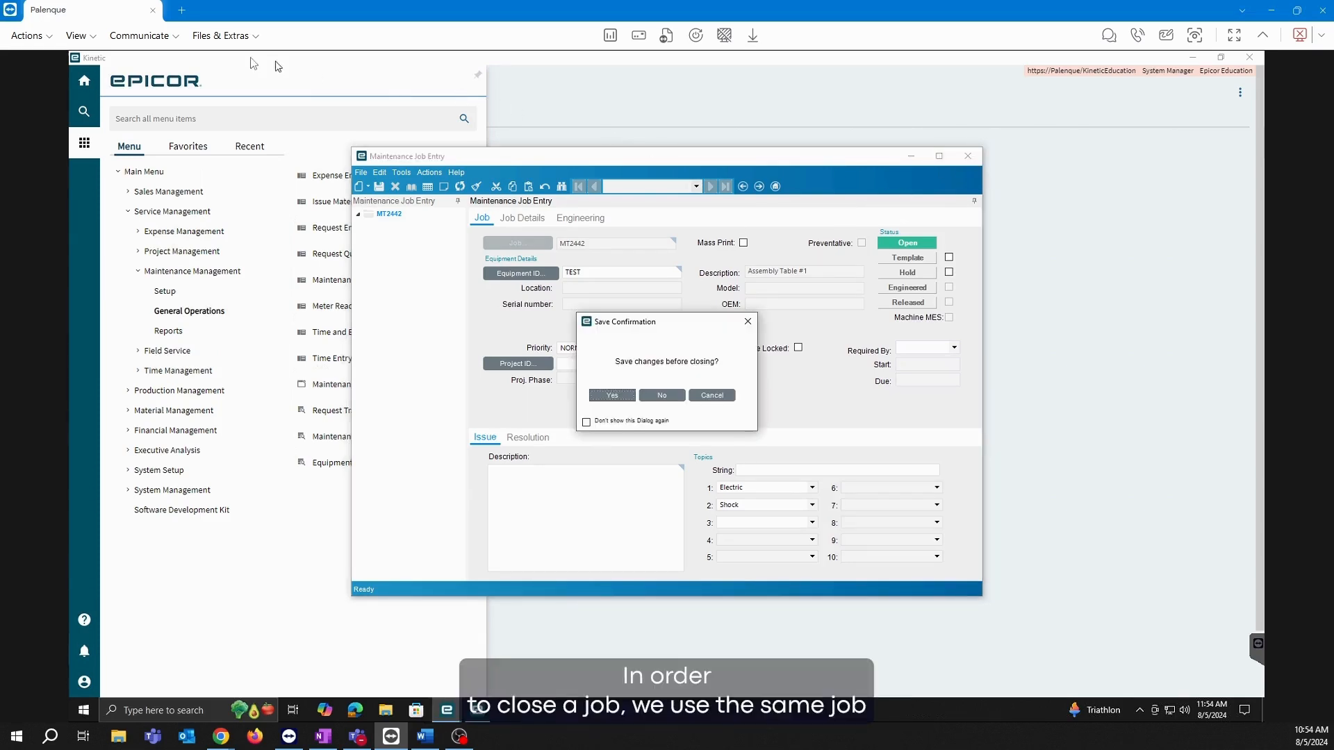
click(657, 393)
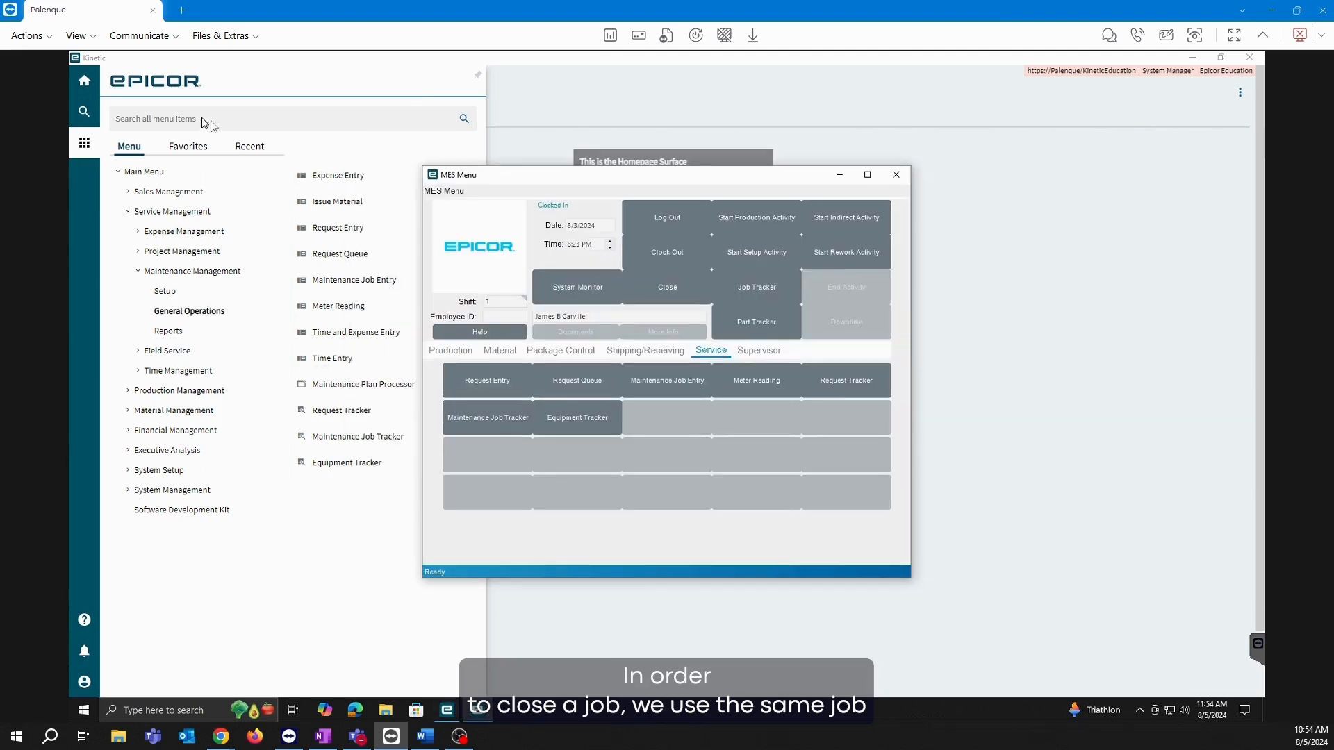
click(178, 117)
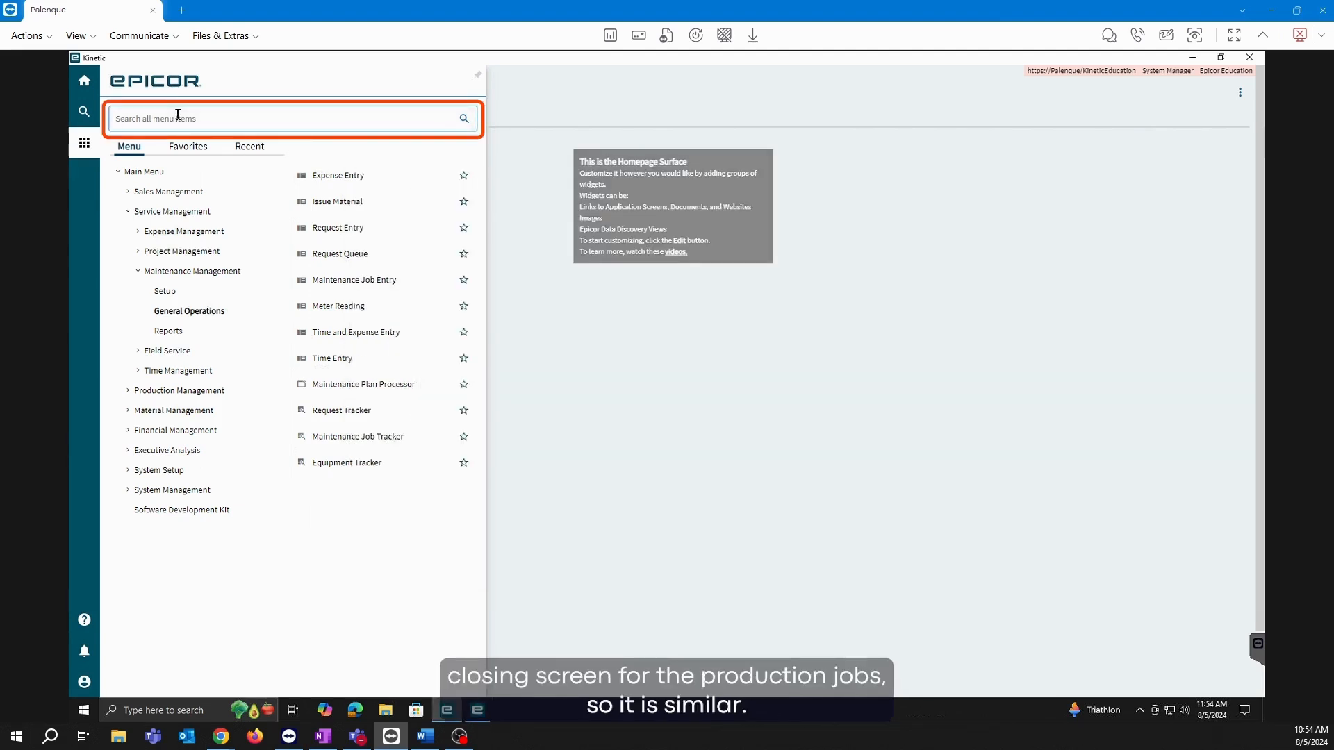
text(job c)
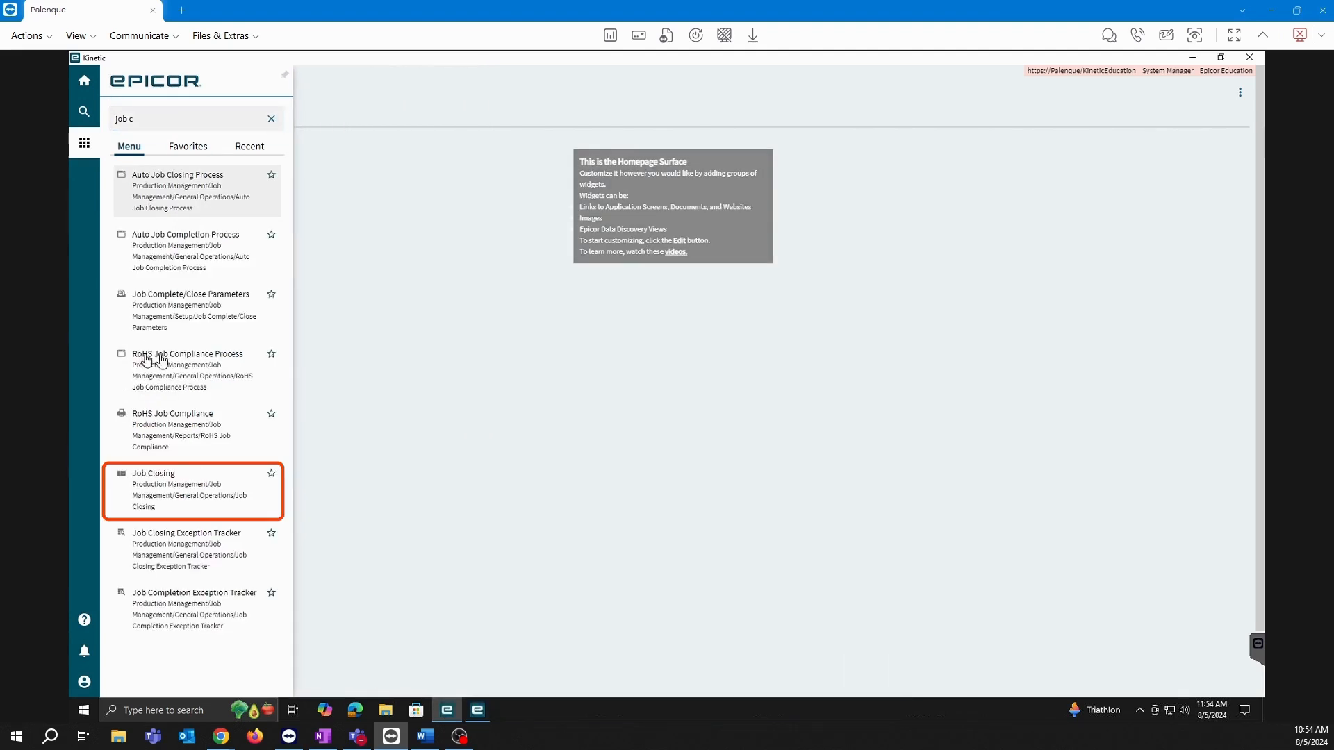
click(165, 487)
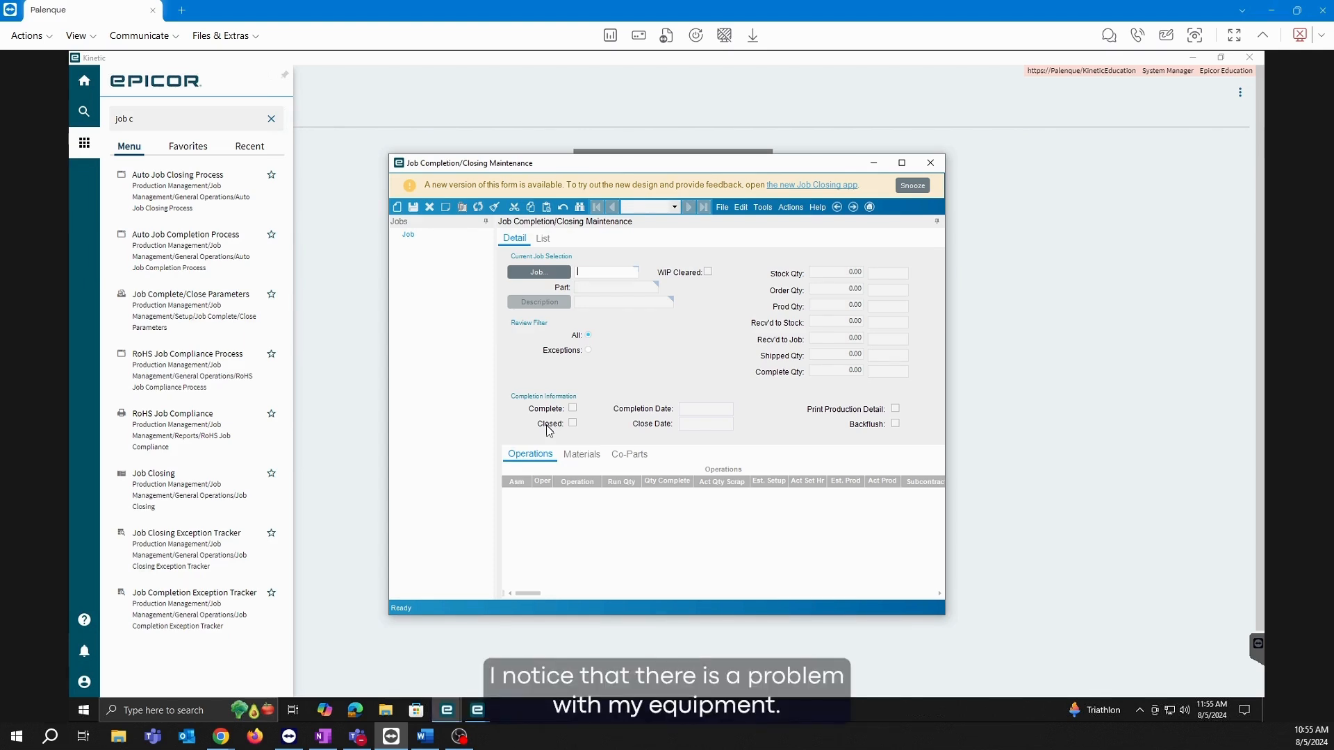
click(931, 162)
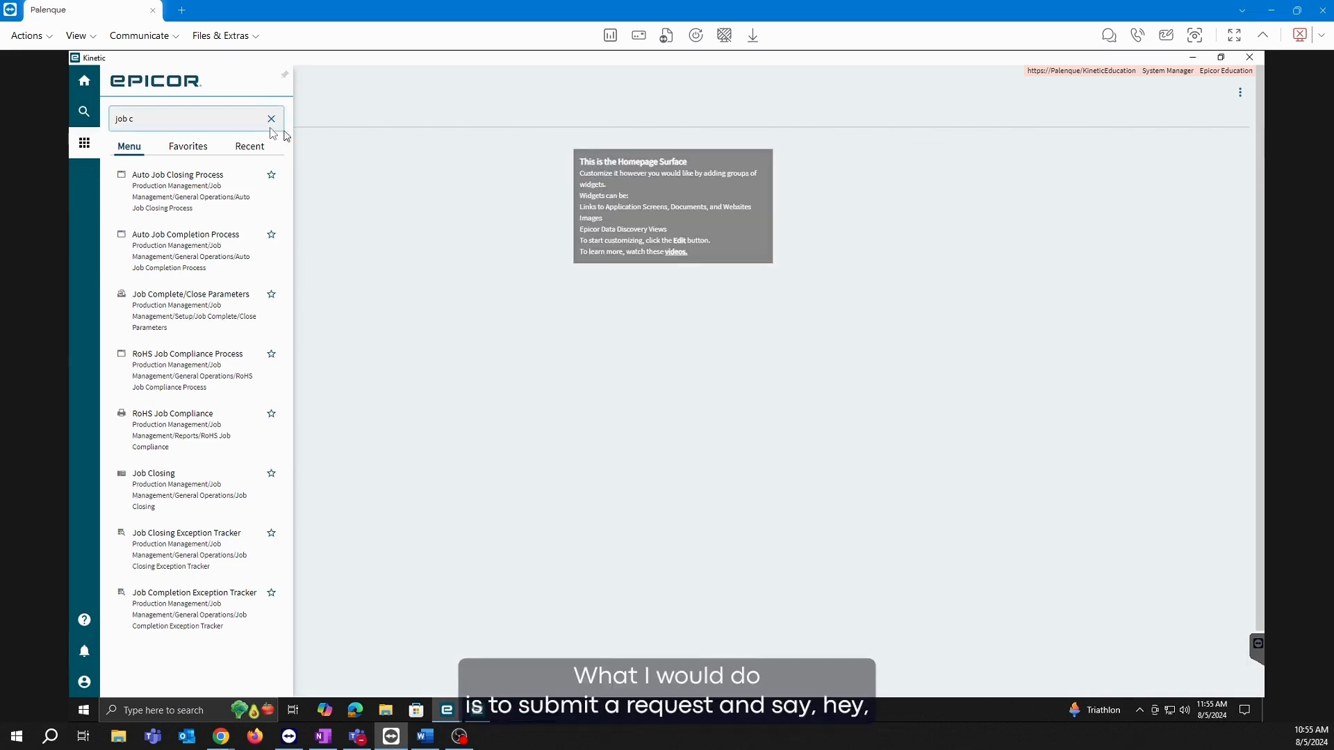
click(271, 119)
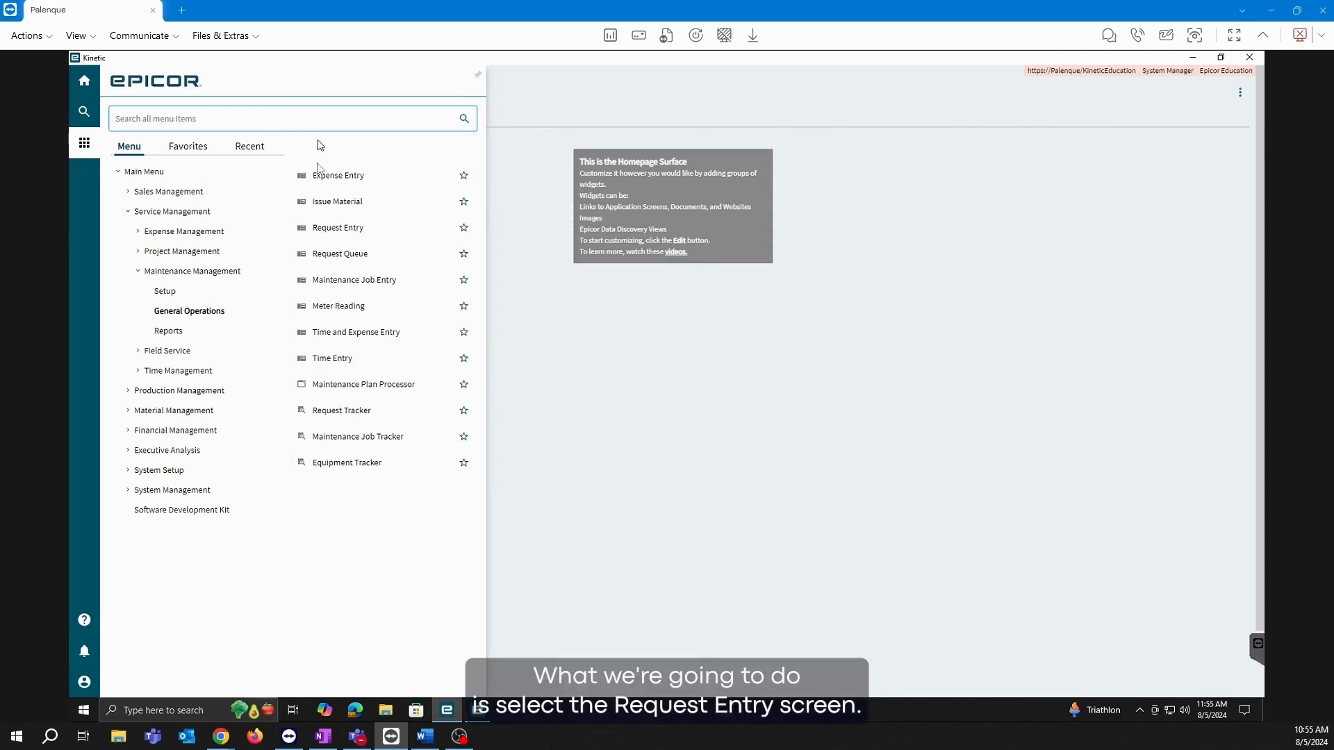
click(321, 231)
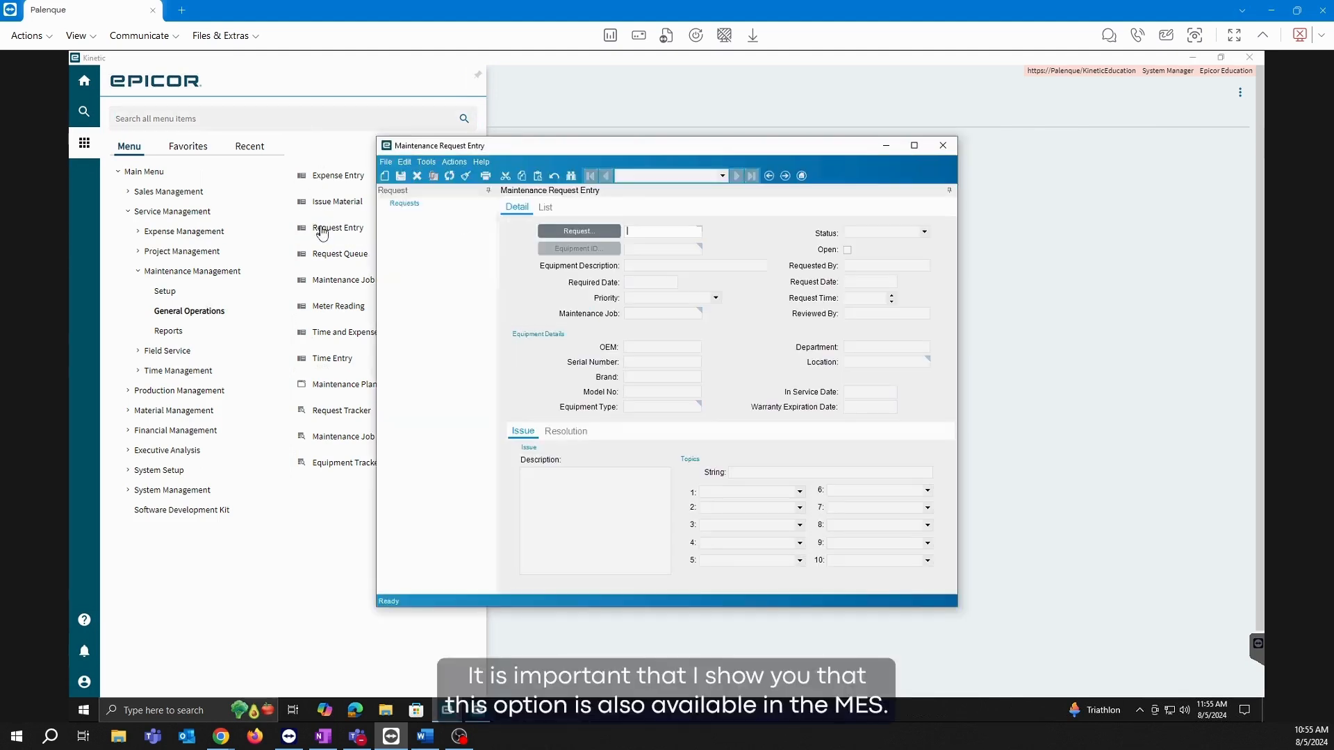
click(476, 716)
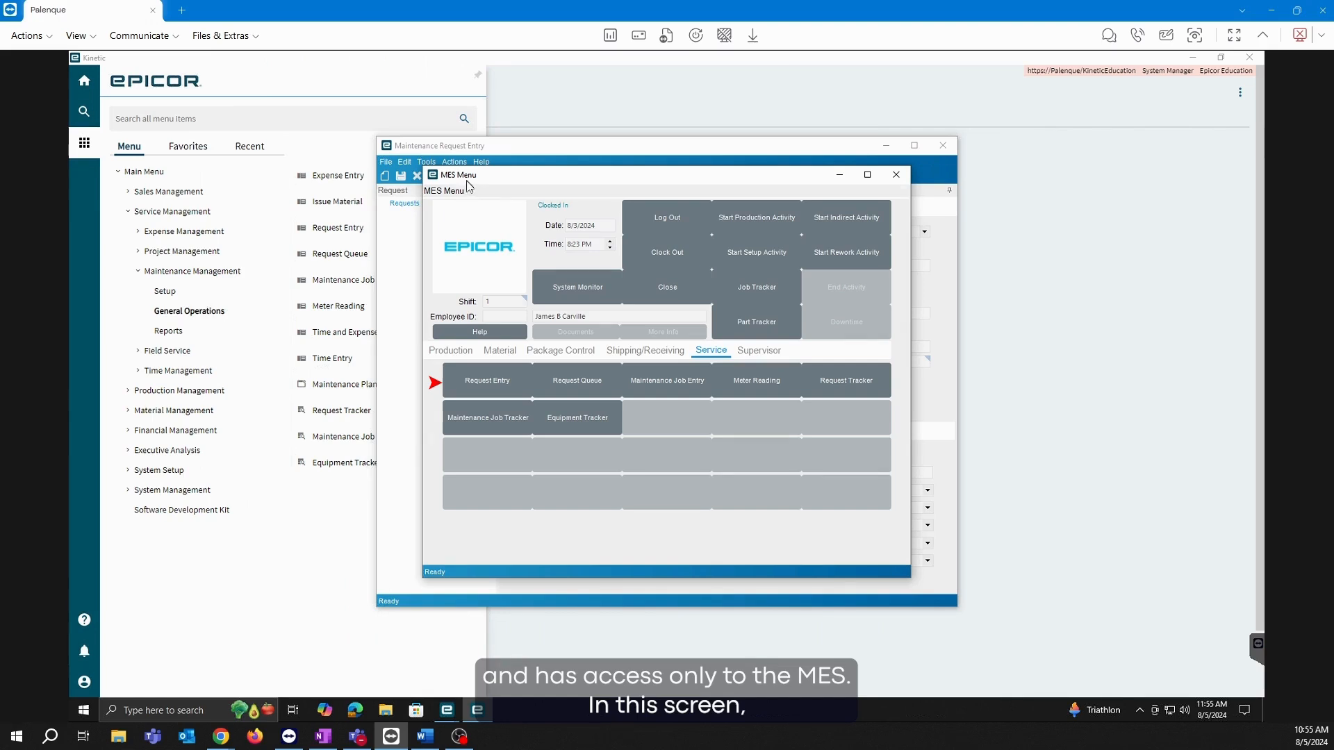
click(510, 143)
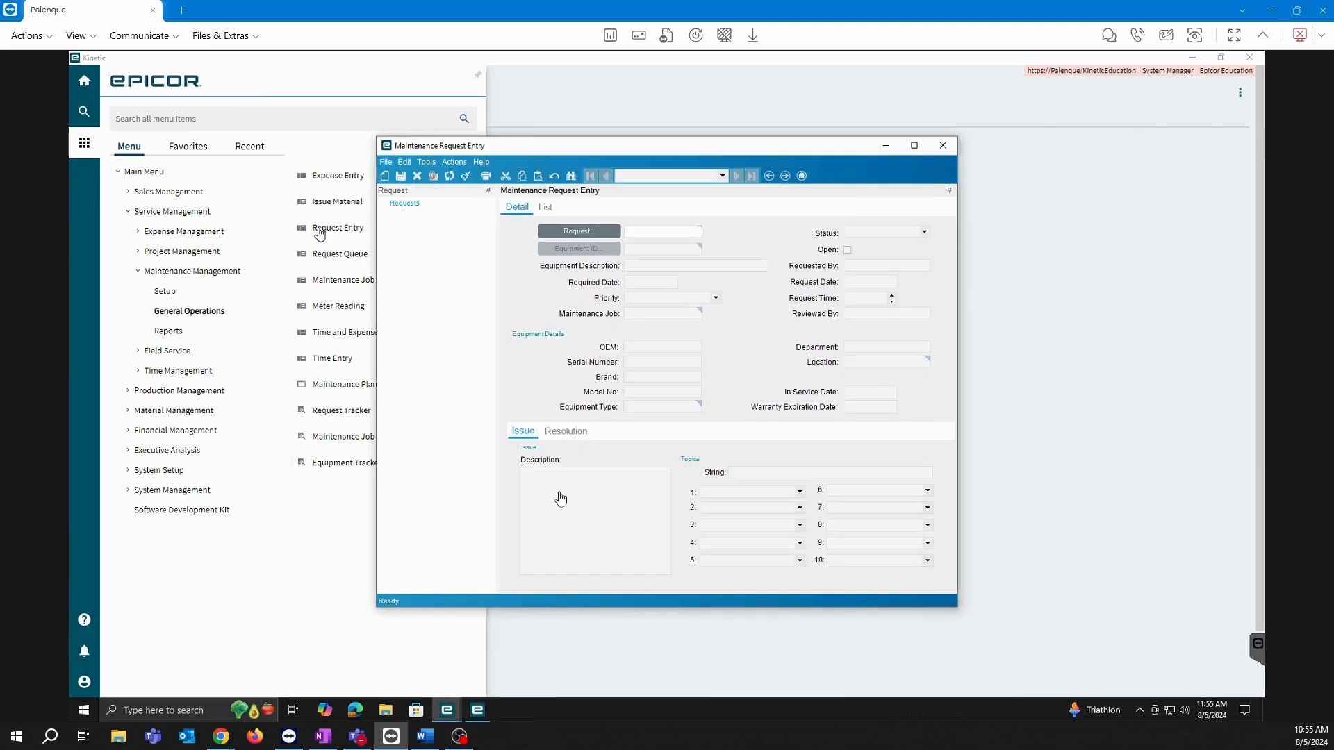
click(384, 176)
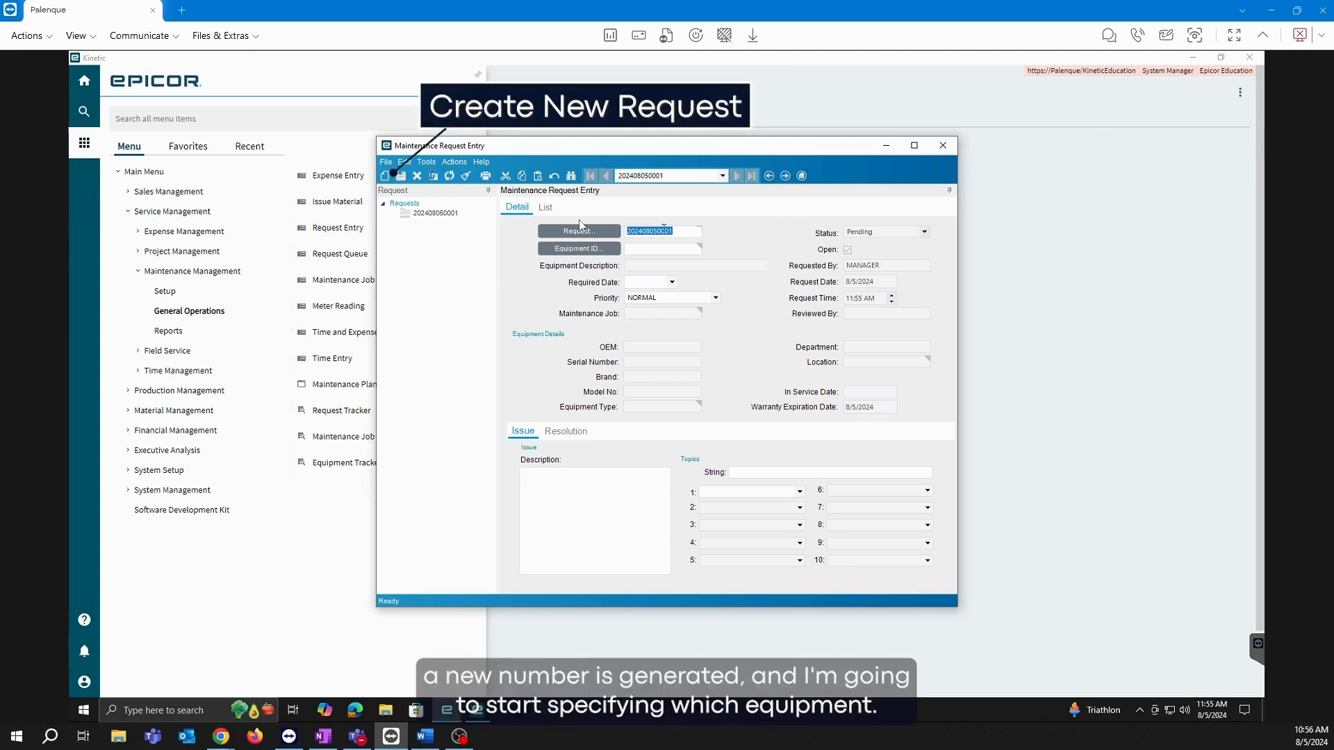
Assign equipment TEST, Assembly Table #1, to the maintenance request.
click(678, 232)
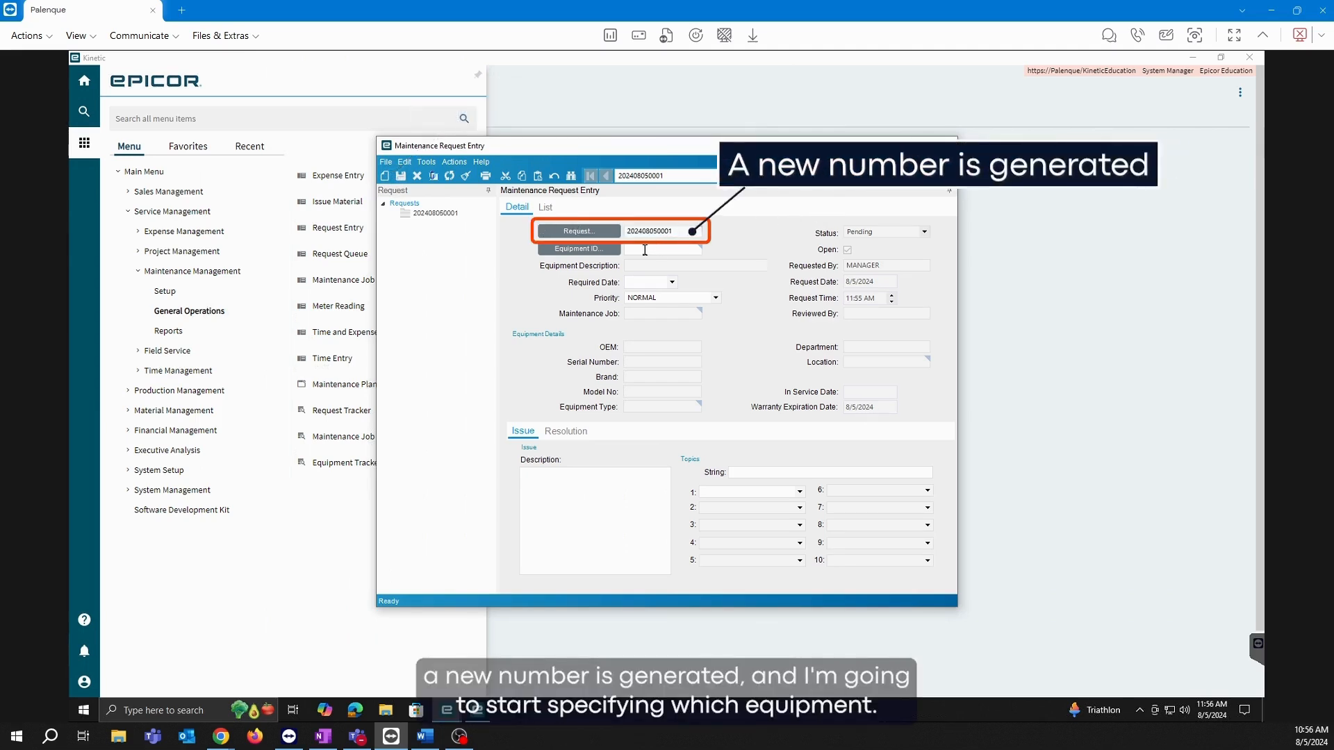
click(591, 250)
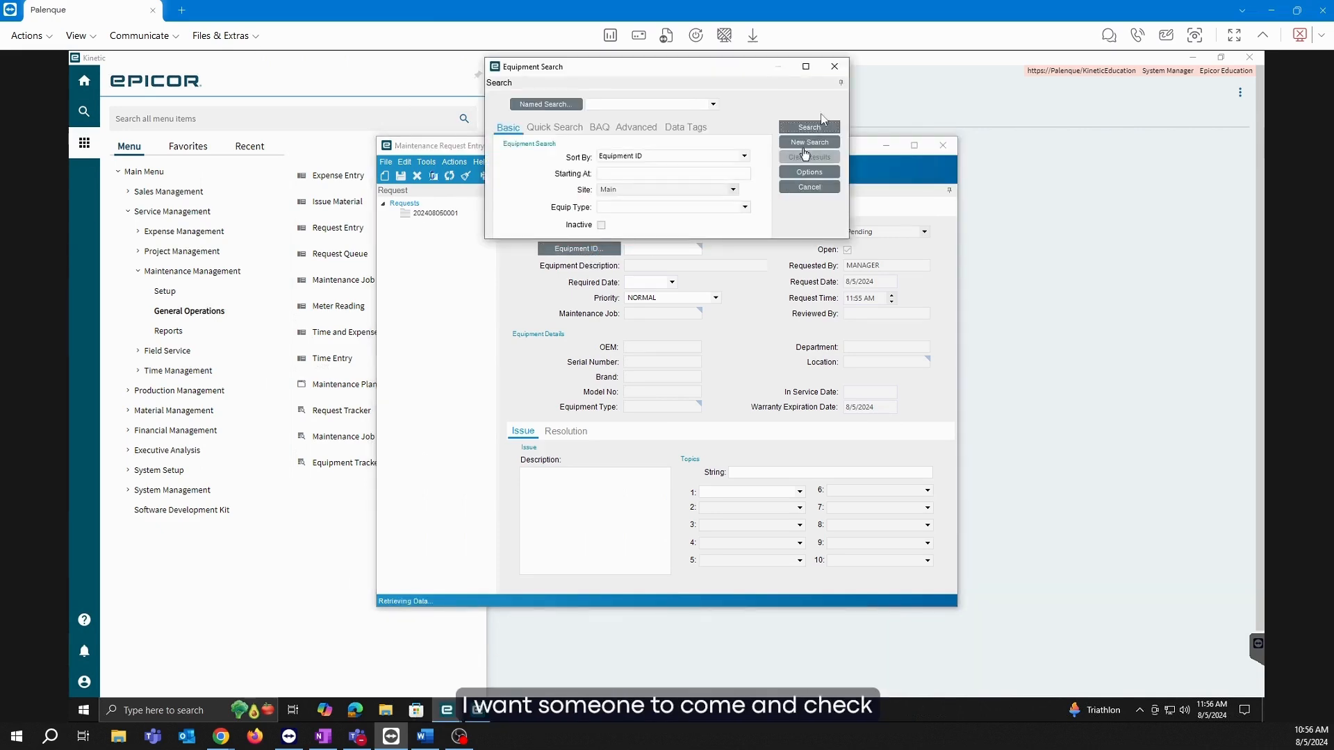
click(812, 128)
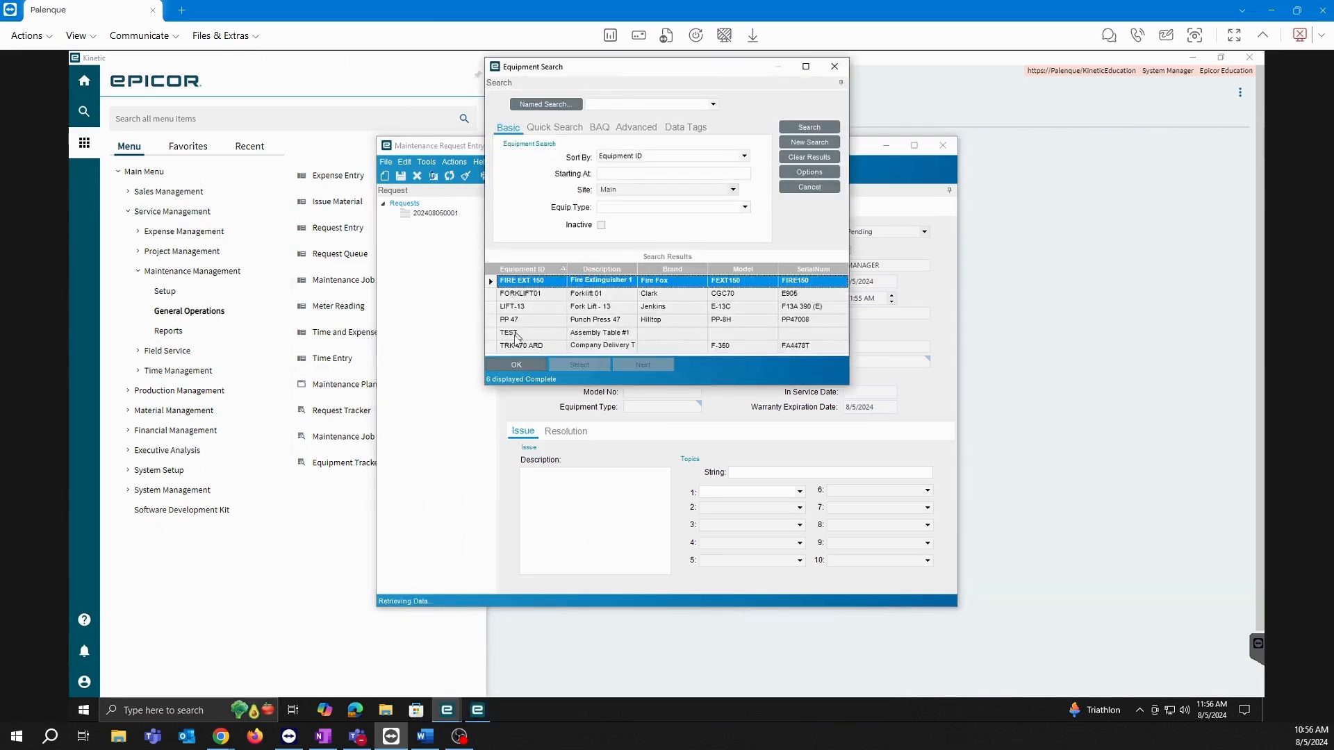
double_click(515, 340)
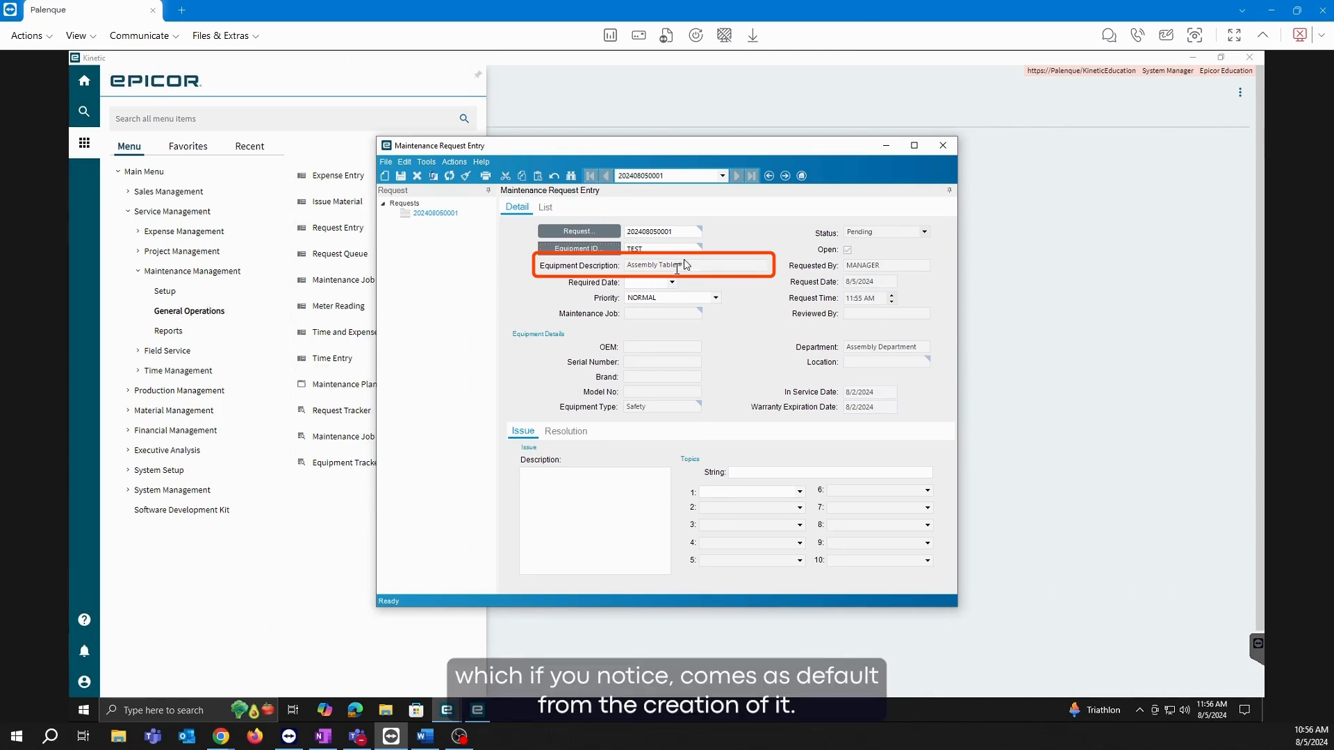
Set the request's Required Date to 08/05/2024.
click(672, 282)
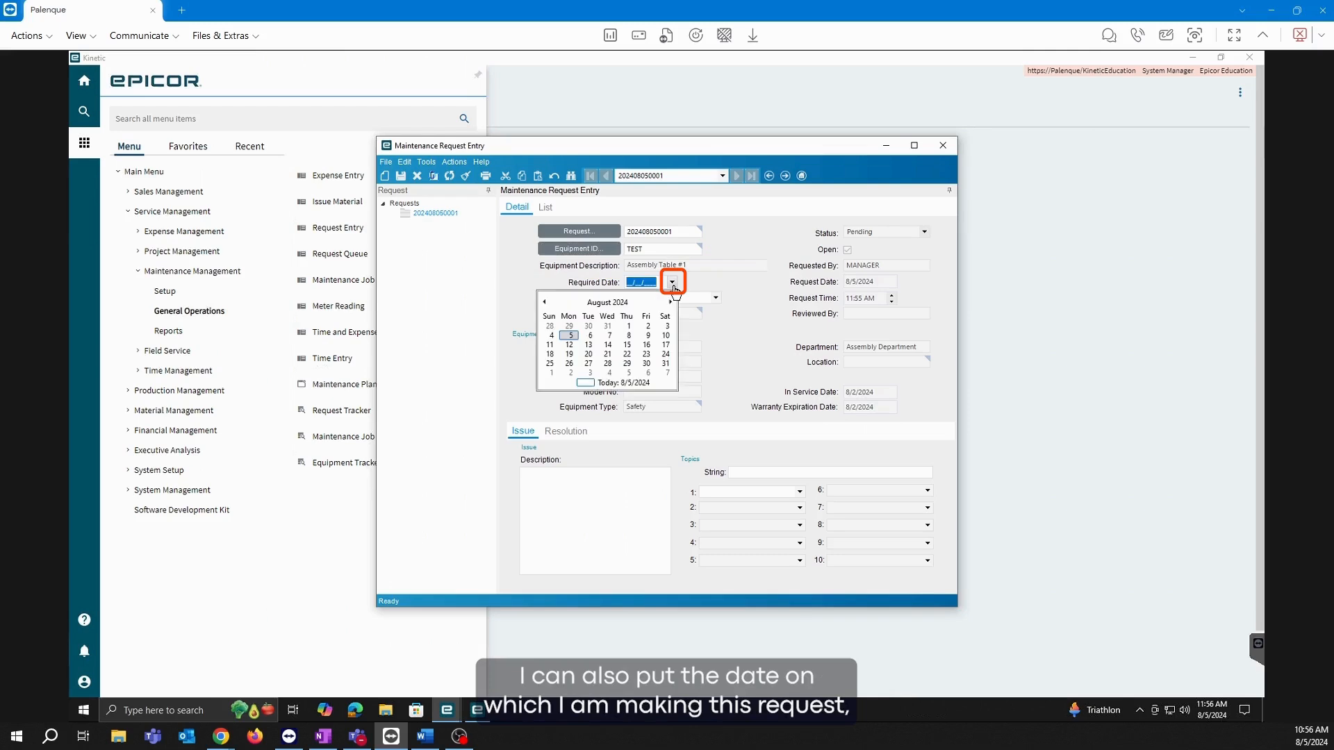
click(570, 335)
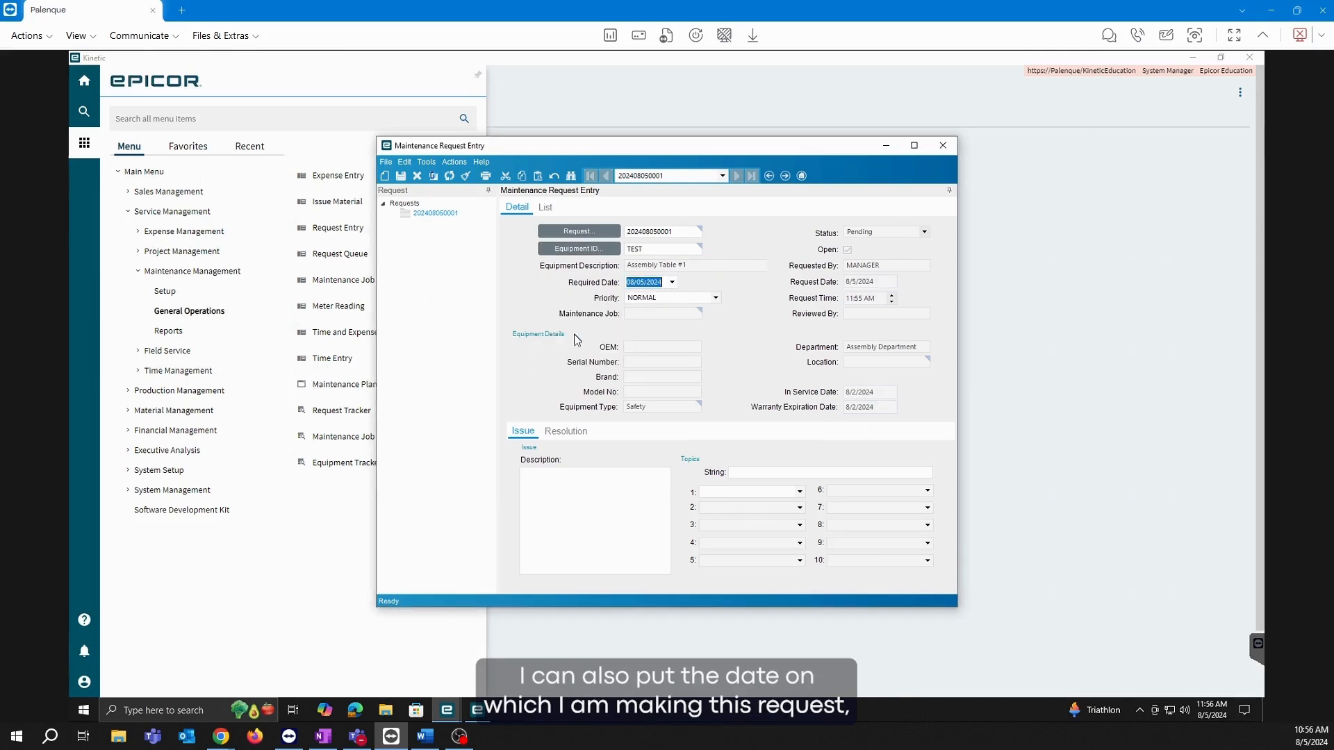
click(563, 480)
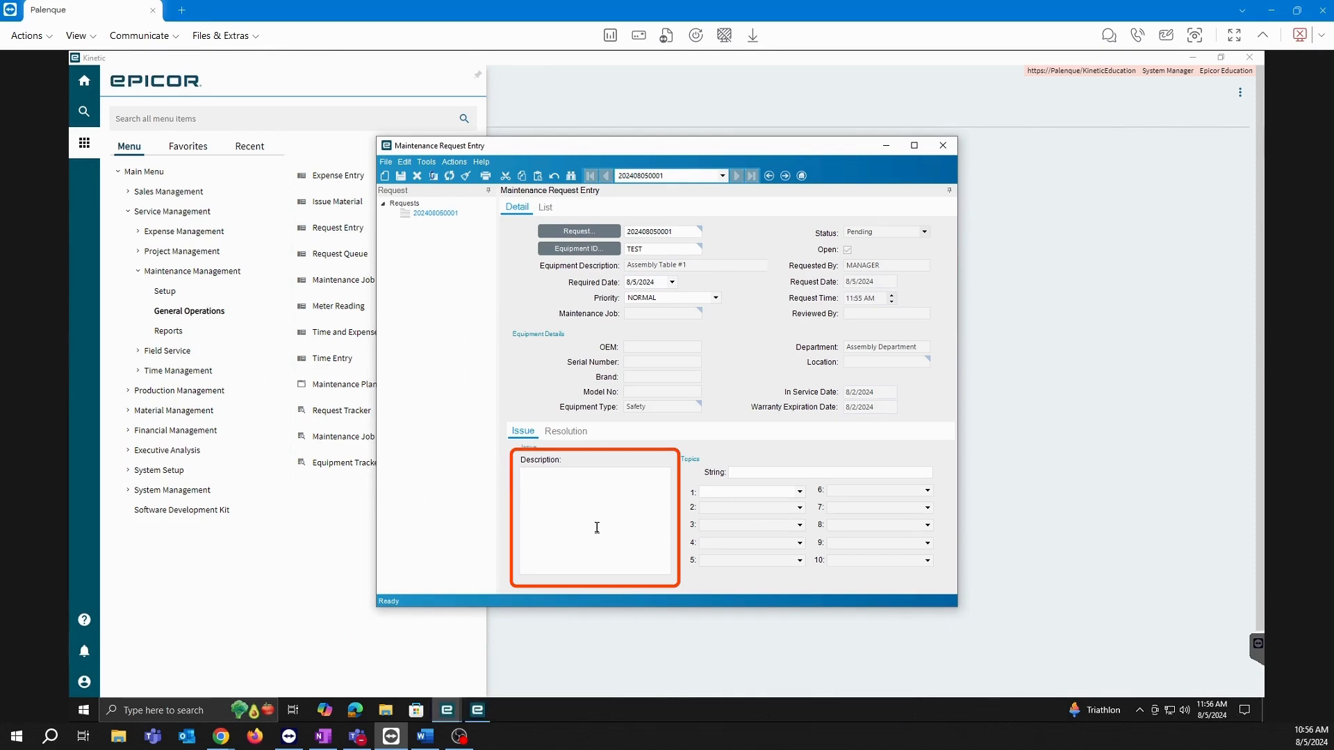
Enter description 'missing oil', set Topic 1 to Maintenance, and save the request.
text(missing oil)
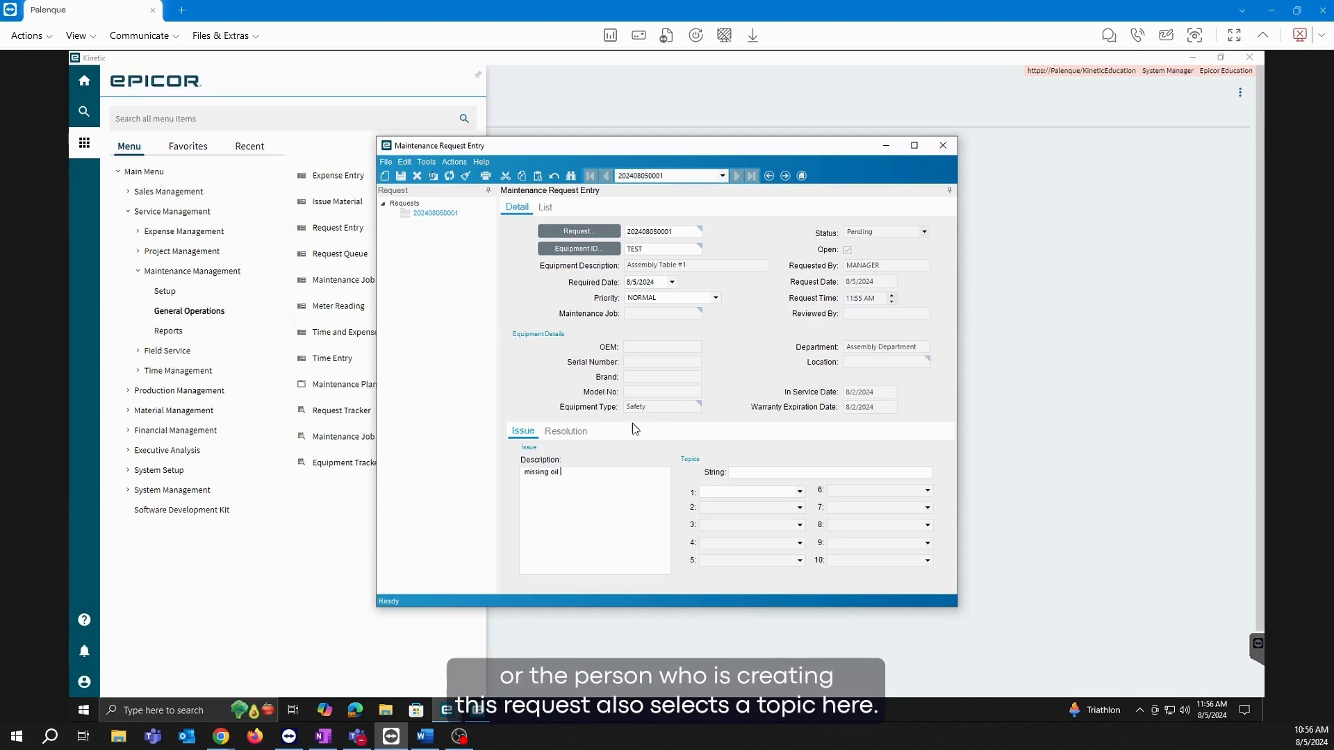
click(800, 491)
click(743, 505)
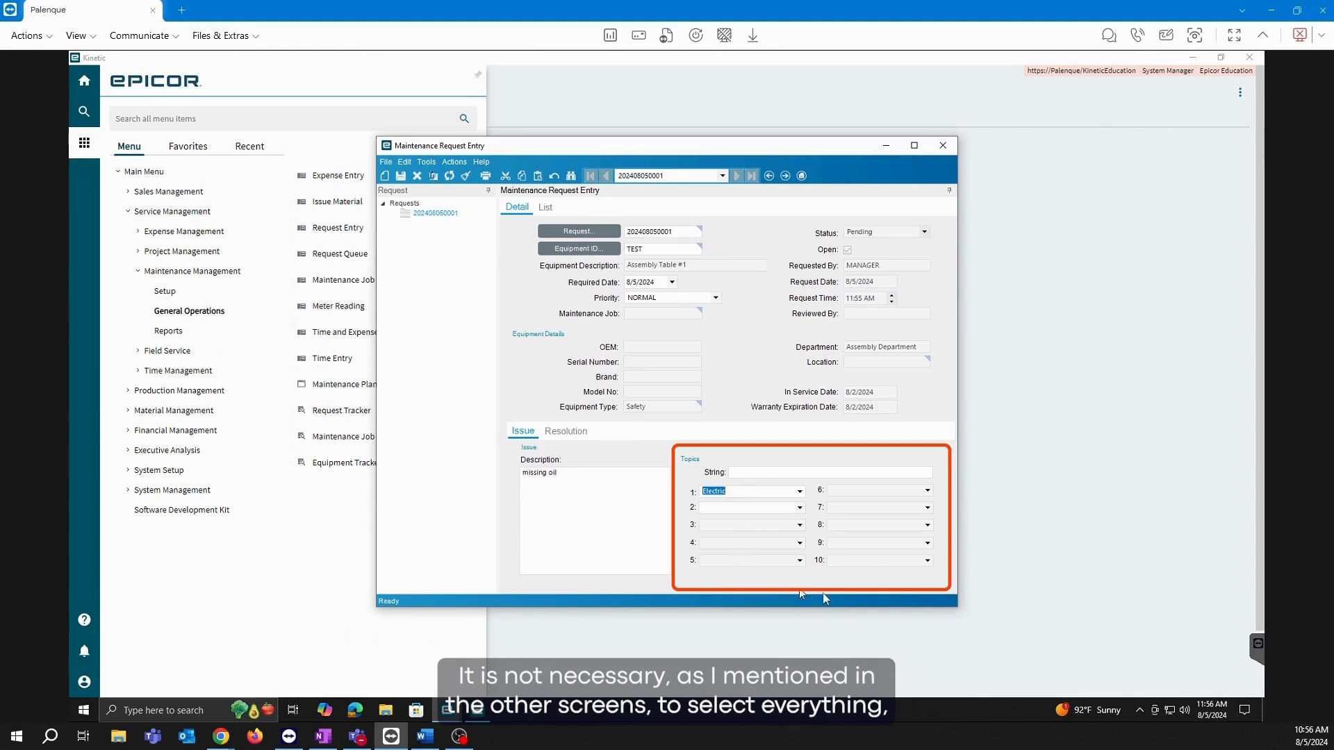
click(799, 493)
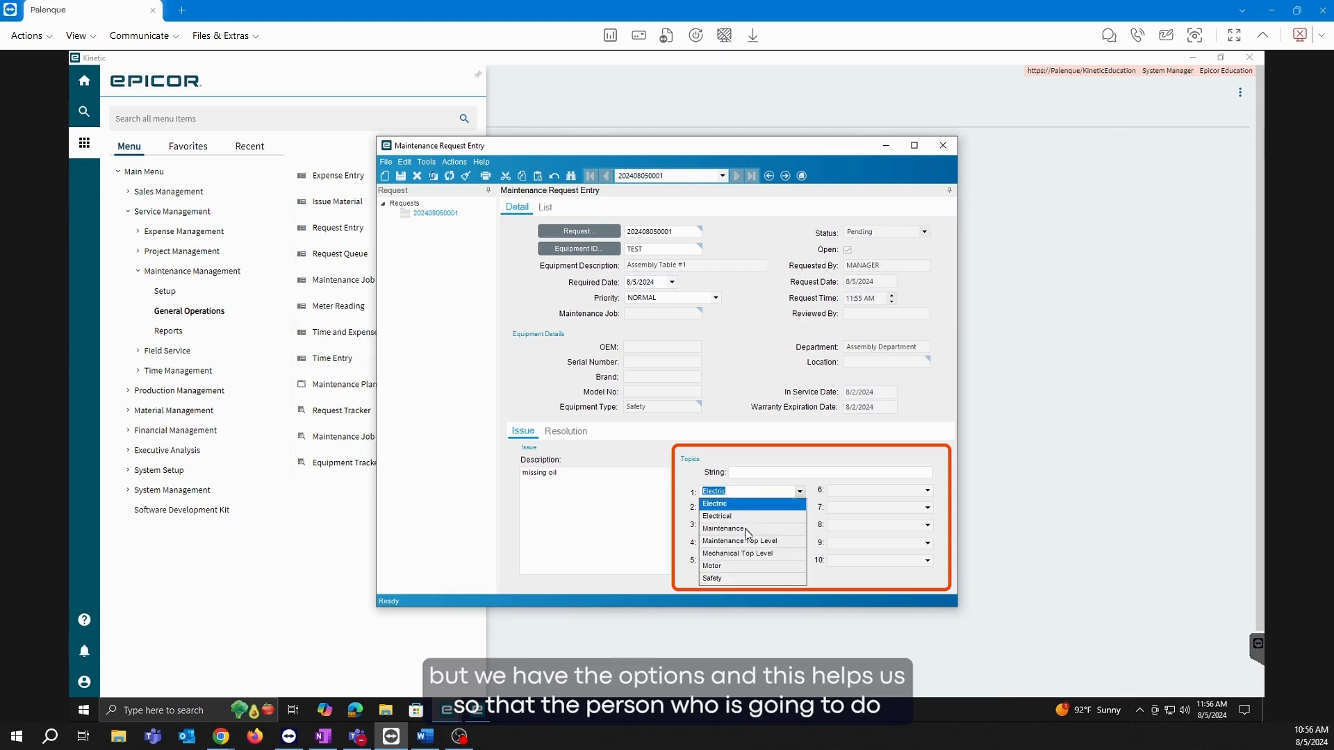
click(749, 534)
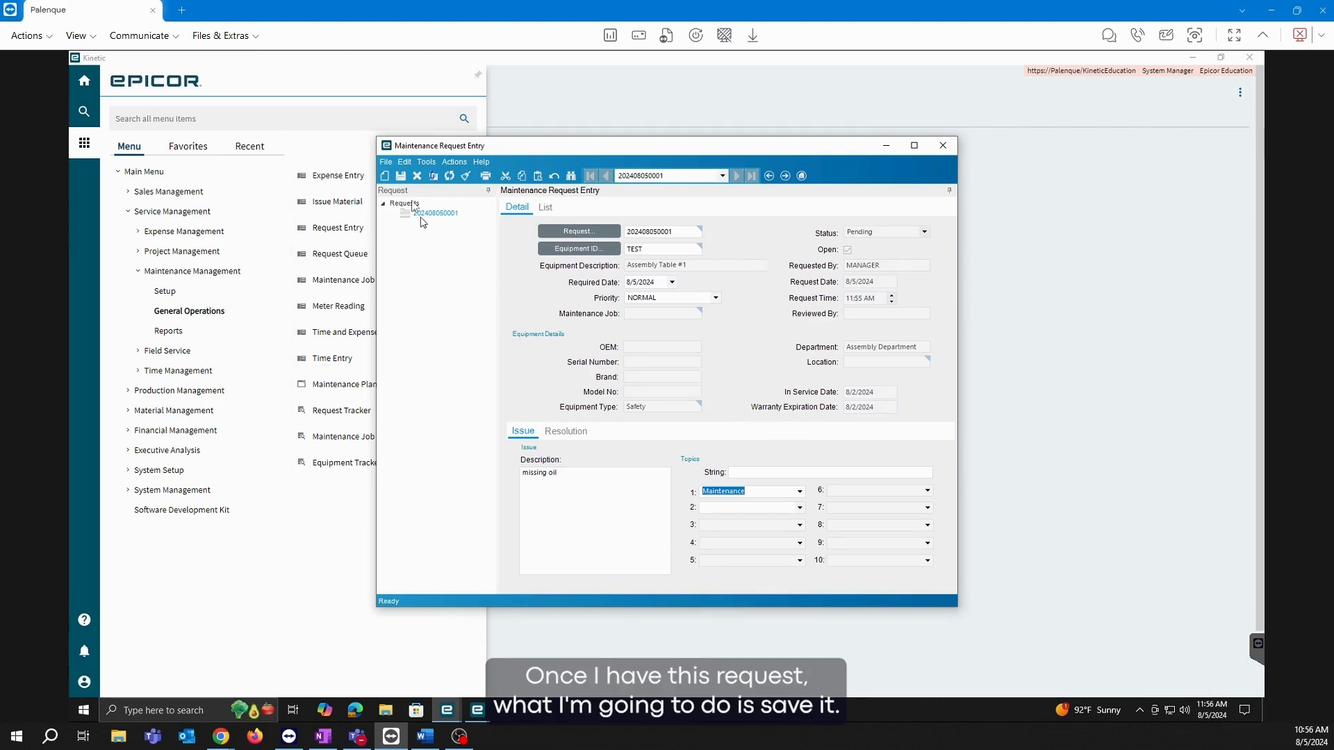
click(401, 177)
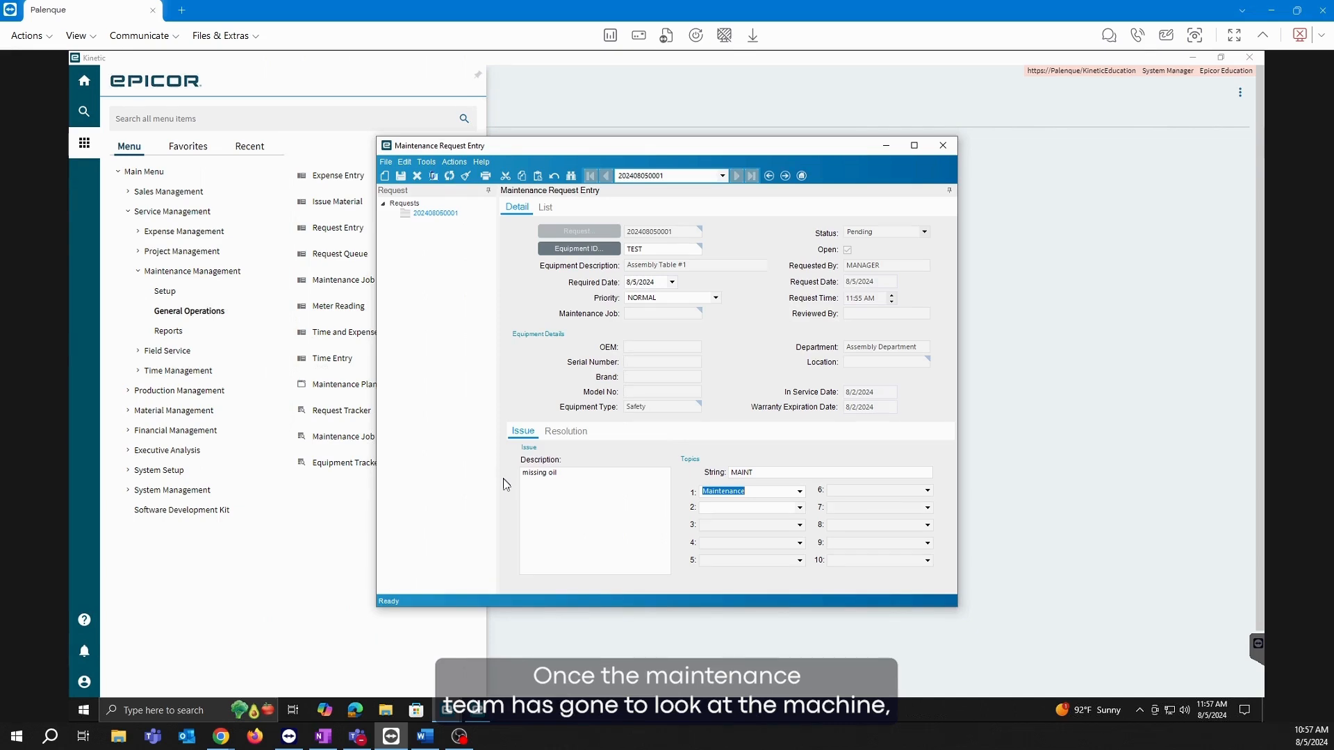
Review the request's Issue and Resolution tabs, then close Maintenance Request Entry.
click(560, 434)
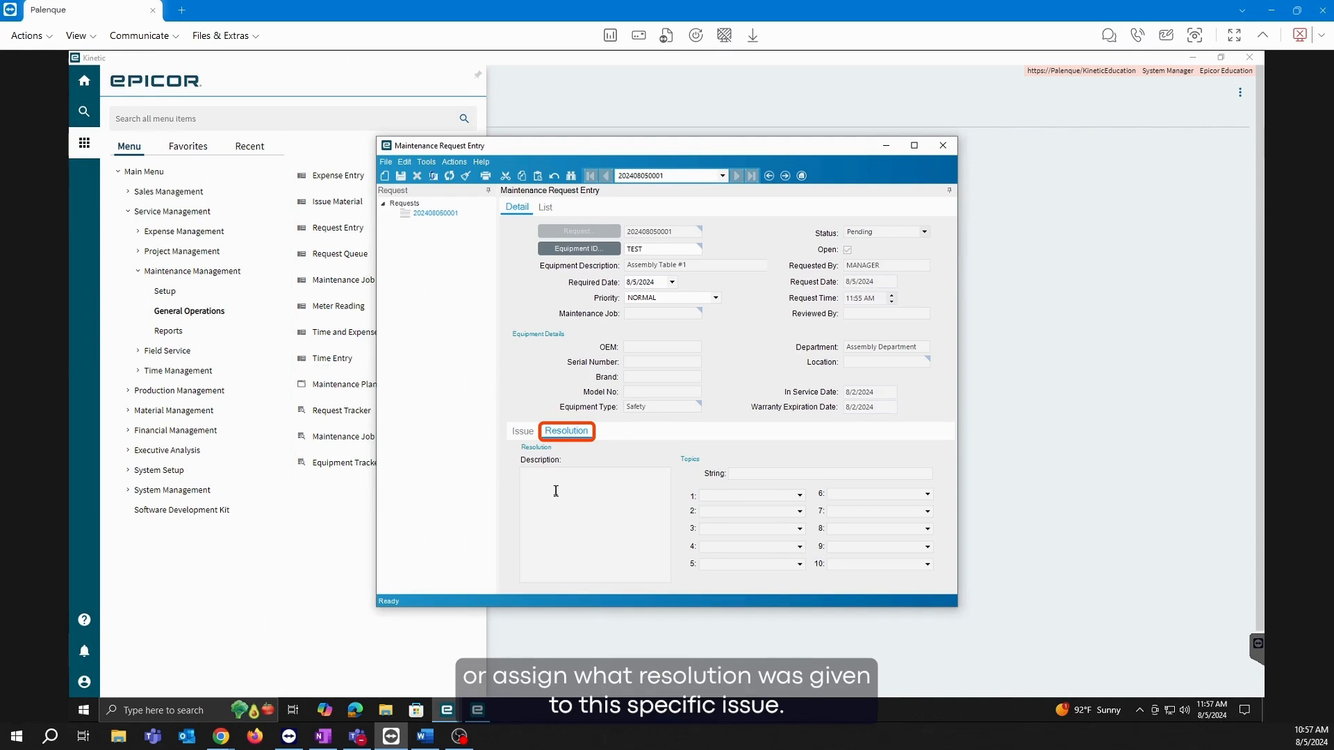
click(531, 438)
click(553, 434)
click(523, 433)
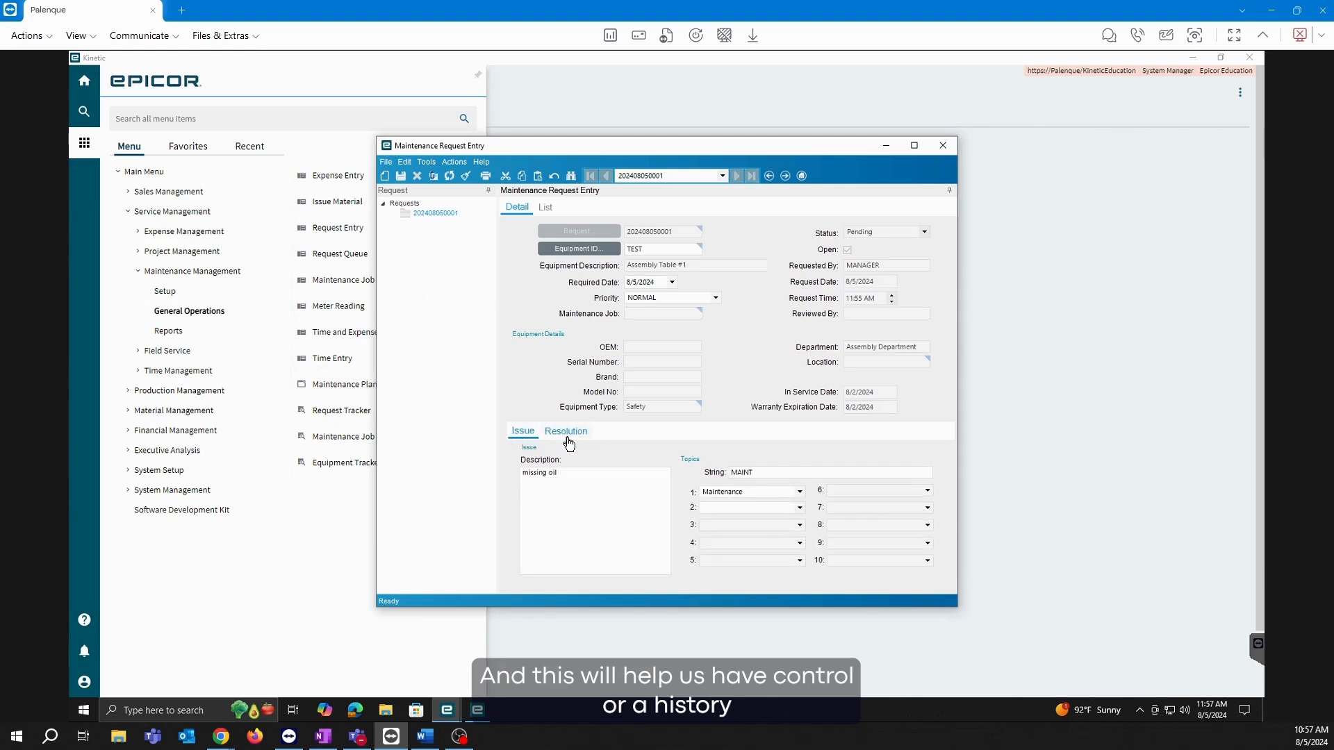
click(566, 432)
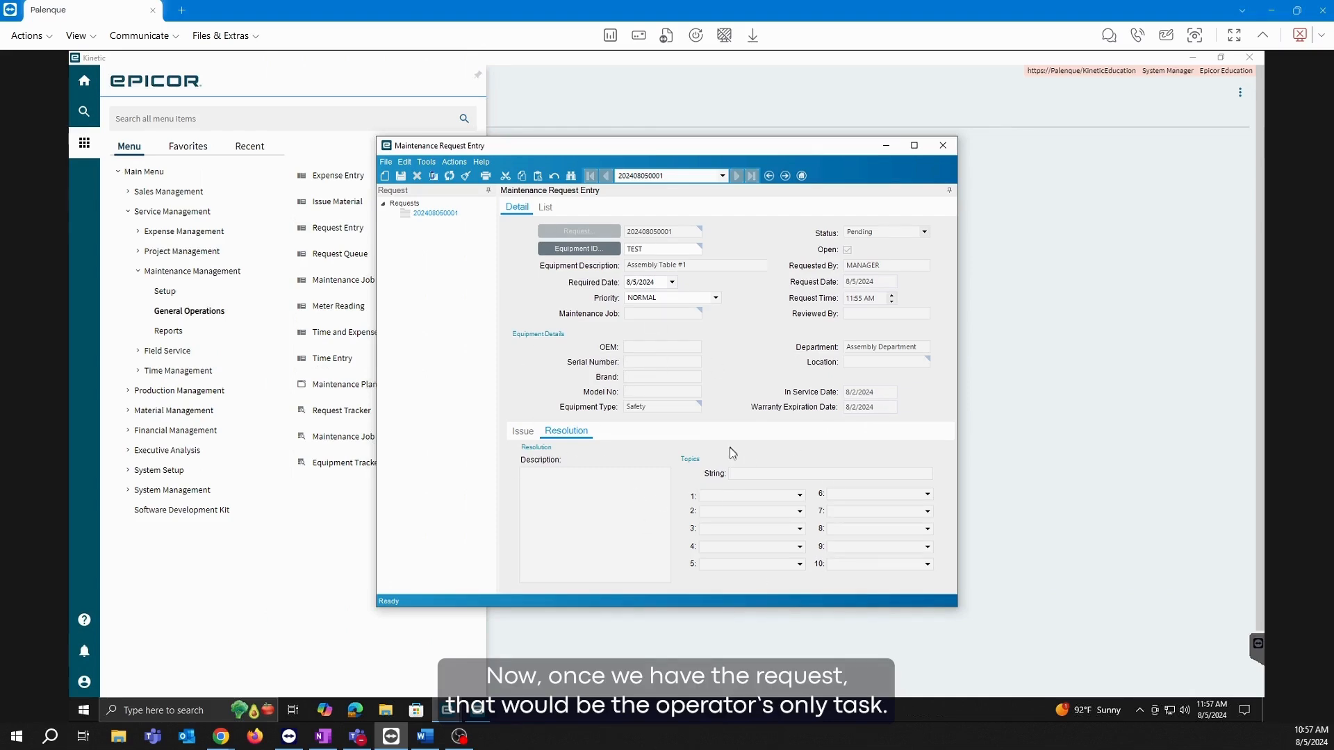
click(943, 146)
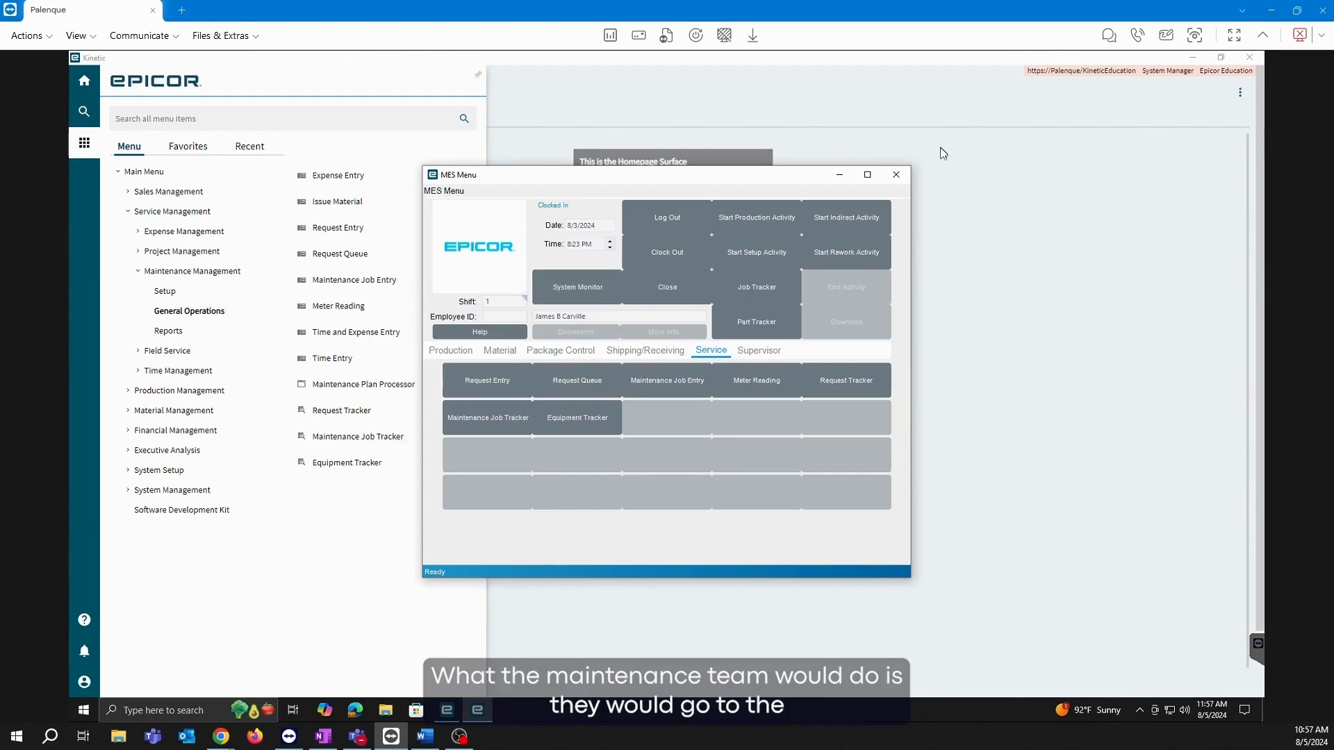
click(839, 174)
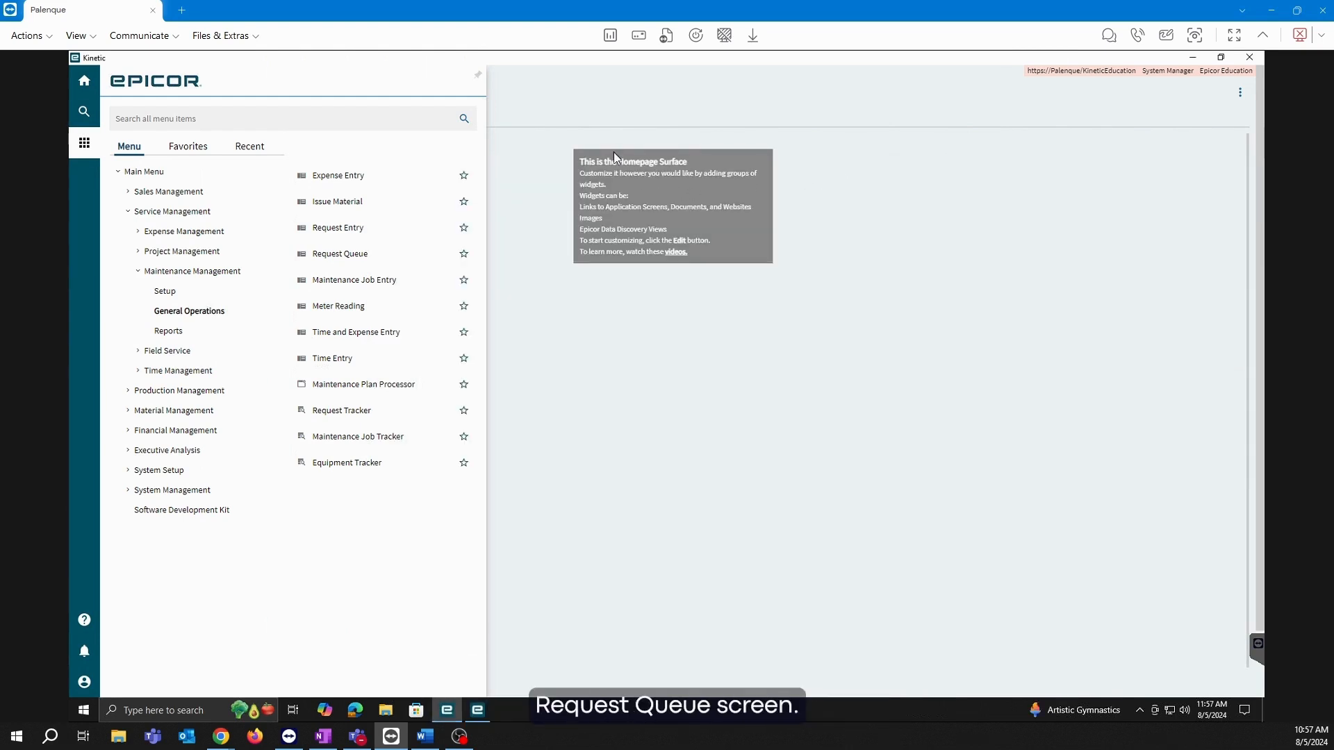
click(355, 255)
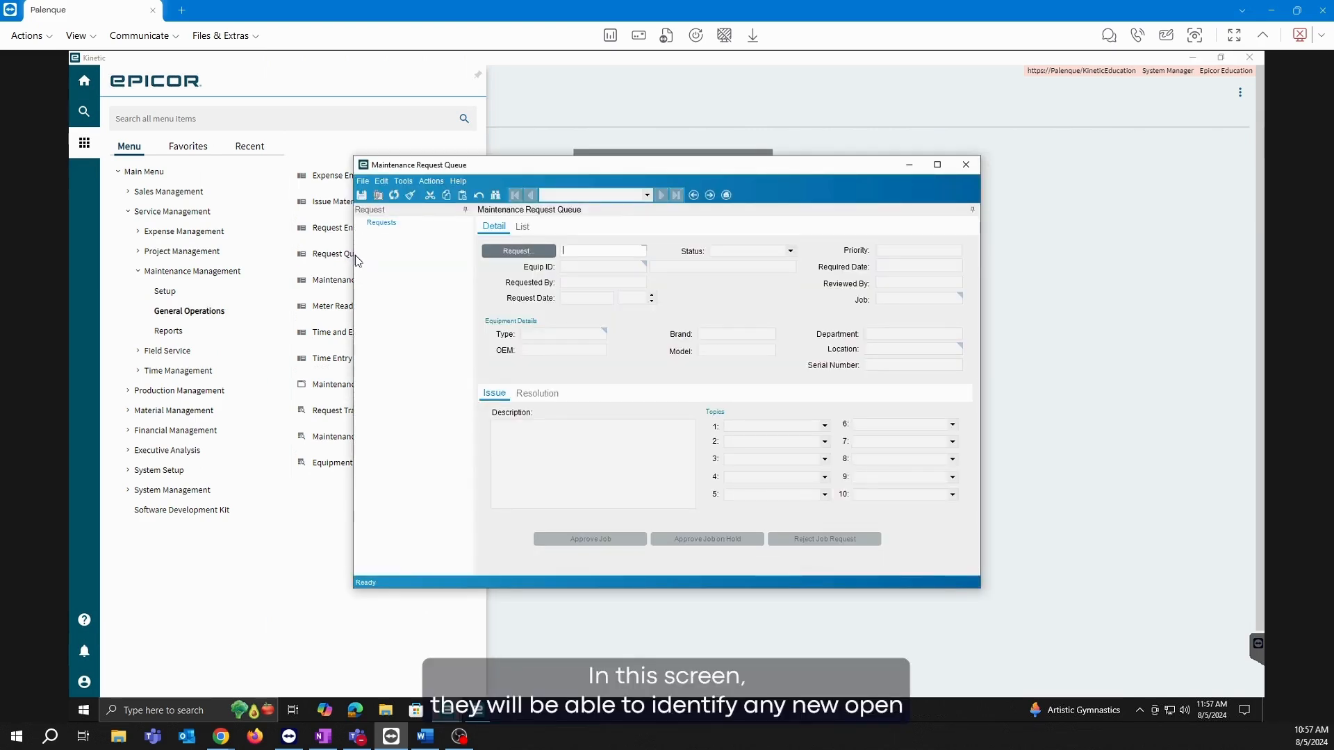
click(517, 252)
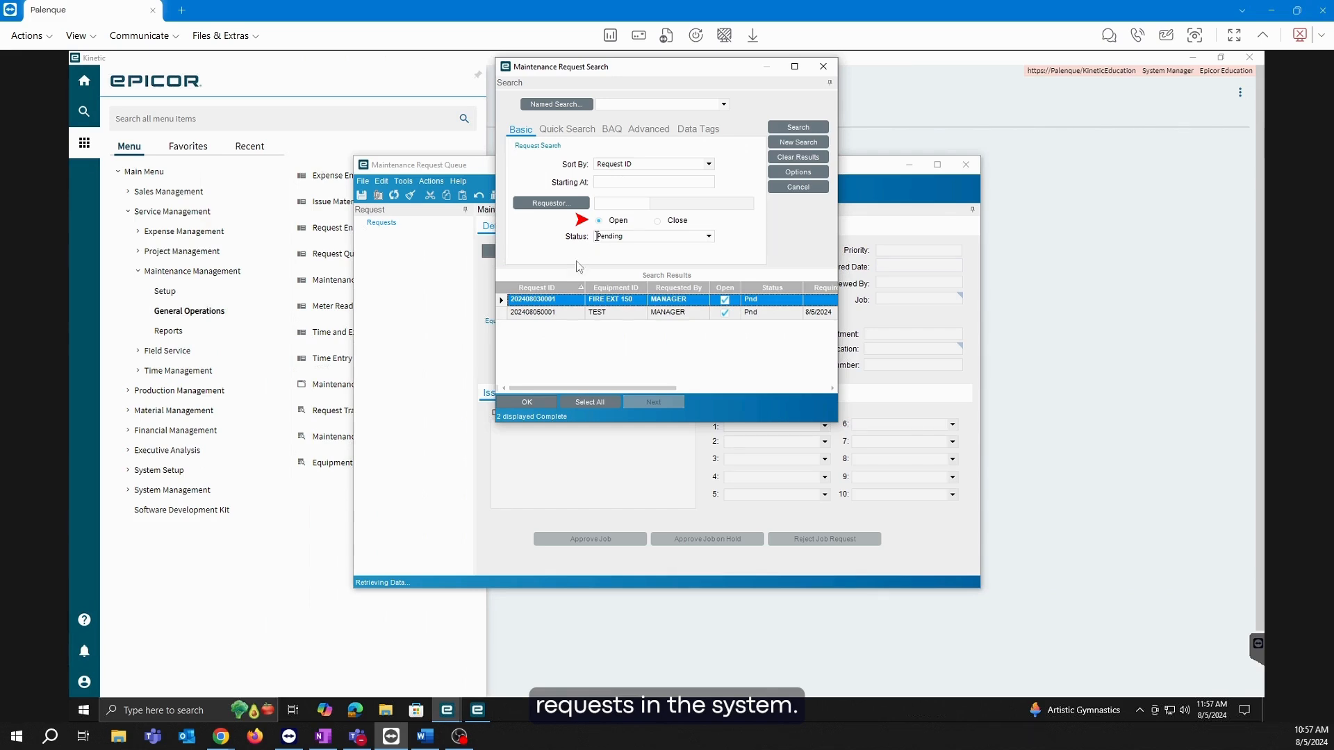
click(535, 313)
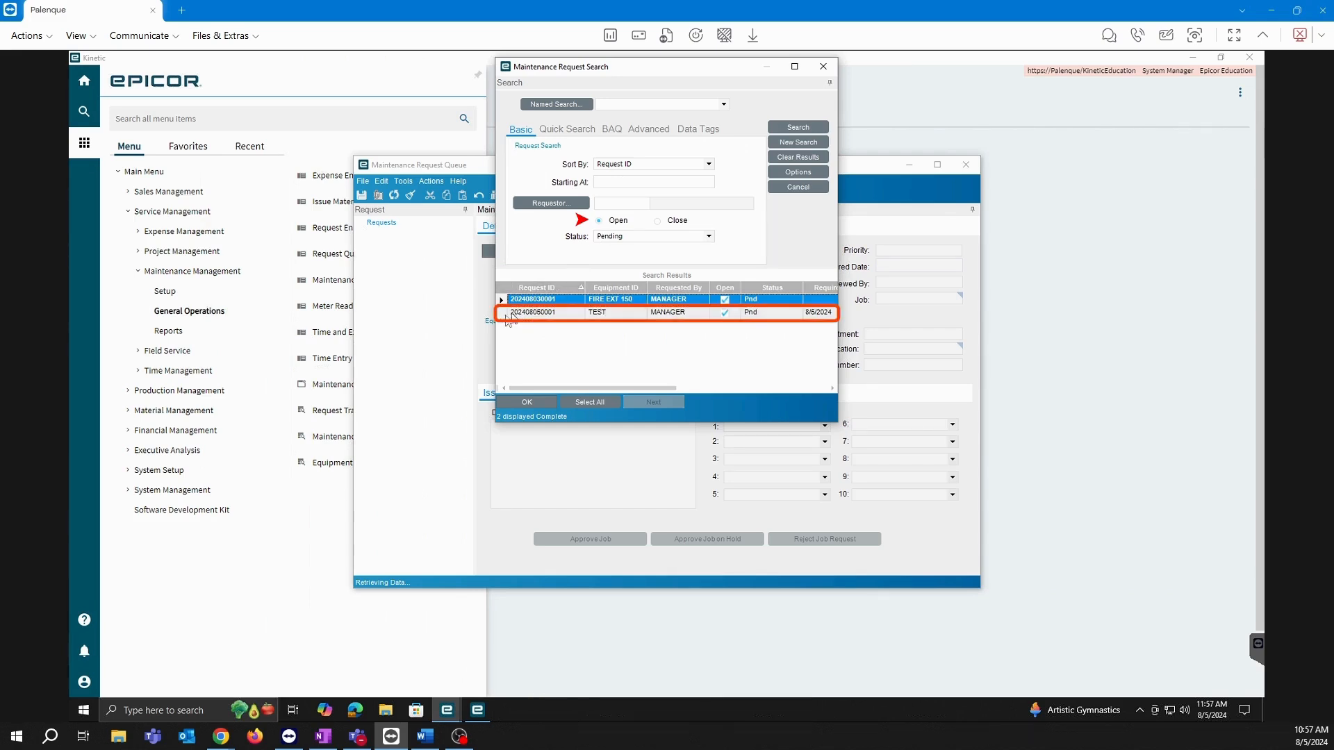
click(523, 403)
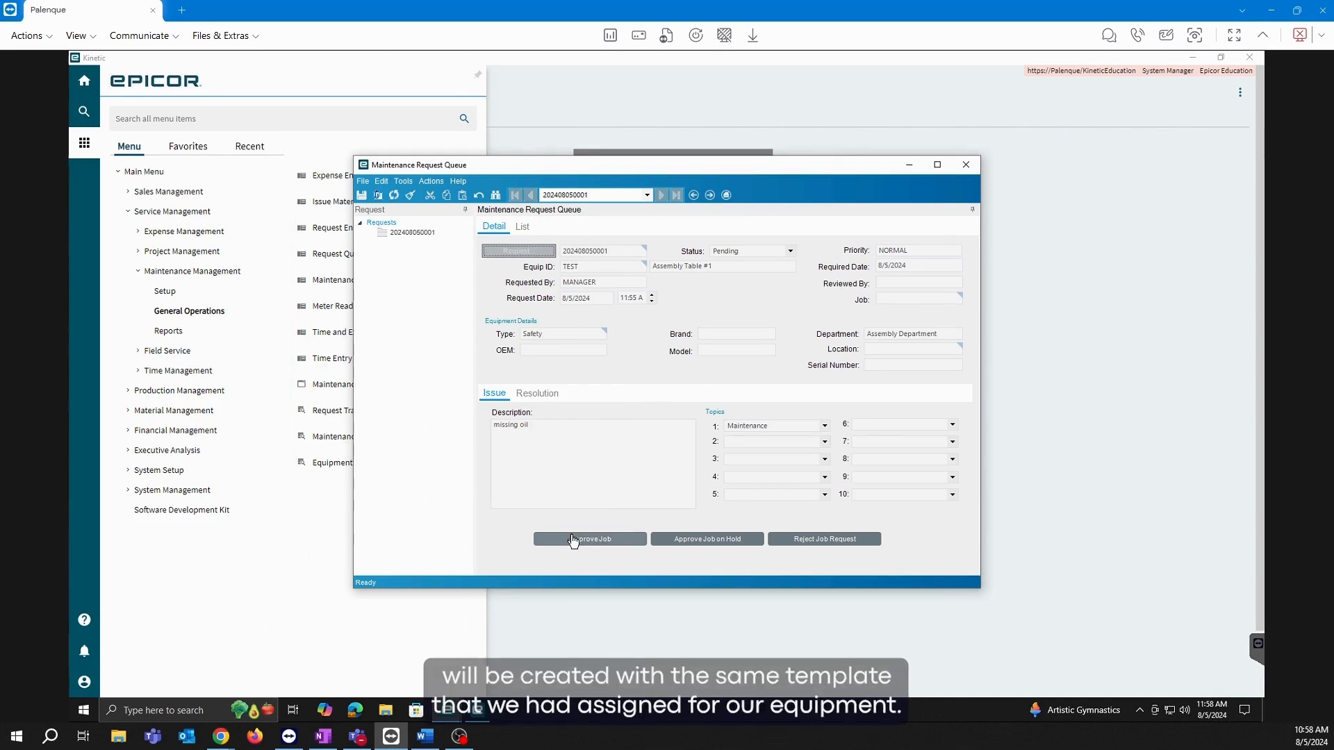
Open Equipment Maintenance from Setup and bring the Maintenance Request Queue back to front.
drag(556, 166, 678, 149)
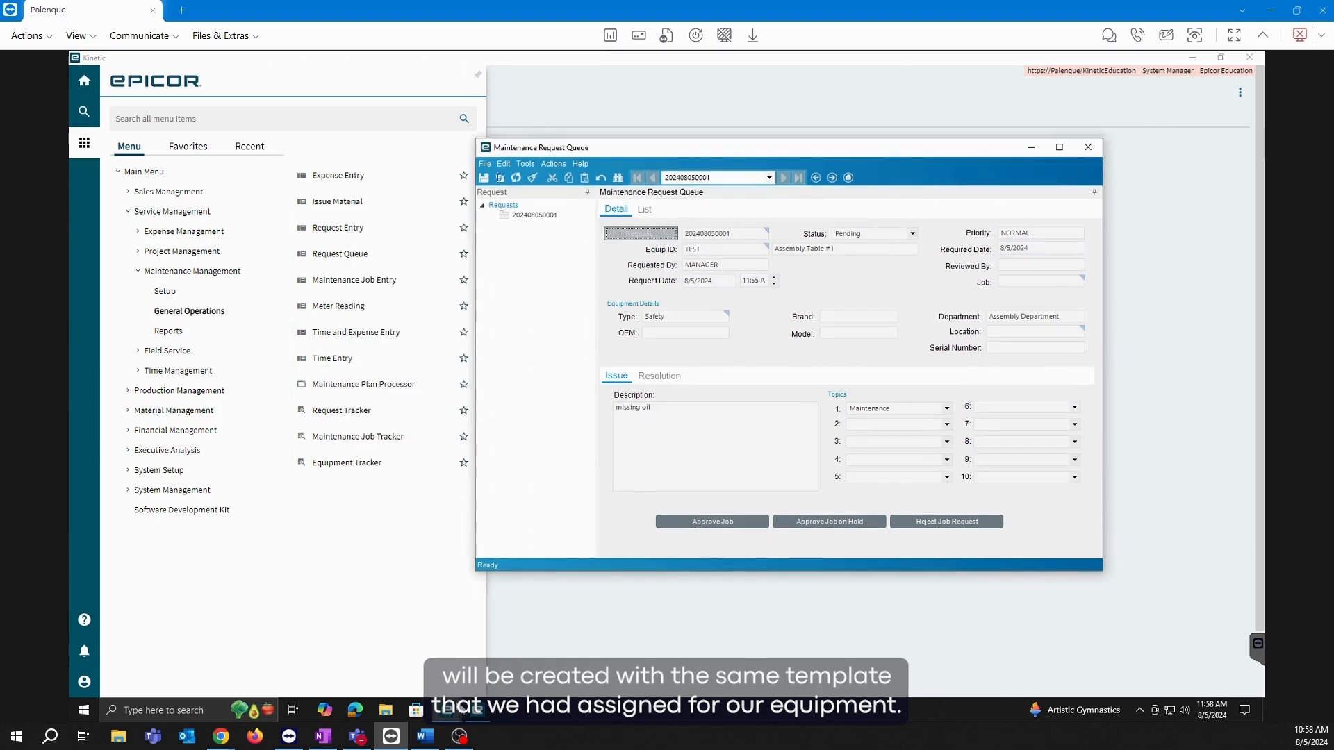
click(460, 709)
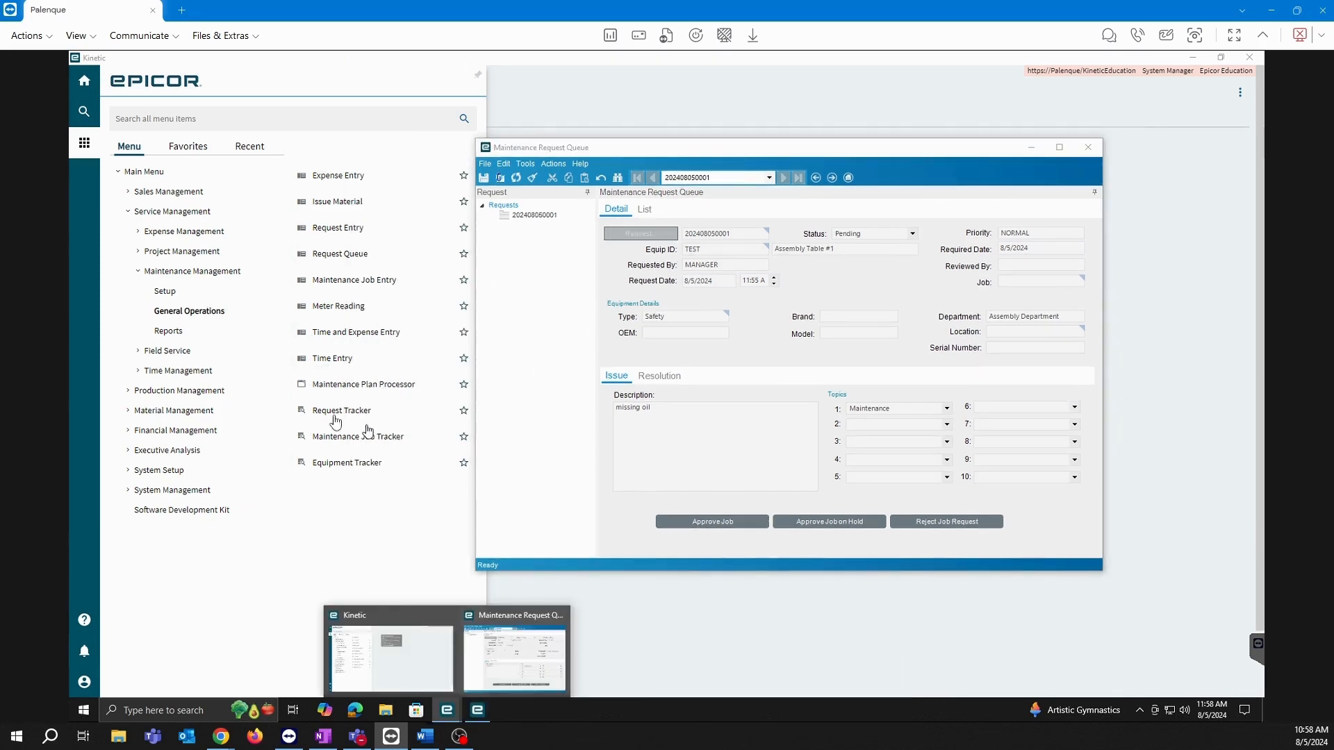
click(166, 294)
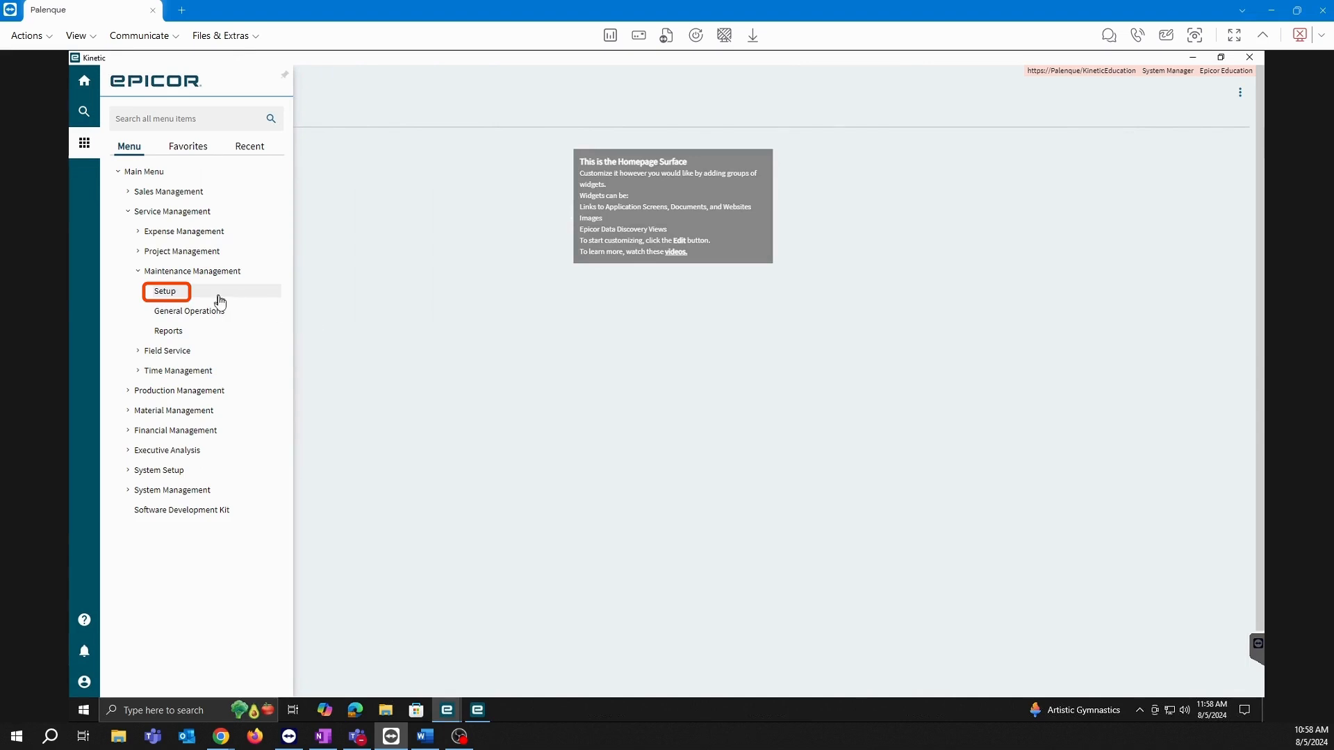
click(355, 255)
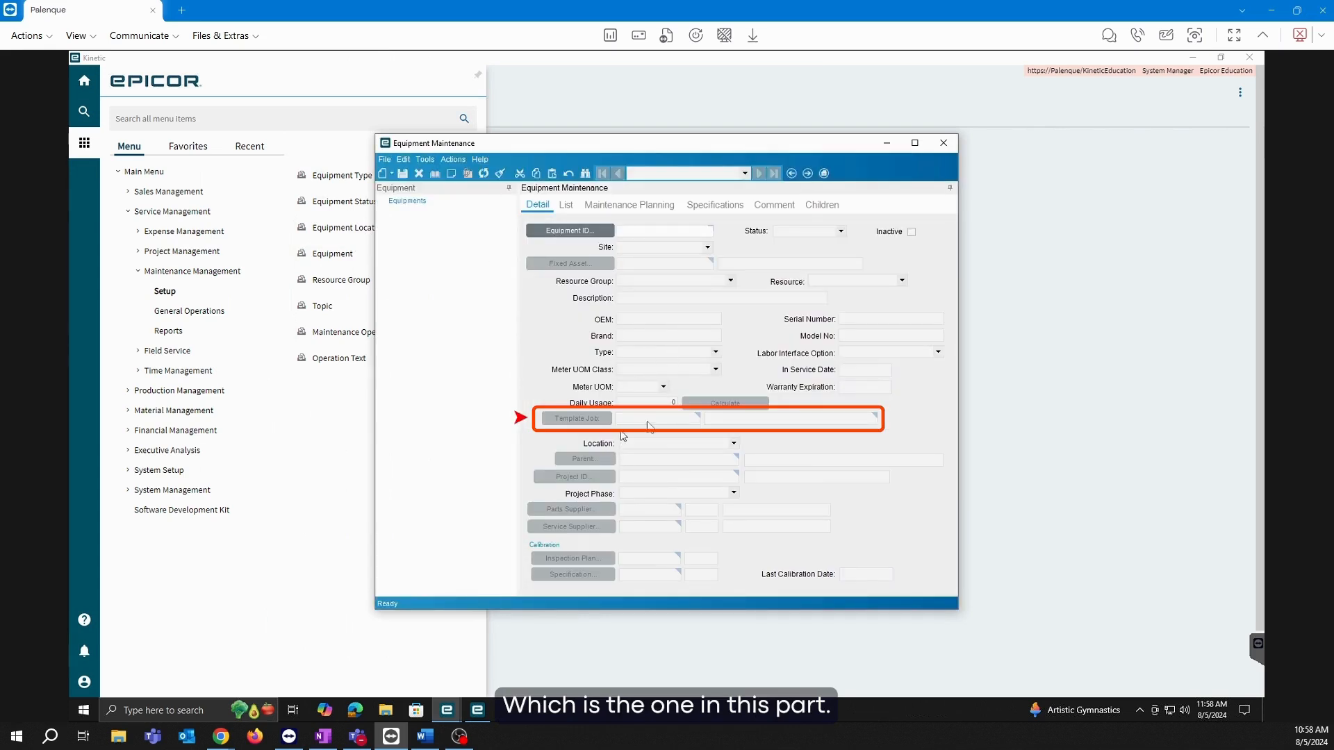
click(449, 715)
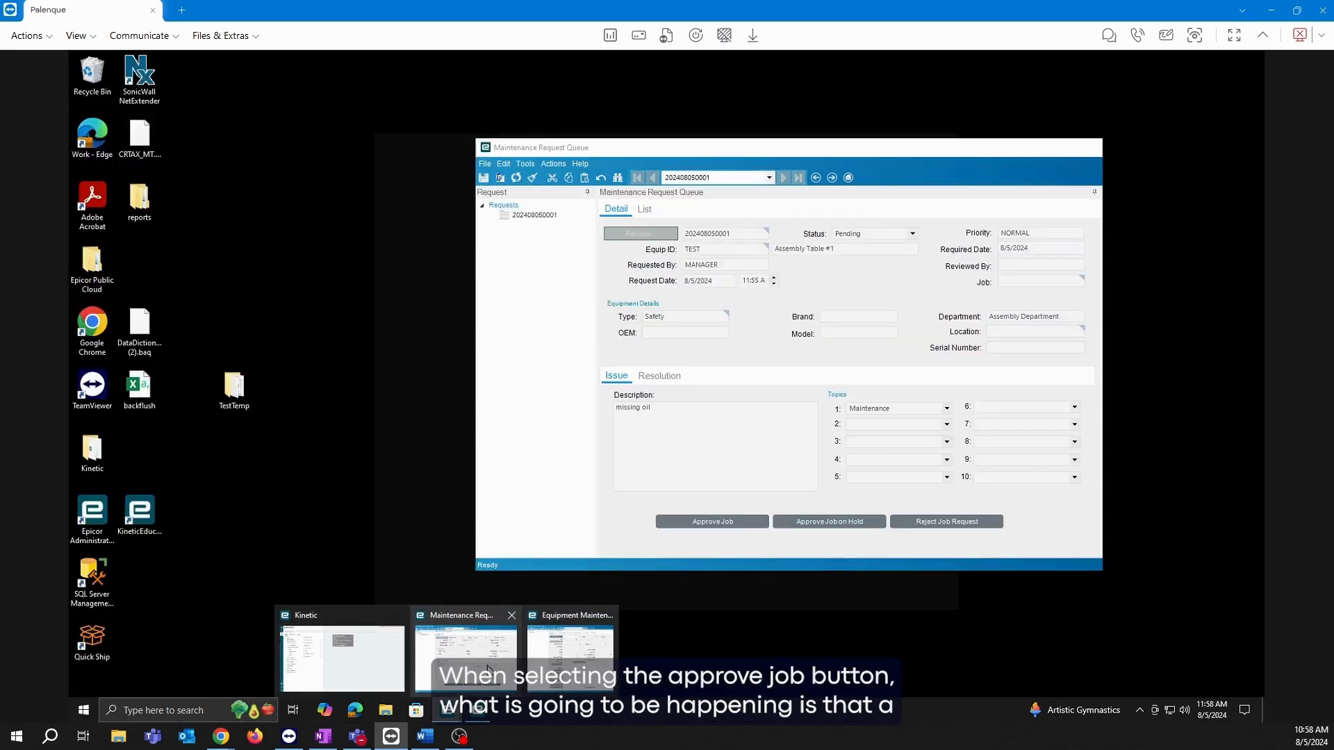
click(486, 664)
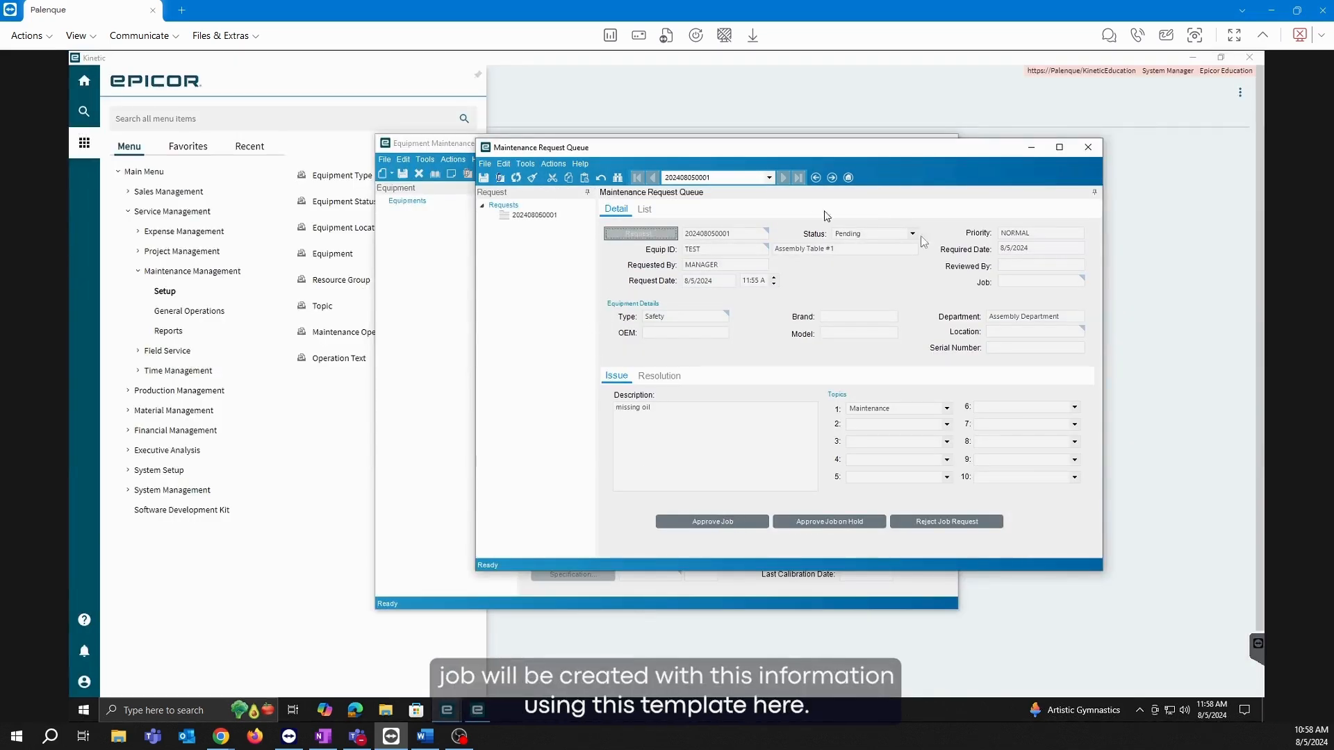
click(440, 351)
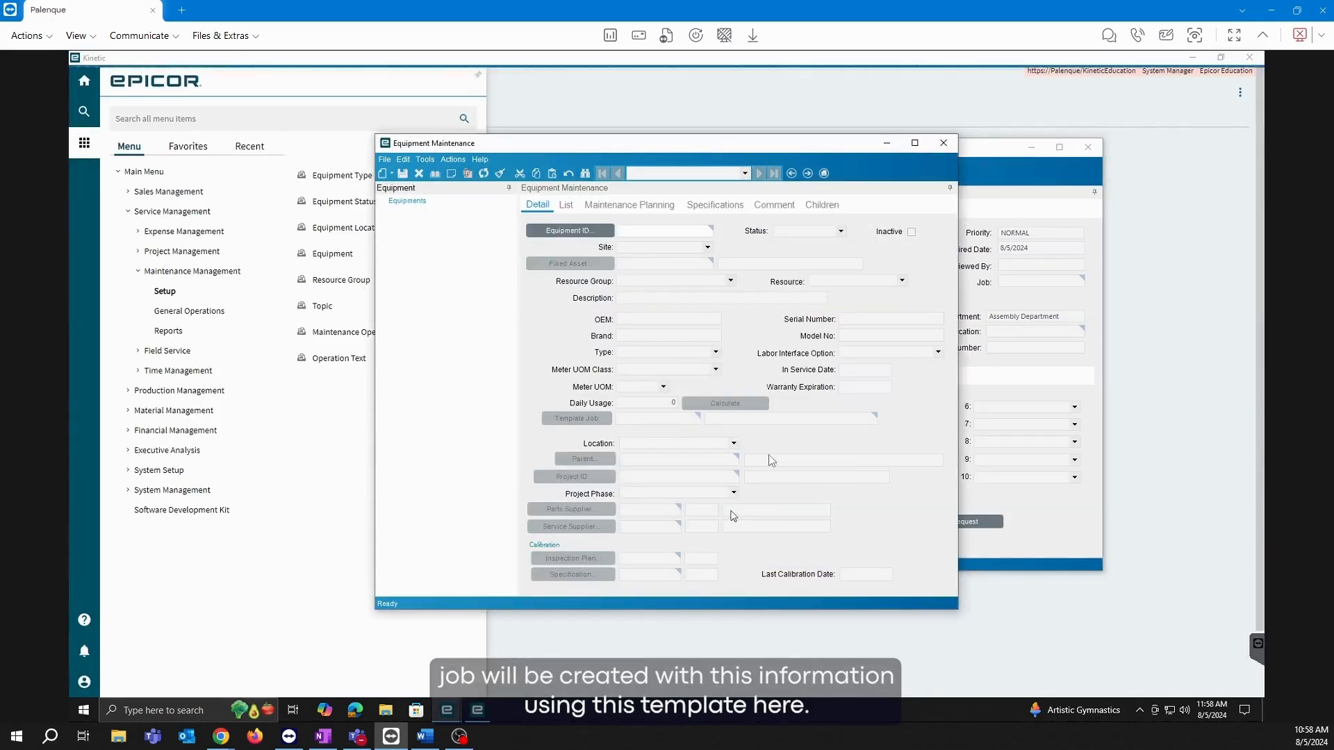
click(1057, 524)
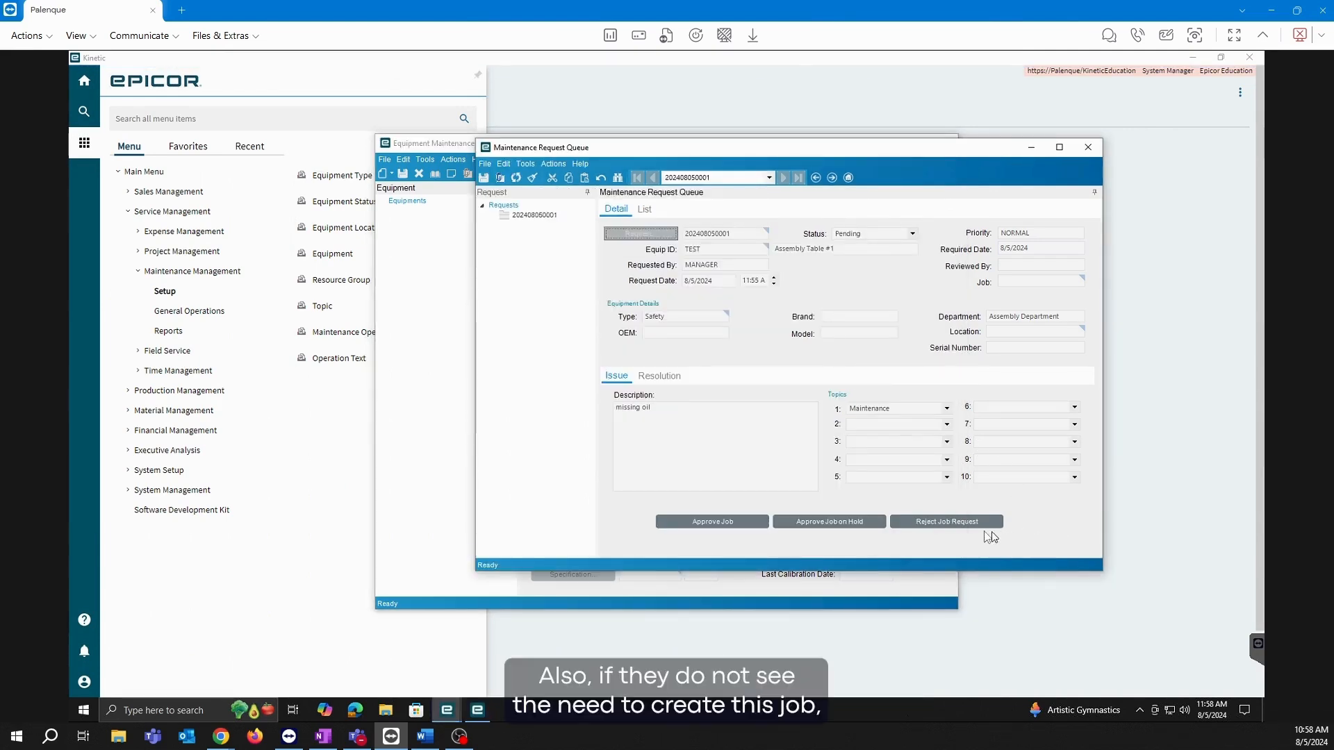